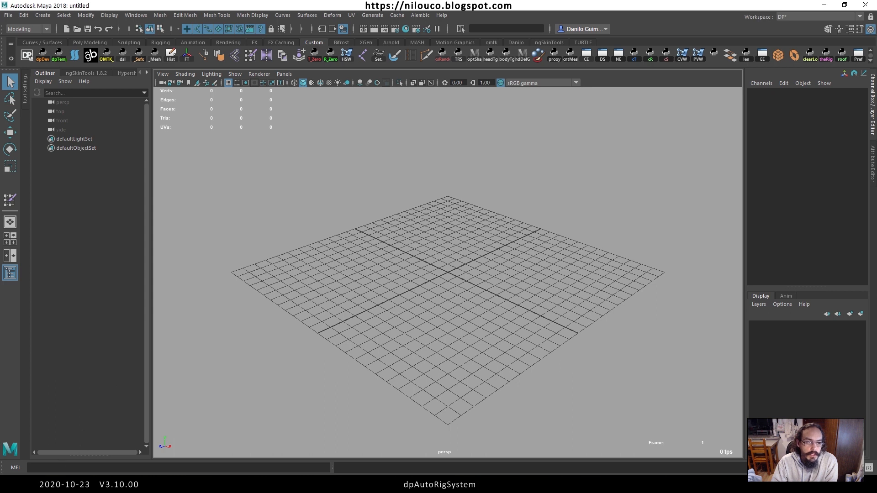
Step: Switch to Chrome and review the nilouco downloads page and the dpAutoRigSystem GitHub repository down to its README
{"action": "left_click", "coordinate": [156, 458]}
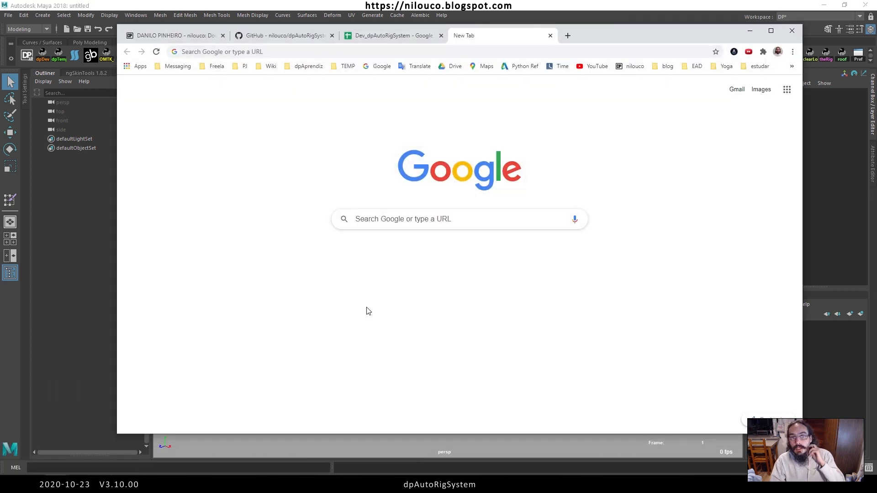
{"action": "left_click", "coordinate": [183, 35]}
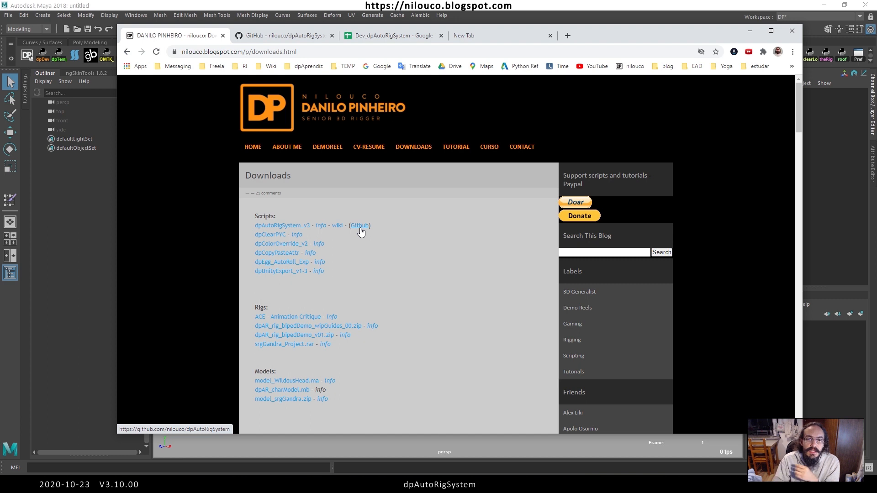
{"action": "left_click", "coordinate": [284, 36]}
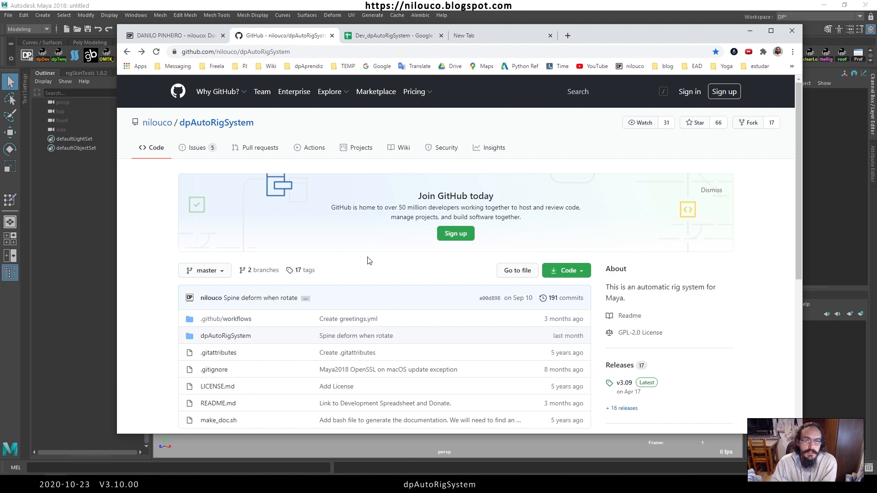
{"action": "scroll", "coordinate": [369, 260], "scroll_direction": "down", "scroll_amount": 4}
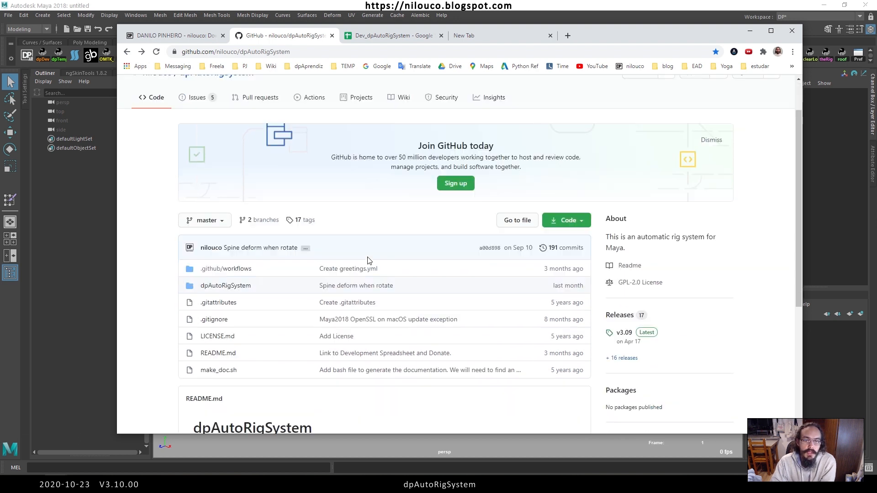
{"action": "scroll", "coordinate": [369, 260], "scroll_direction": "down", "scroll_amount": 1}
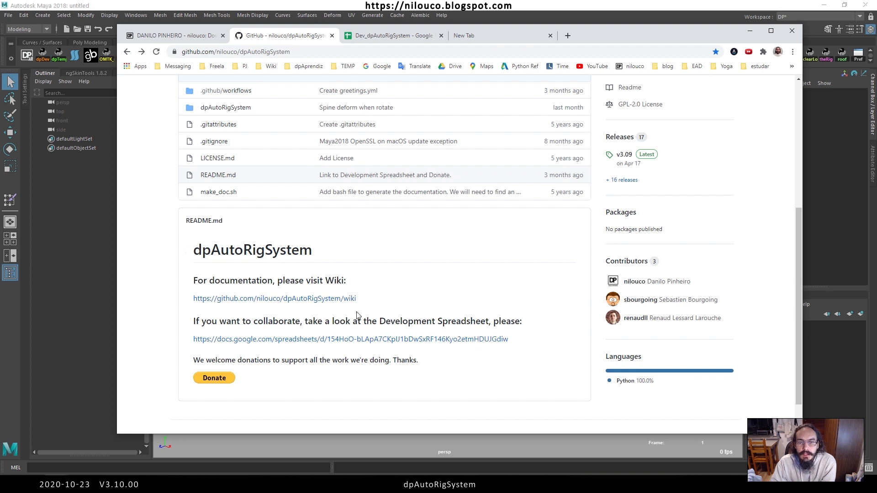
Step: Look through the task entries on the Dev sheet of the Dev_dpAutoRigSystem spreadsheet
{"action": "left_click", "coordinate": [388, 38]}
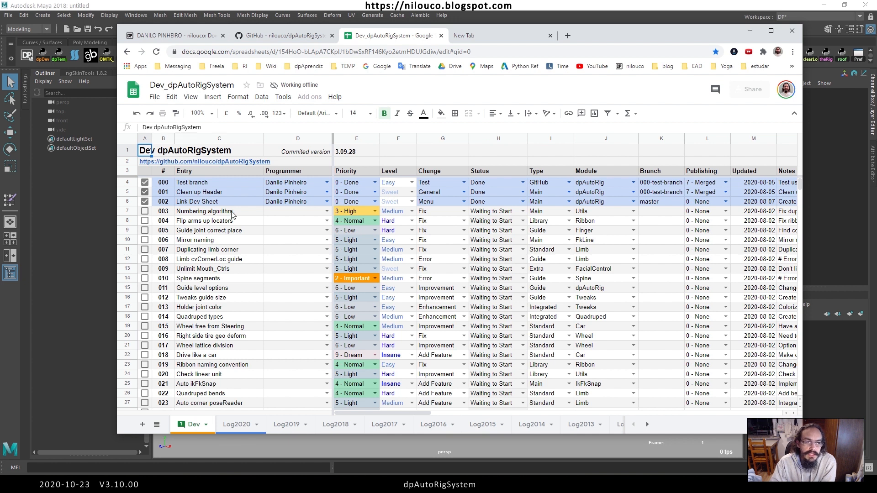
{"action": "scroll", "coordinate": [232, 213], "scroll_direction": "down", "scroll_amount": 17}
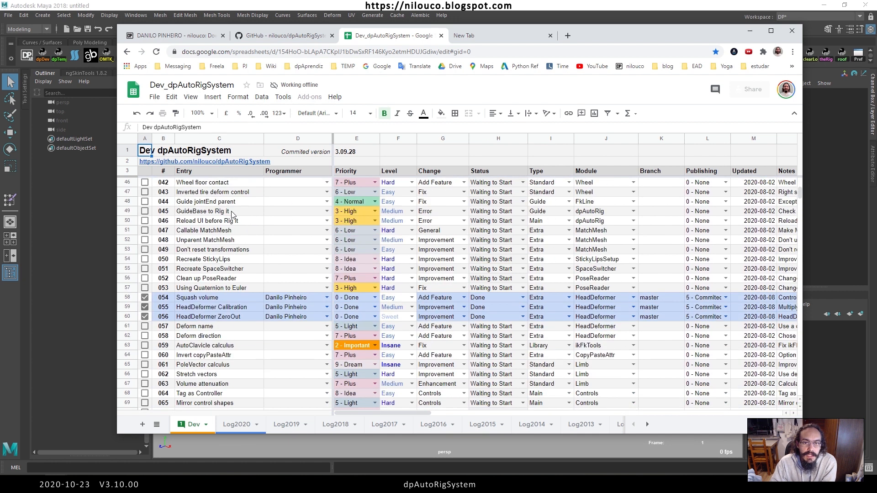
{"action": "scroll", "coordinate": [232, 214], "scroll_direction": "down", "scroll_amount": 3}
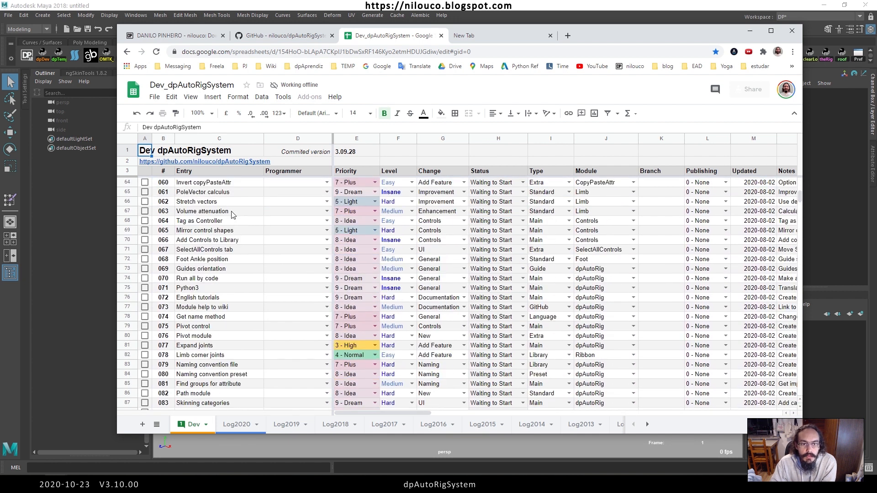
{"action": "scroll", "coordinate": [234, 230], "scroll_direction": "down", "scroll_amount": 6}
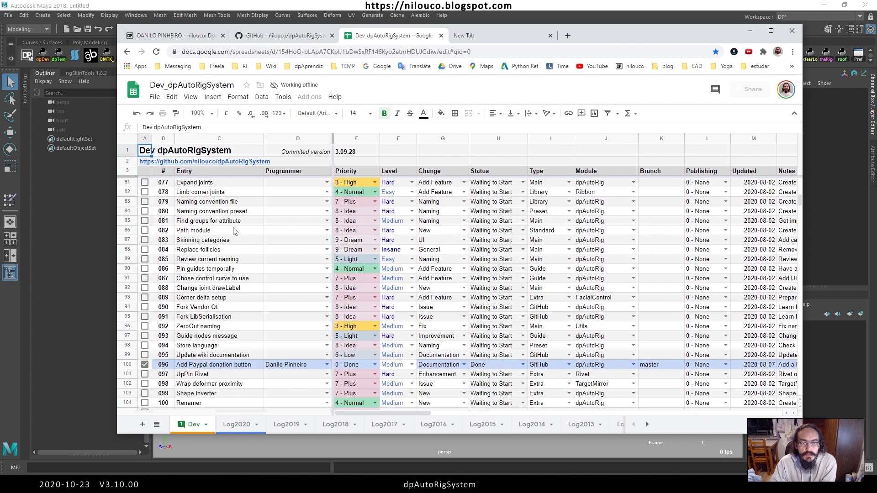
{"action": "scroll", "coordinate": [233, 231], "scroll_direction": "down", "scroll_amount": 4}
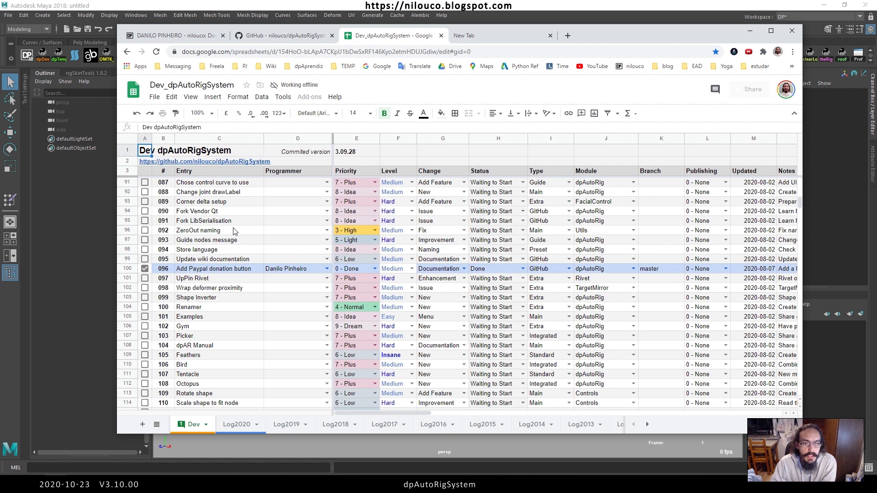
{"action": "scroll", "coordinate": [233, 230], "scroll_direction": "down", "scroll_amount": 2}
{"action": "scroll", "coordinate": [234, 230], "scroll_direction": "down", "scroll_amount": 3}
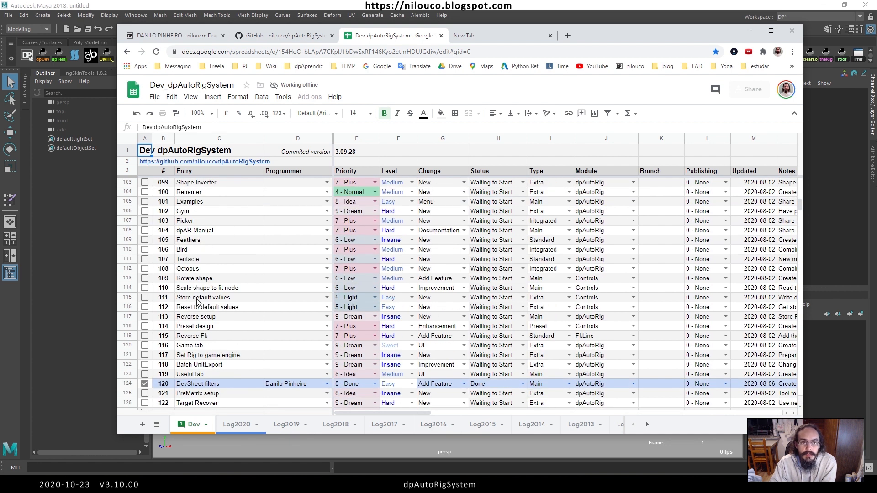
{"action": "scroll", "coordinate": [197, 301], "scroll_direction": "up", "scroll_amount": 10}
{"action": "scroll", "coordinate": [197, 301], "scroll_direction": "up", "scroll_amount": 20}
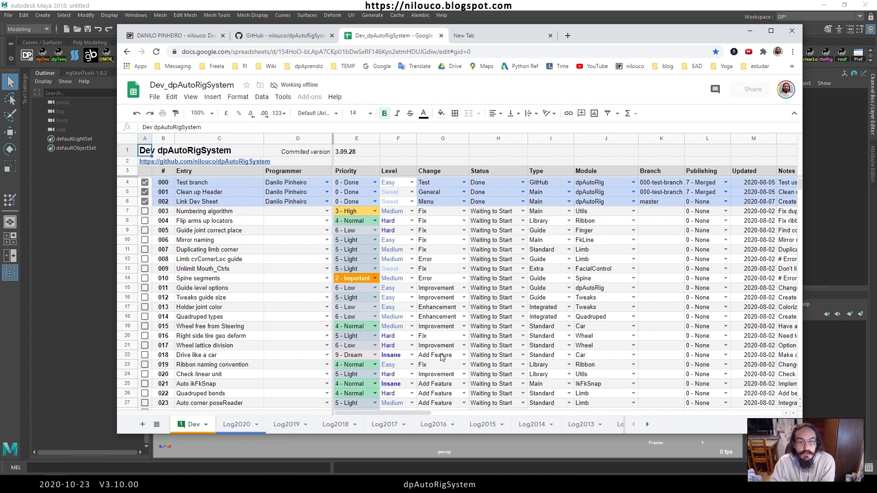
Step: Check the available status options for the Numbering algorithm entry and view the last entries of the Dev sheet
{"action": "left_click", "coordinate": [522, 212]}
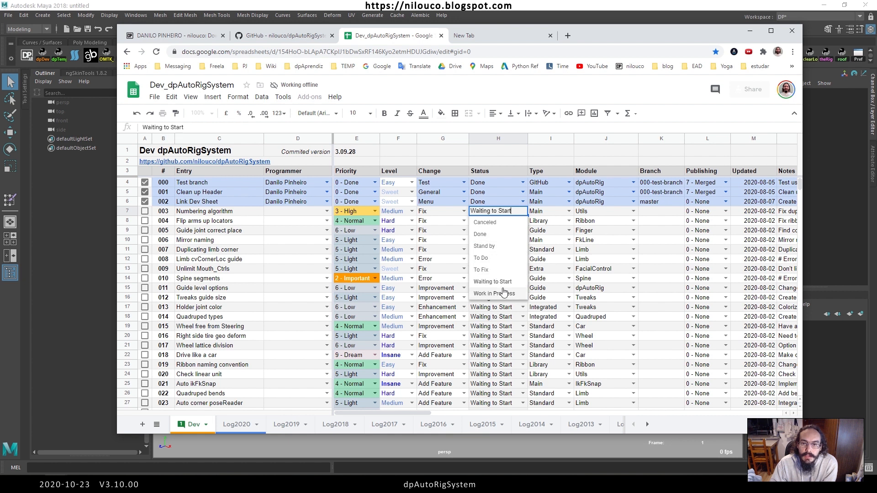
{"action": "left_click", "coordinate": [558, 212]}
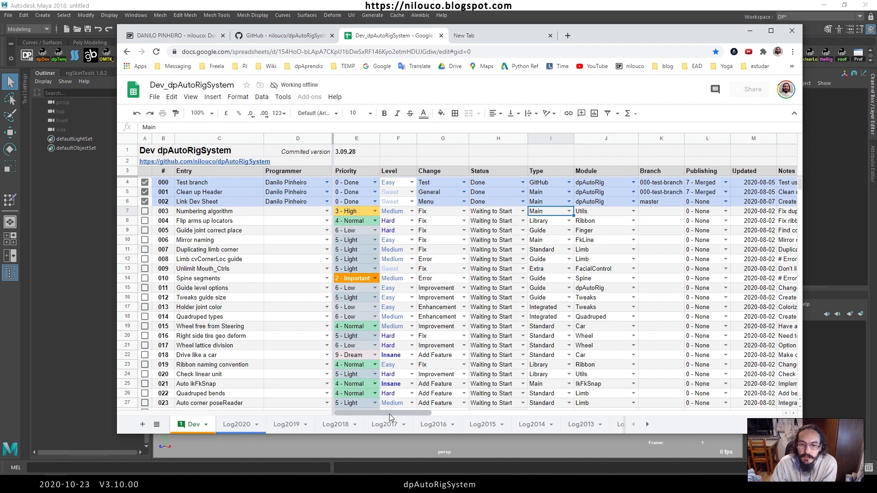
{"action": "left_click_drag", "start_coordinate": [391, 413], "coordinate": [369, 414]}
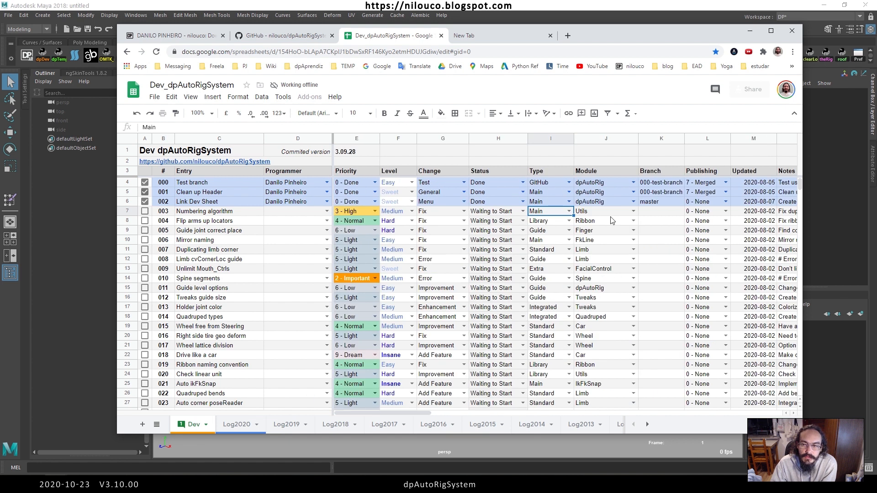
{"action": "left_click_drag", "start_coordinate": [800, 183], "coordinate": [793, 211]}
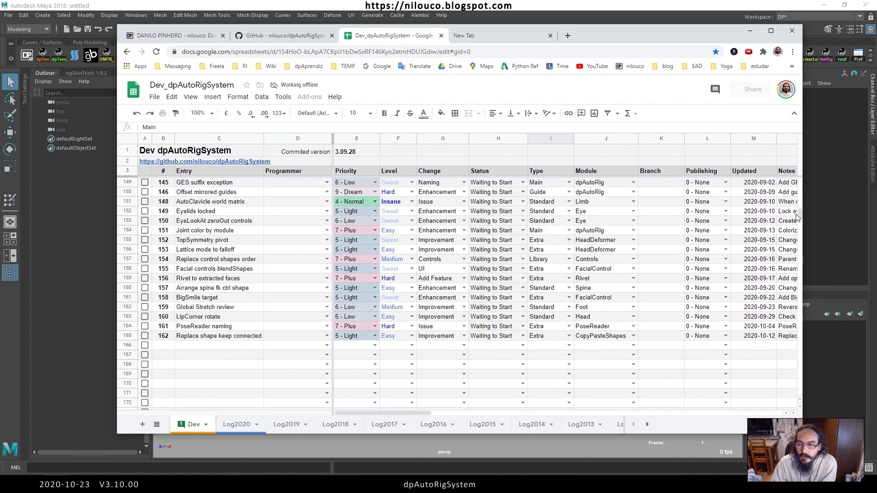
{"action": "left_click_drag", "start_coordinate": [799, 218], "coordinate": [799, 181]}
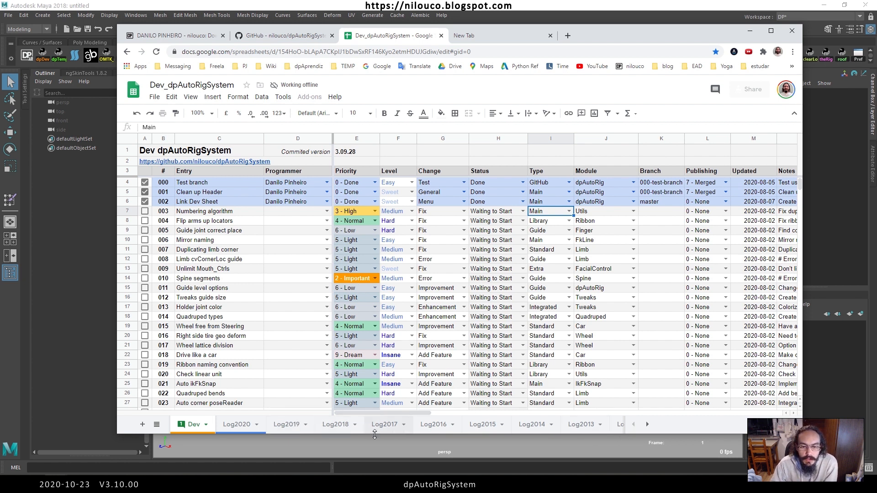
Step: Browse the yearly log sheets, viewing Log2010 and the Log2020 sheet
{"action": "left_click", "coordinate": [647, 424]}
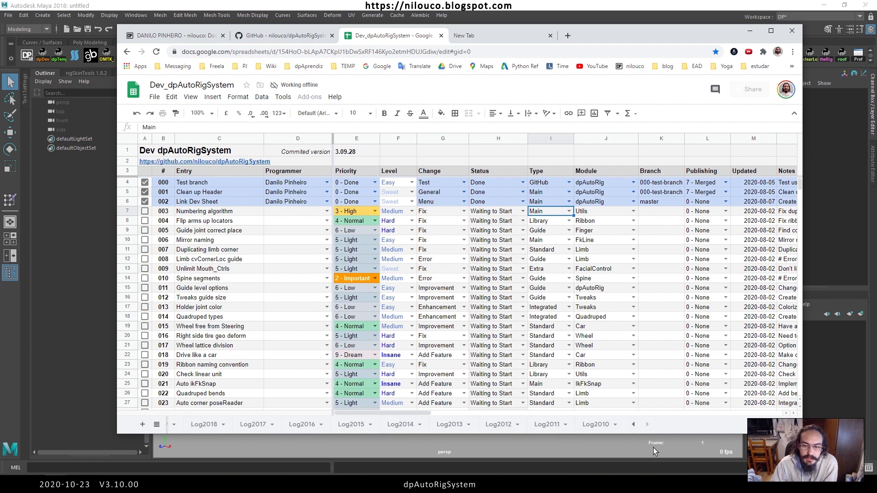
{"action": "left_click", "coordinate": [634, 425]}
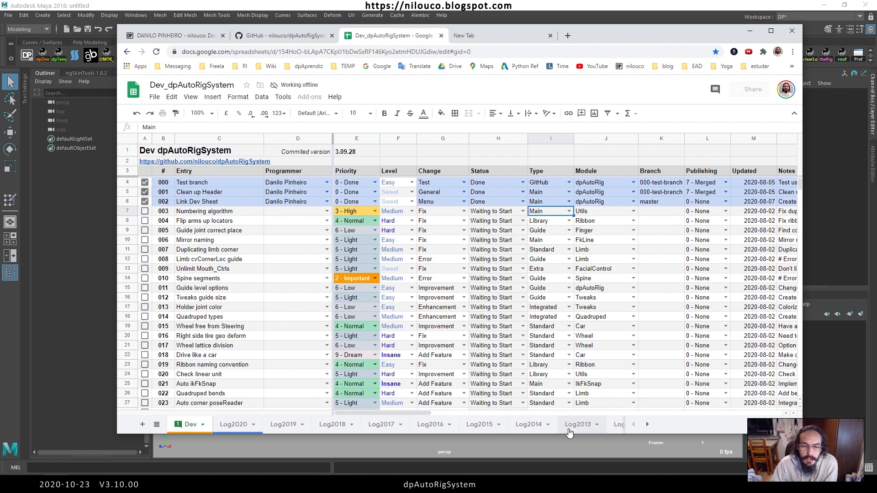
{"action": "left_click", "coordinate": [648, 424]}
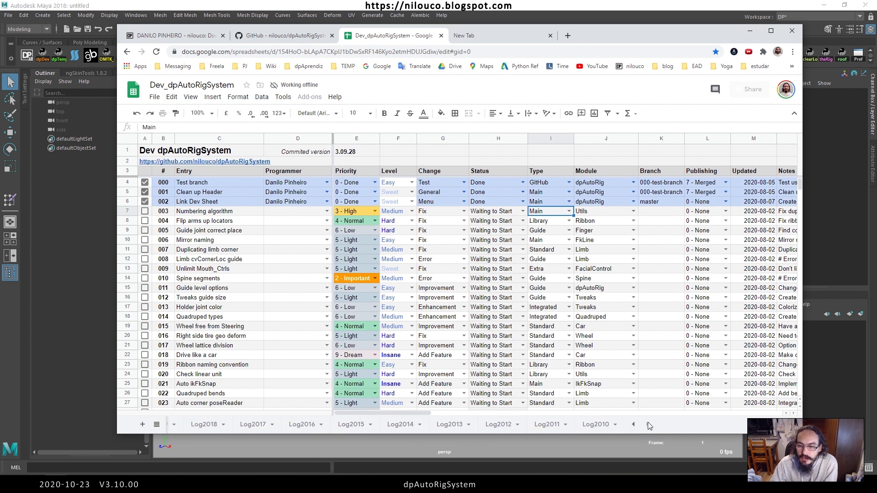
{"action": "left_click", "coordinate": [595, 425]}
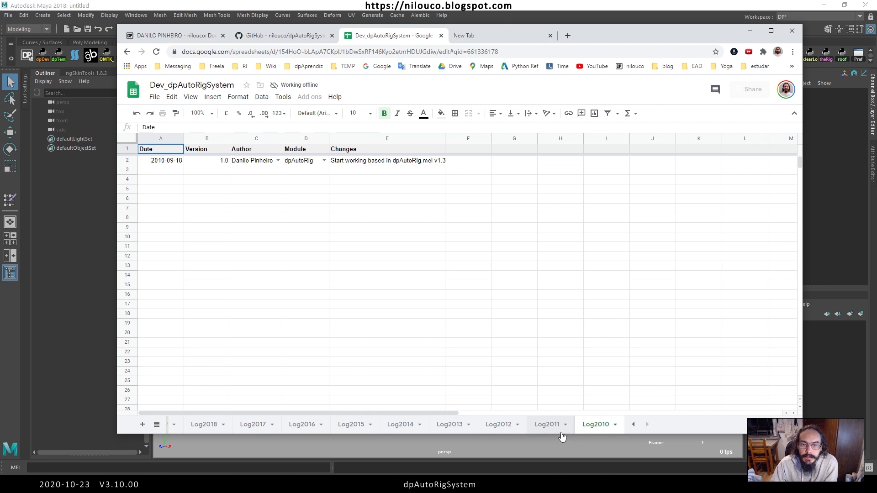
{"action": "left_click", "coordinate": [634, 426]}
{"action": "left_click", "coordinate": [243, 425]}
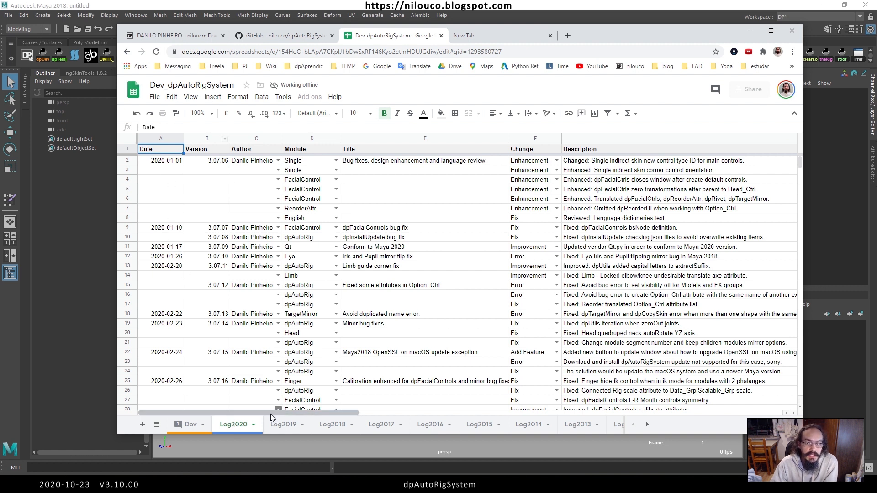
Step: Examine the Log2020 changes that follow the Release v3.09 entry dated 2020-04-17
{"action": "left_click", "coordinate": [189, 425]}
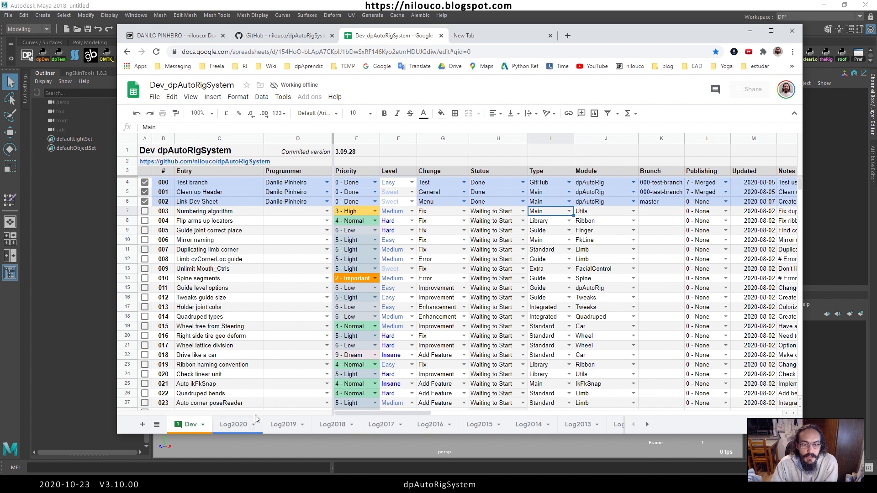
{"action": "left_click", "coordinate": [233, 424]}
{"action": "scroll", "coordinate": [279, 264], "scroll_direction": "down", "scroll_amount": 3}
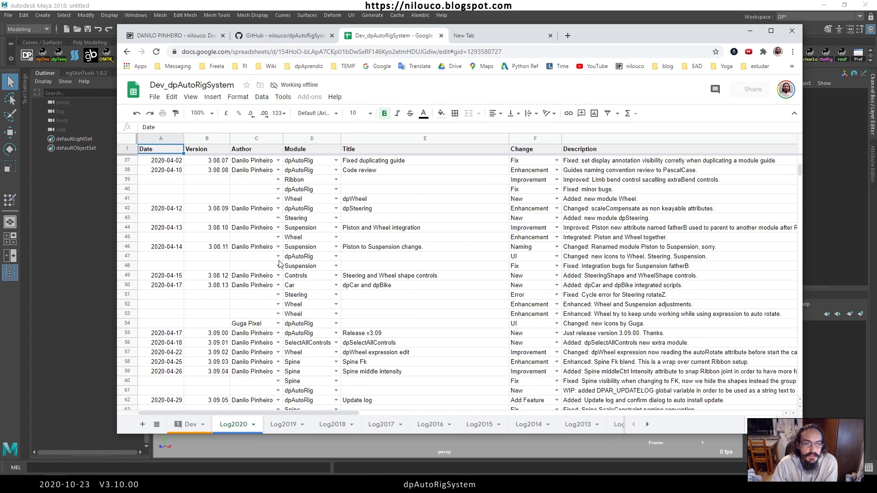
{"action": "left_click", "coordinate": [171, 337]}
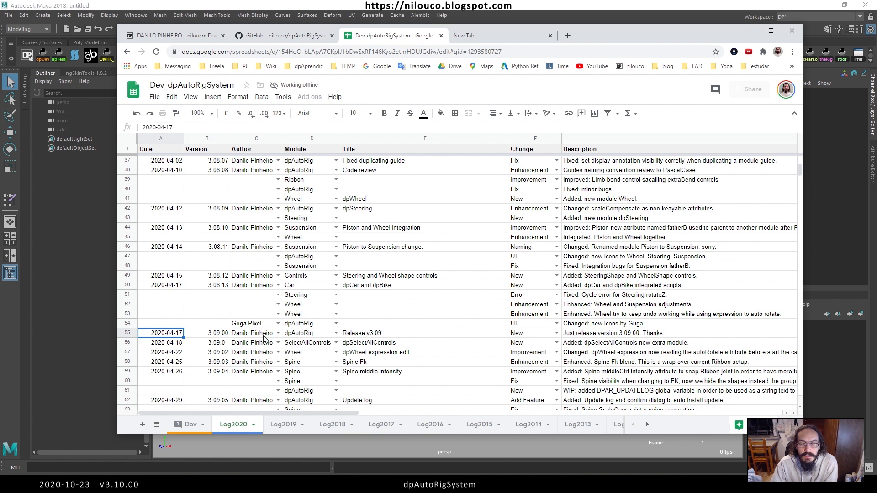
{"action": "scroll", "coordinate": [400, 342], "scroll_direction": "down", "scroll_amount": 1}
{"action": "scroll", "coordinate": [401, 343], "scroll_direction": "down", "scroll_amount": 1}
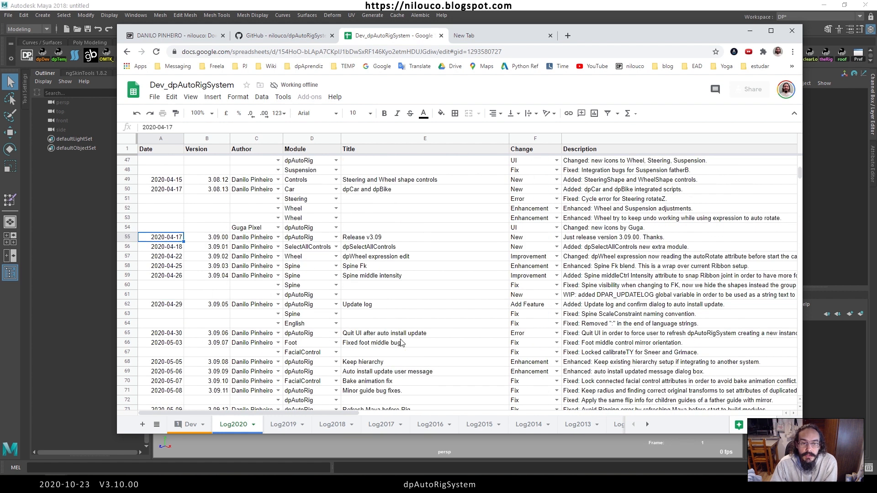
{"action": "scroll", "coordinate": [400, 342], "scroll_direction": "up", "scroll_amount": 1}
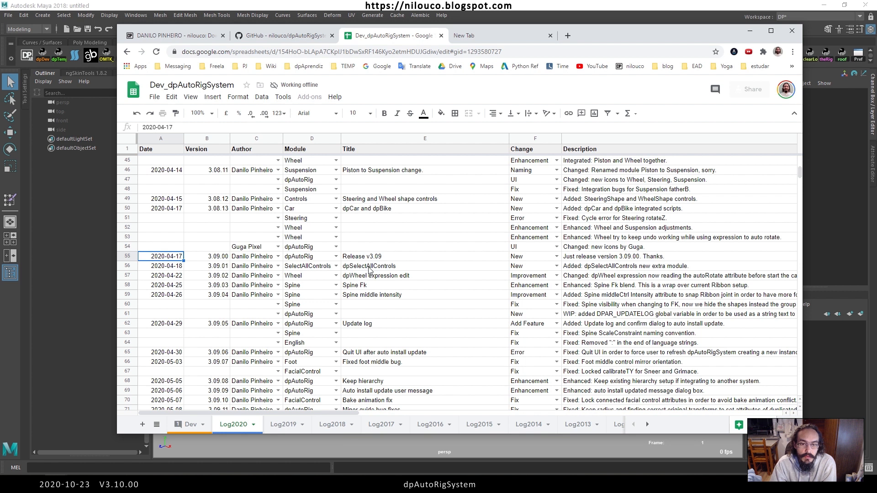
Step: Switch to Maya and open the dpAutoRigSystem tool
{"action": "left_click", "coordinate": [90, 224]}
{"action": "left_click", "coordinate": [18, 56]}
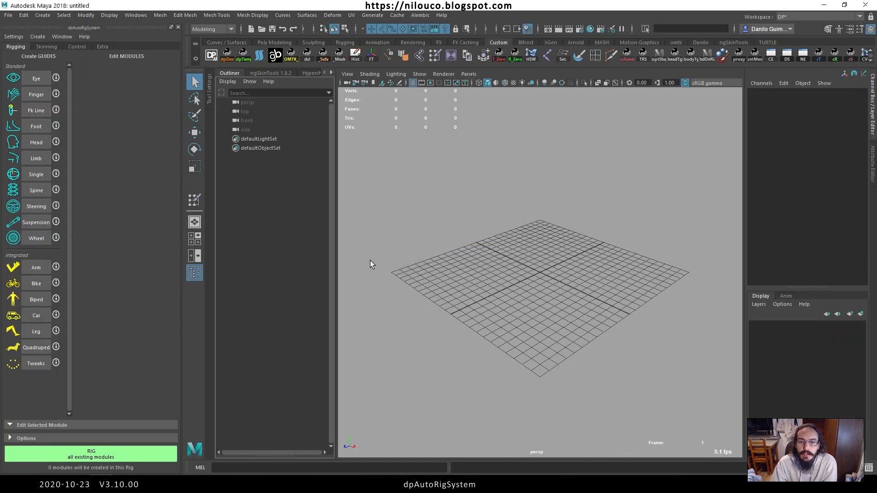
Step: Try the Select All Controls extra tool in the empty scene
{"action": "left_click", "coordinate": [110, 48]}
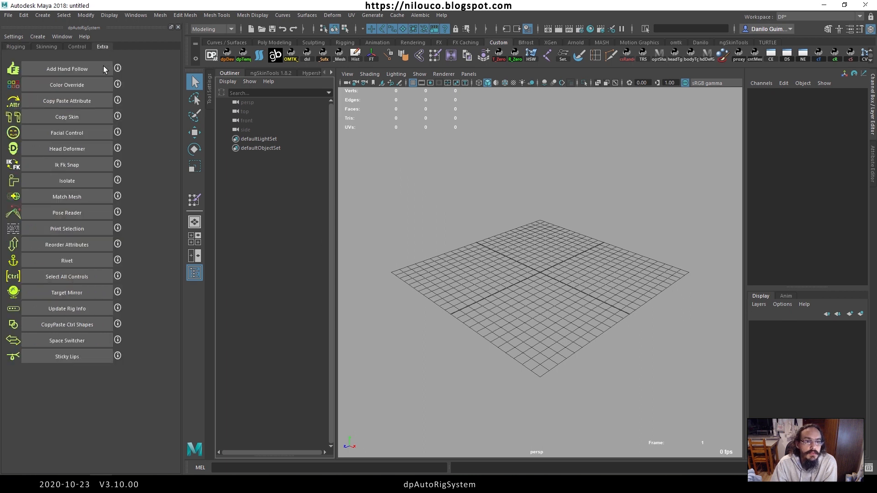
{"action": "left_click", "coordinate": [61, 277]}
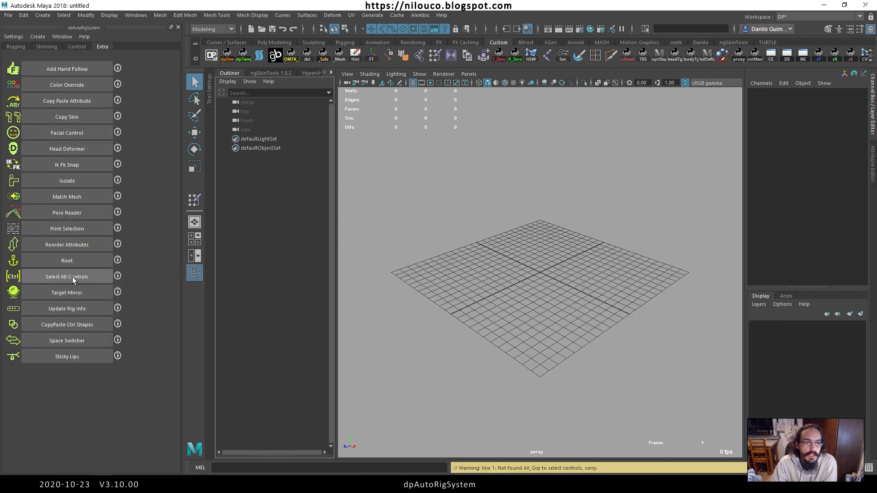
{"action": "left_click", "coordinate": [480, 304]}
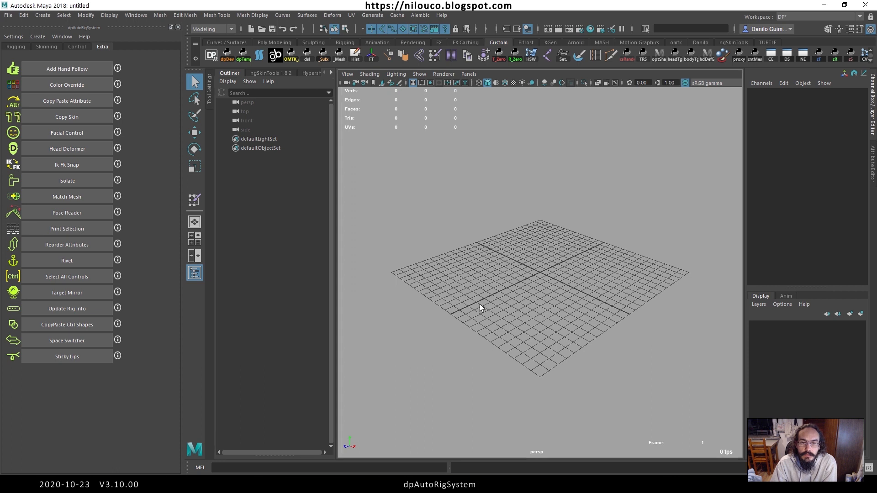
Step: Create a Limb guide, rig all existing modules and dismiss the rigging log
{"action": "left_click", "coordinate": [14, 48]}
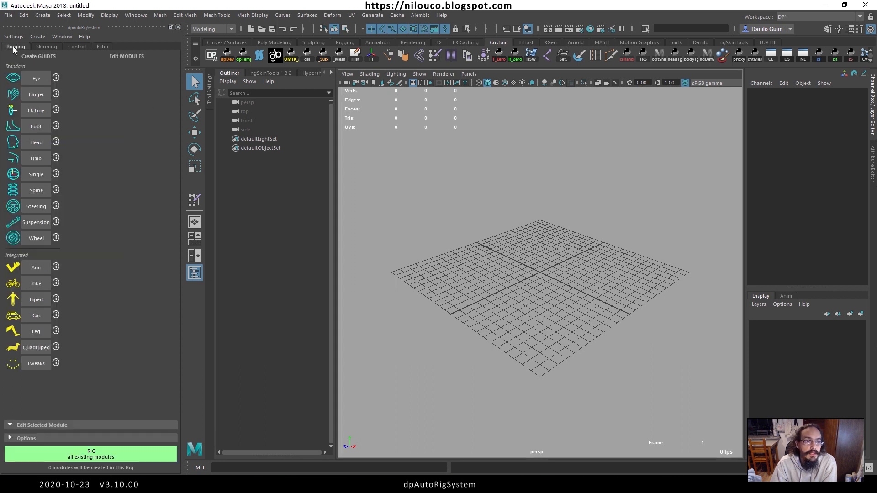
{"action": "left_click", "coordinate": [39, 158]}
{"action": "left_click", "coordinate": [140, 451]}
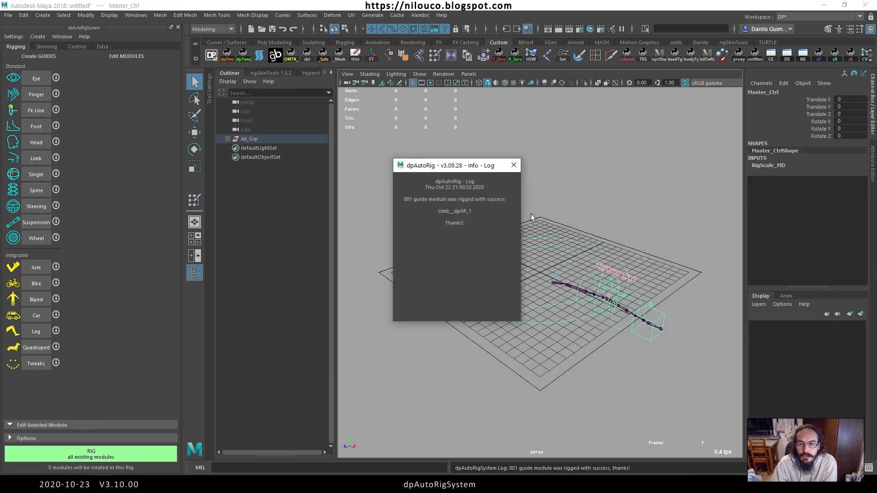
{"action": "left_click", "coordinate": [512, 166]}
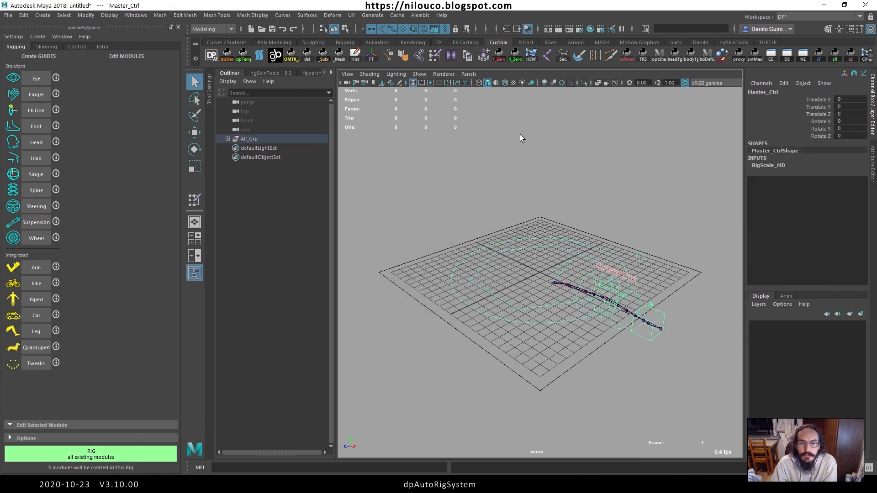
Step: Select every rig control with the Select All Controls extra tool and create a display layer from the selection
{"action": "left_click", "coordinate": [101, 47]}
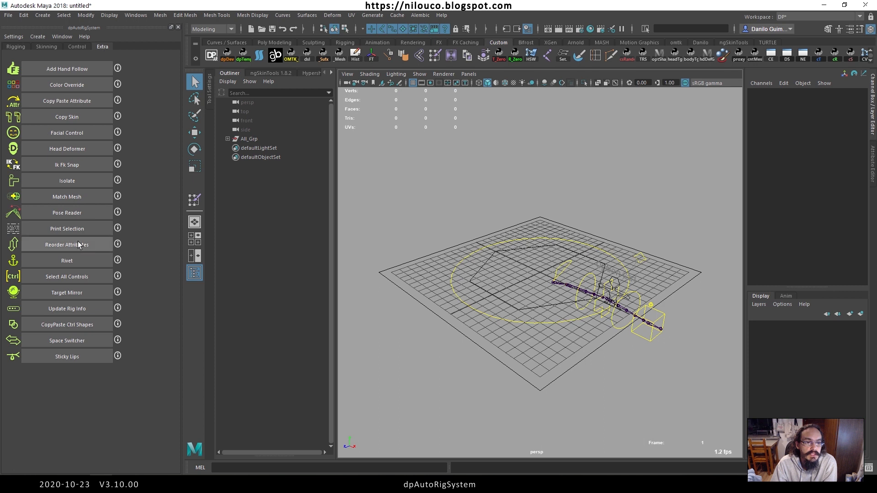
{"action": "left_click", "coordinate": [77, 277]}
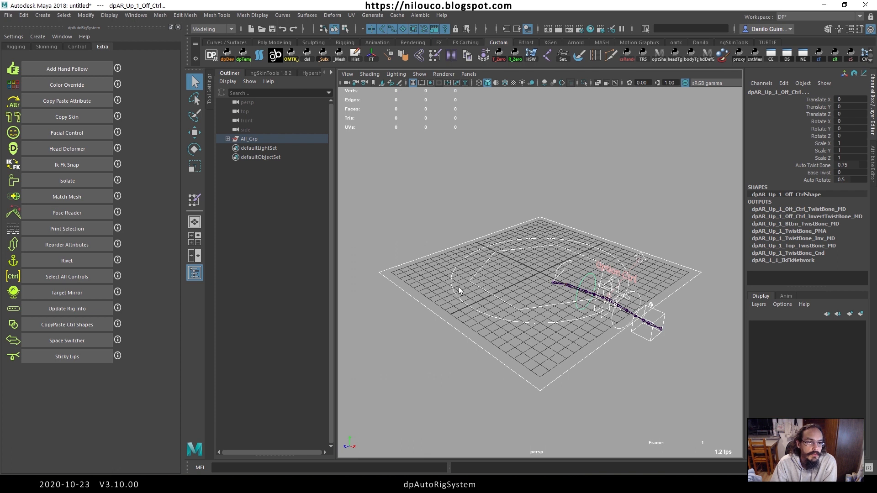
{"action": "left_click", "coordinate": [860, 316]}
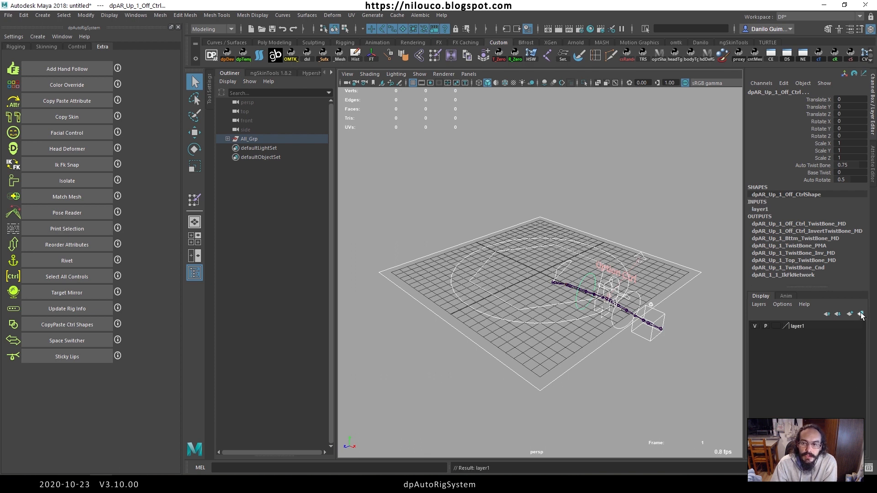
Step: Rename the new display layer as Ctrl_Lyr
{"action": "left_click", "coordinate": [797, 327]}
{"action": "double_click", "coordinate": [797, 327]}
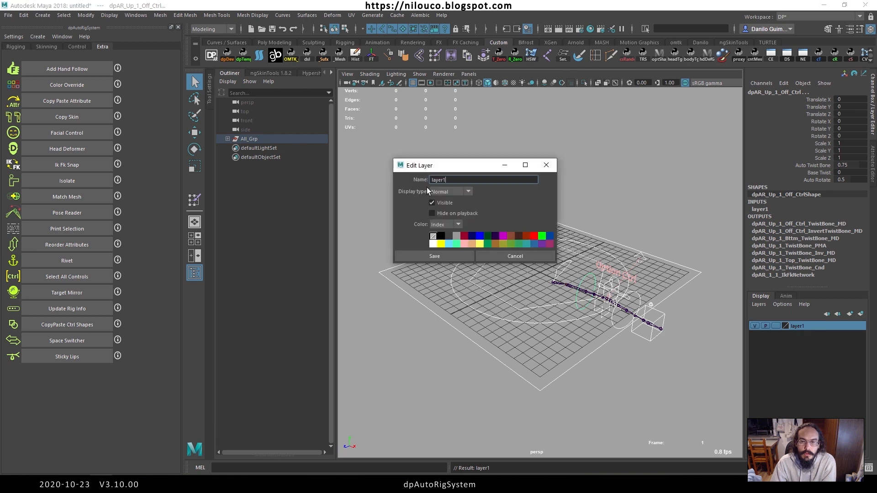
{"action": "type", "text": "Ctrl_L"}
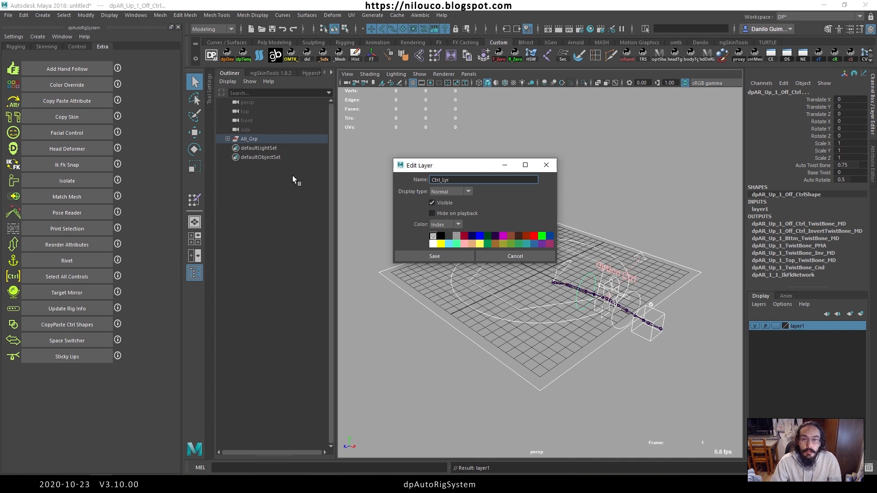
{"action": "left_click", "coordinate": [428, 255]}
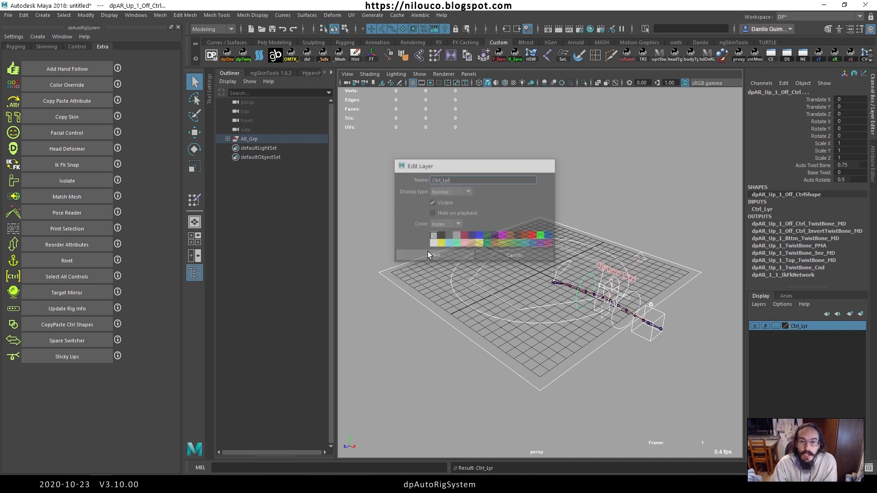
Step: Turn off playback display for Ctrl_Lyr, then select its objects and reveal them in the Outliner before clearing the selection
{"action": "left_click", "coordinate": [766, 326]}
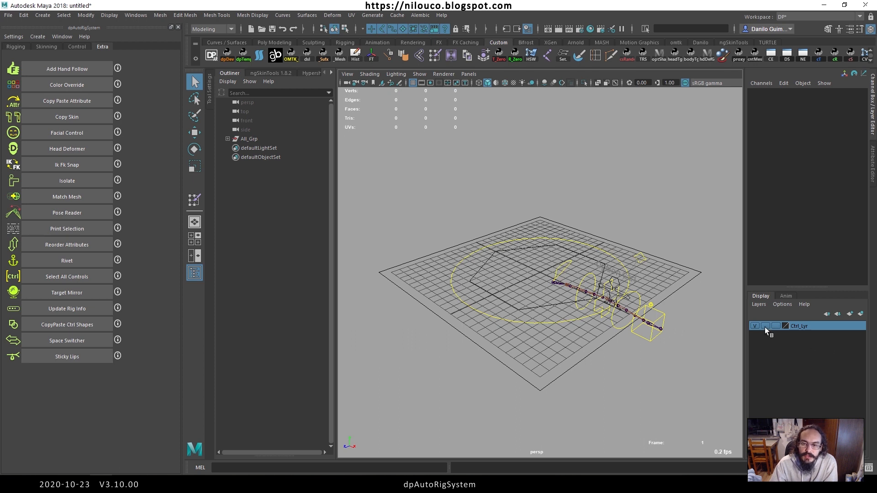
{"action": "right_click", "coordinate": [796, 327]}
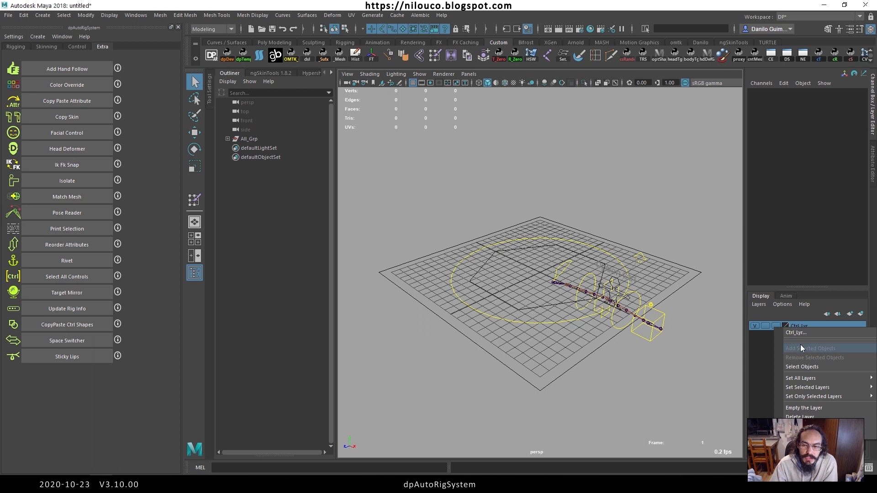
{"action": "left_click", "coordinate": [806, 366]}
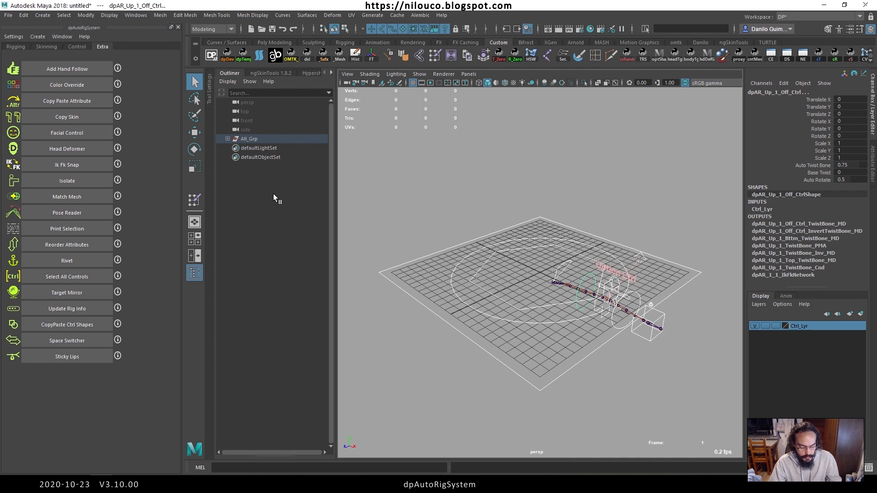
{"action": "key", "text": "f"}
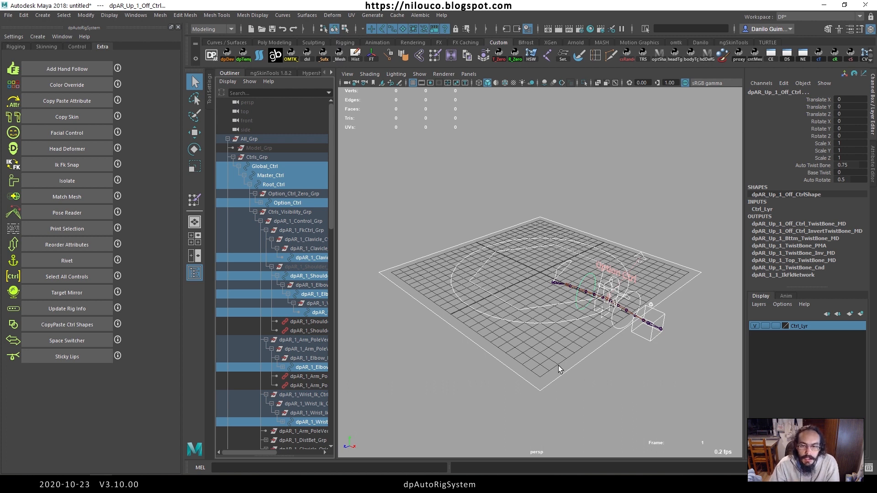
{"action": "left_click", "coordinate": [533, 349]}
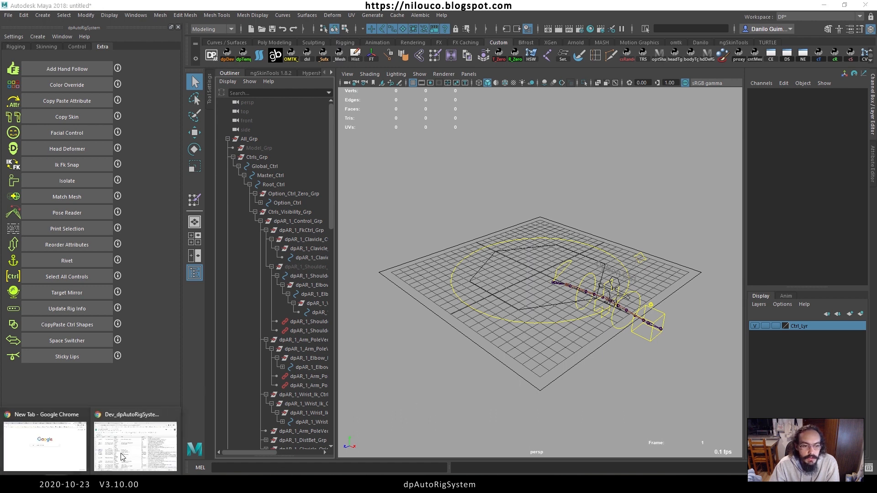
Step: Switch to the Dev_dpAutoRigSystem spreadsheet and review the dpWheel expression edit and Spine Fk entries in Log2020
{"action": "left_click", "coordinate": [135, 446]}
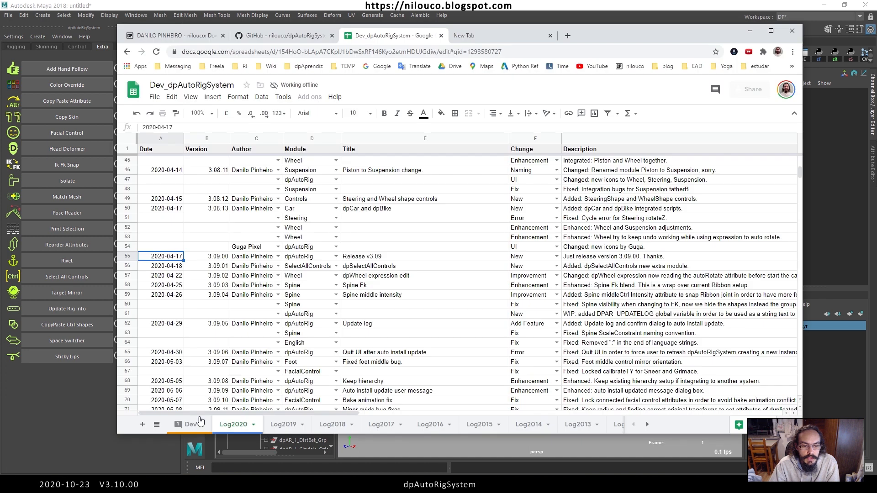
{"action": "left_click", "coordinate": [374, 277]}
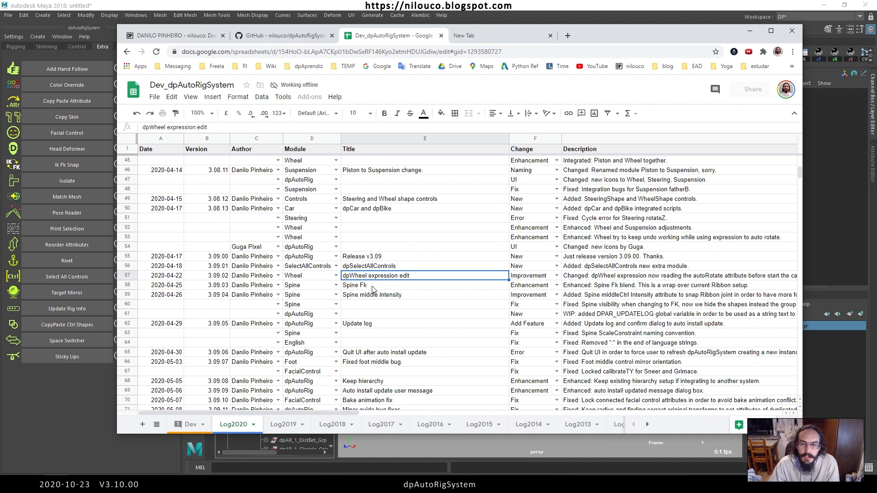
{"action": "left_click", "coordinate": [373, 286]}
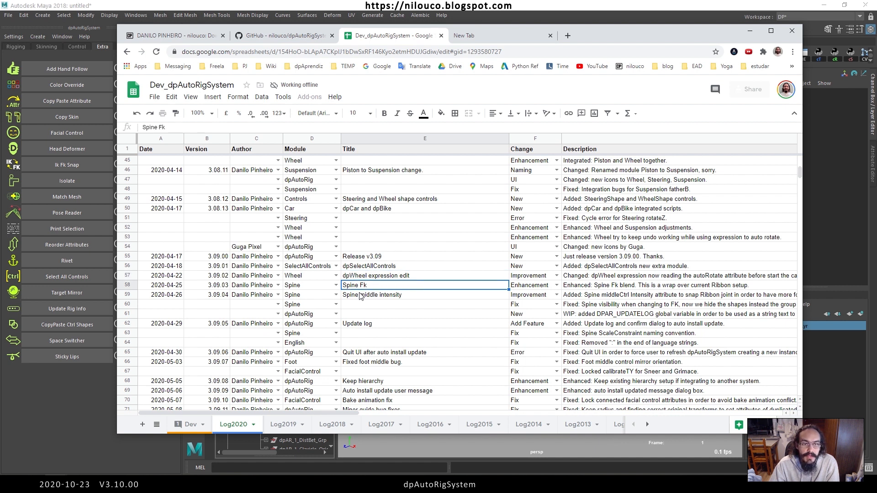
Step: Return to Maya, show dpAutoRigSystem's rigging modules and start a new scene without saving the current one
{"action": "left_click", "coordinate": [88, 405]}
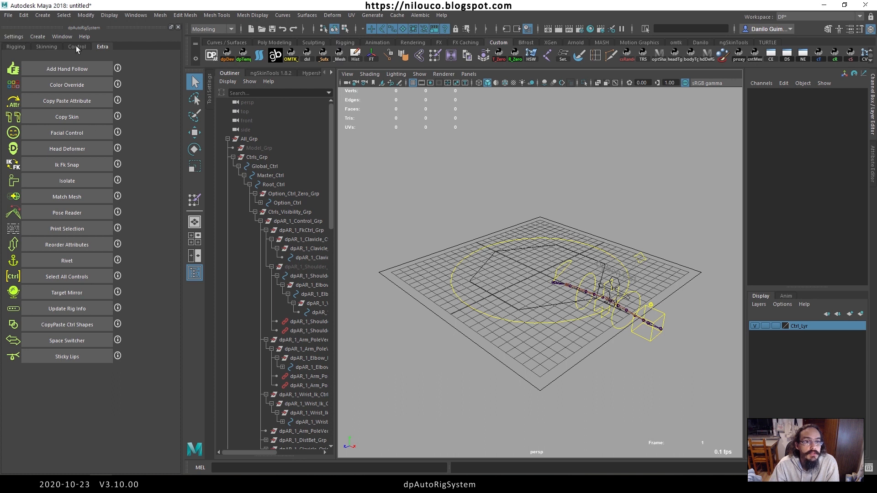
{"action": "left_click", "coordinate": [18, 45]}
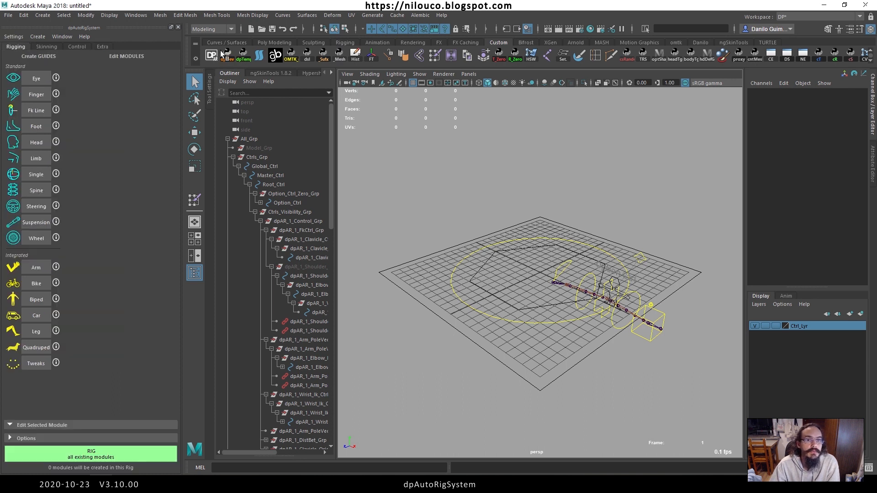
{"action": "left_click", "coordinate": [251, 30]}
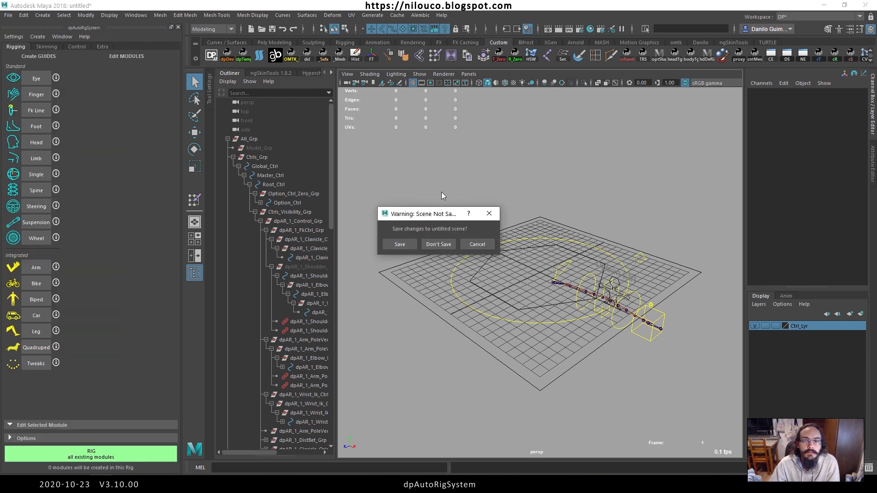
{"action": "left_click", "coordinate": [451, 245]}
Step: Create a Spine guide, rig all existing modules and dismiss the rigging log
{"action": "left_click", "coordinate": [36, 190]}
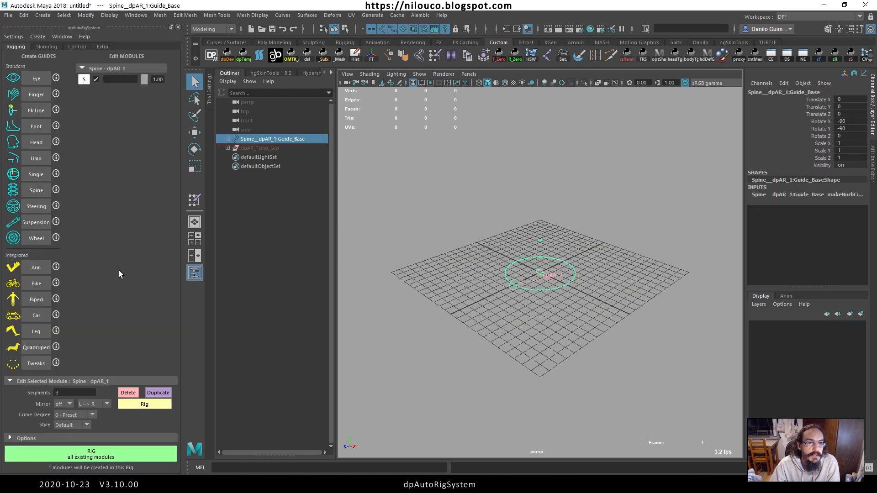
{"action": "left_click", "coordinate": [119, 453]}
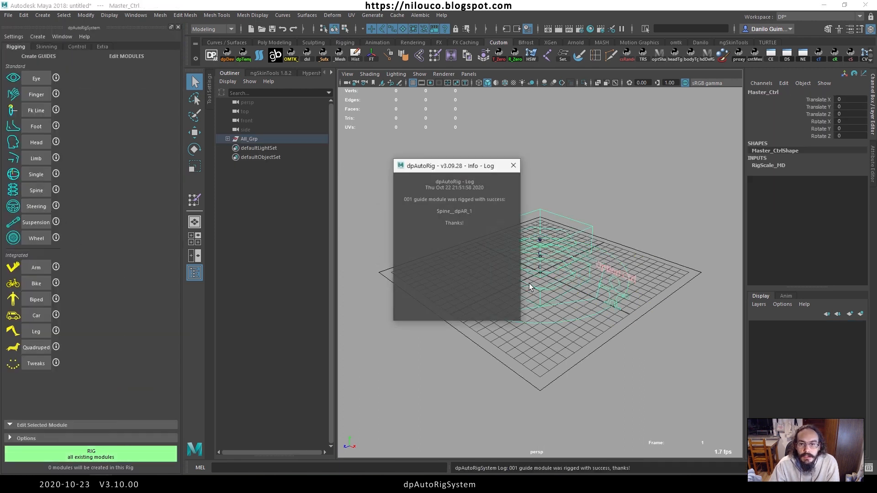
{"action": "left_click", "coordinate": [513, 165]}
Step: Select Option_Ctrl and set its Dp AR 1Fk attribute to 1 to activate the spine's FK controls
{"action": "left_click_drag", "start_coordinate": [541, 241], "coordinate": [690, 259], "text": "alt"}
{"action": "left_click", "coordinate": [707, 227]}
{"action": "left_click", "coordinate": [814, 238]}
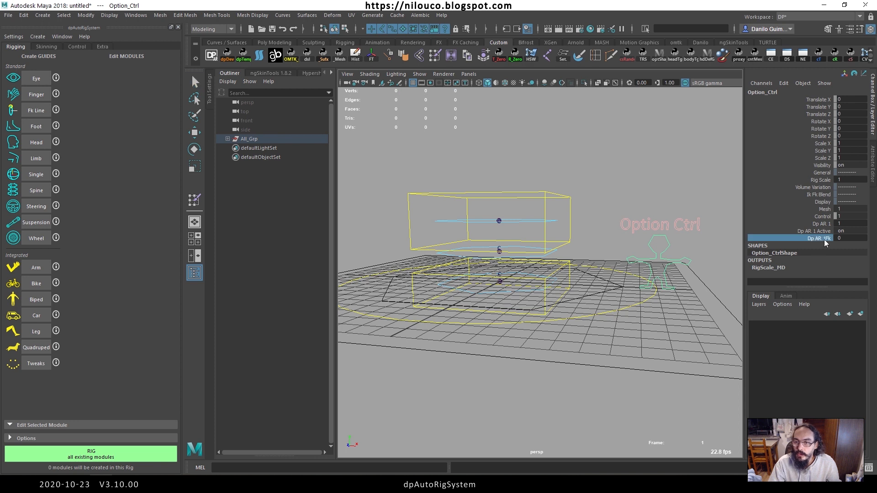
{"action": "middle_click_drag", "start_coordinate": [610, 225], "coordinate": [626, 231]}
Step: Raise the control vertices of the HipsA Fk control's circle slightly in component mode, then return to object mode
{"action": "left_click_drag", "start_coordinate": [626, 230], "coordinate": [545, 259], "text": "alt"}
{"action": "scroll", "coordinate": [543, 249], "scroll_direction": "up", "scroll_amount": 4}
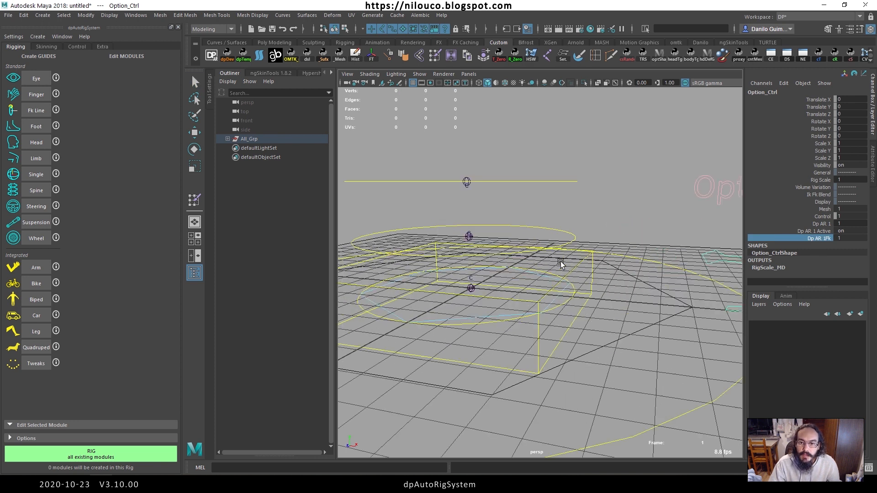
{"action": "left_click", "coordinate": [567, 300]}
{"action": "key", "text": "F8"}
{"action": "left_click_drag", "start_coordinate": [539, 270], "coordinate": [564, 253], "text": "alt"}
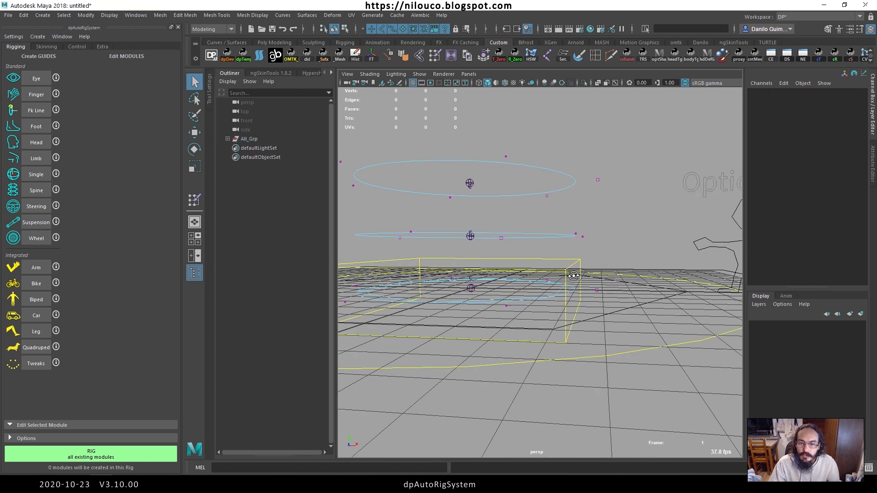
{"action": "left_click", "coordinate": [471, 289]}
{"action": "key", "text": "w"}
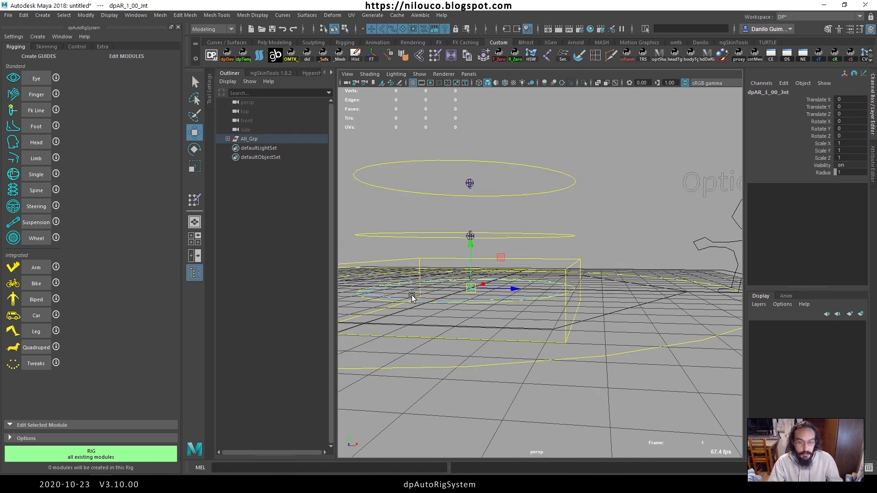
{"action": "key", "text": "ctrl+z"}
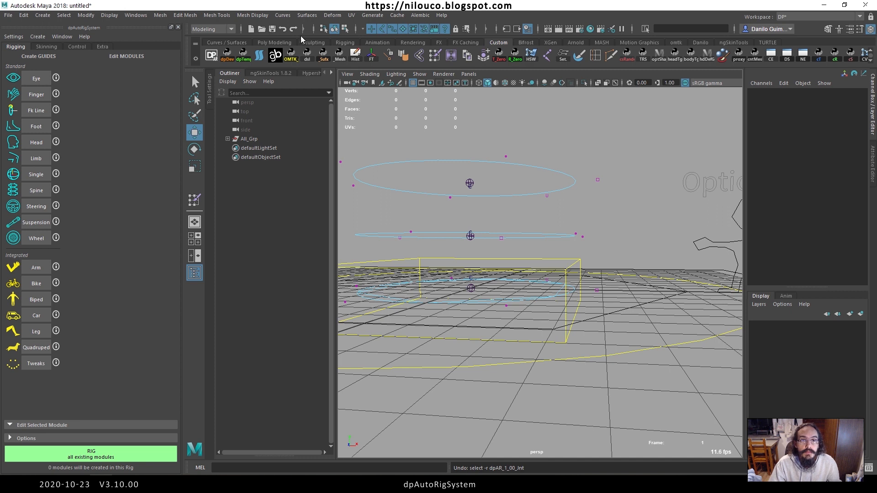
{"action": "left_click", "coordinate": [345, 30]}
{"action": "left_click_drag", "start_coordinate": [615, 269], "coordinate": [309, 343]}
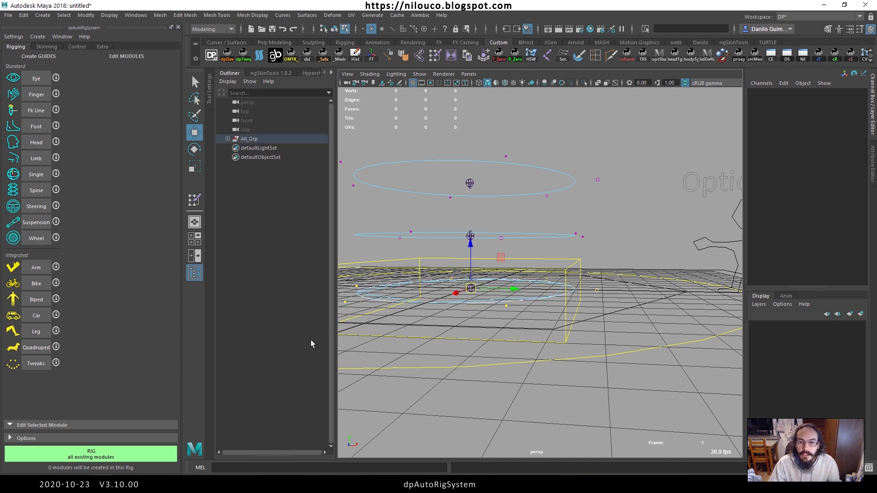
{"action": "left_click_drag", "start_coordinate": [470, 245], "coordinate": [470, 237]}
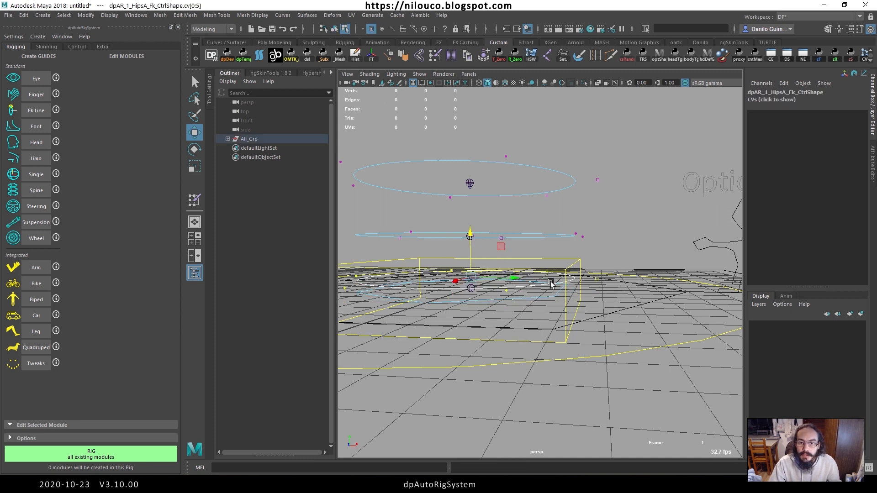
{"action": "key", "text": "F8"}
Step: Select the HipsB control inside the lowest FK circle, inspect the spine controls from several angles, and reselect Option_Ctrl
{"action": "left_click", "coordinate": [603, 270]}
{"action": "left_click_drag", "start_coordinate": [598, 280], "coordinate": [559, 300], "text": "alt"}
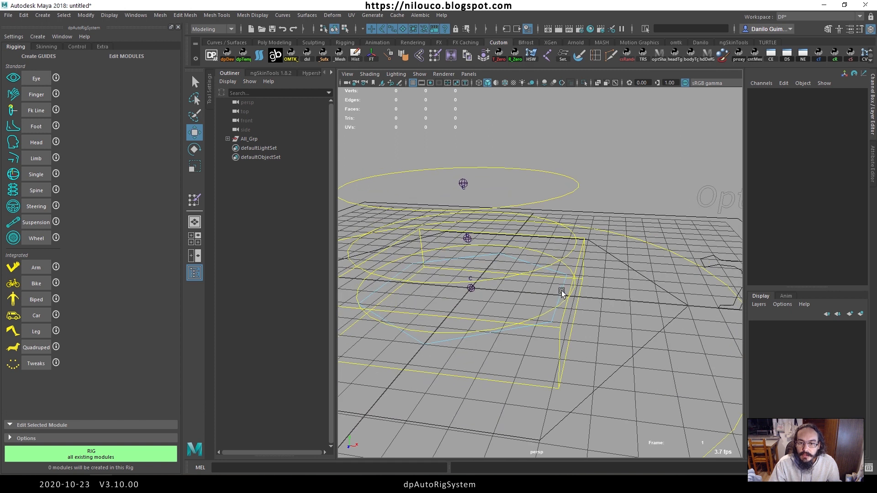
{"action": "left_click", "coordinate": [559, 292]}
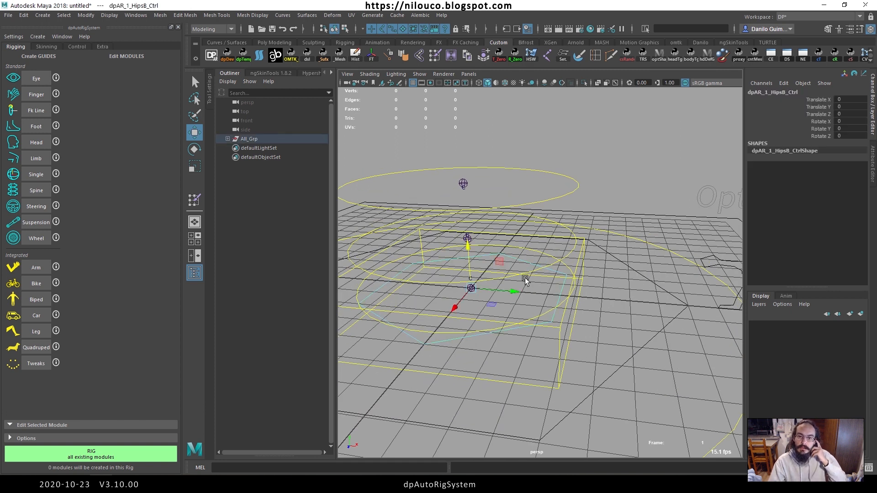
{"action": "mouse_move", "coordinate": [508, 315]}
{"action": "left_mouse_down", "text": "alt"}
{"action": "mouse_move", "coordinate": [499, 307]}
{"action": "mouse_move", "coordinate": [495, 316]}
{"action": "left_mouse_up", "text": "alt"}
{"action": "scroll", "coordinate": [522, 258], "scroll_direction": "down", "scroll_amount": 2}
{"action": "left_click_drag", "start_coordinate": [522, 258], "coordinate": [551, 267], "text": "alt"}
{"action": "left_click", "coordinate": [602, 208]}
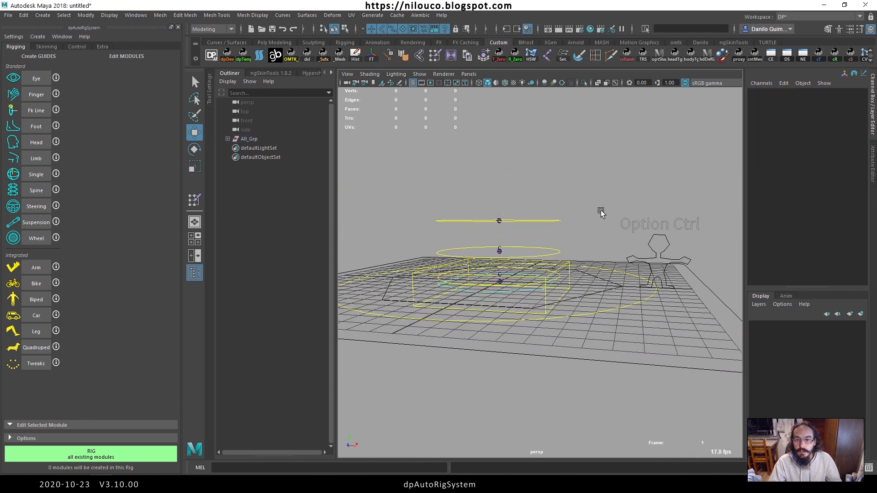
{"action": "left_click_drag", "start_coordinate": [602, 211], "coordinate": [585, 225], "text": "alt"}
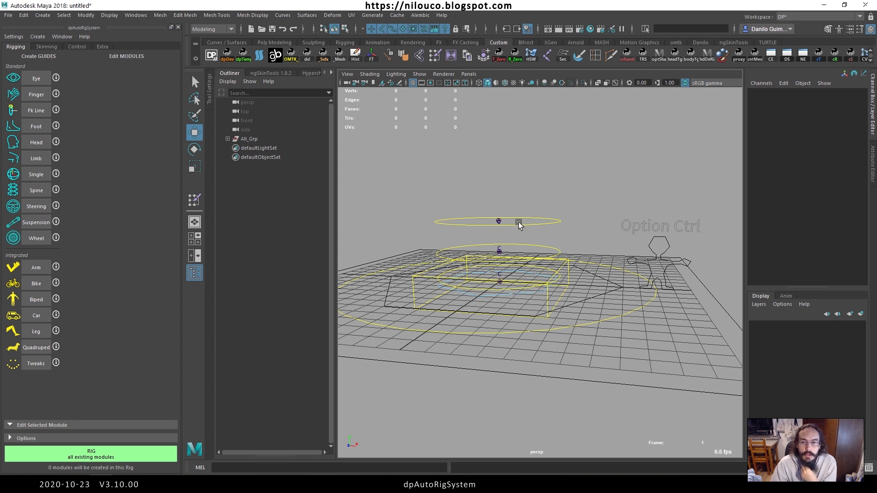
{"action": "left_click", "coordinate": [655, 232]}
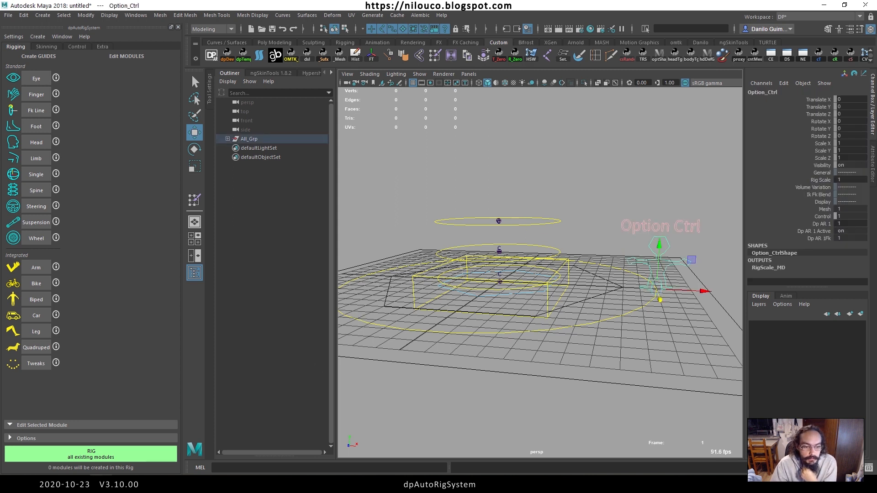
Step: Switch to the Dev_dpAutoRigSystem spreadsheet and review the Spine middle intensity entry in Log2020
{"action": "left_click", "coordinate": [53, 445]}
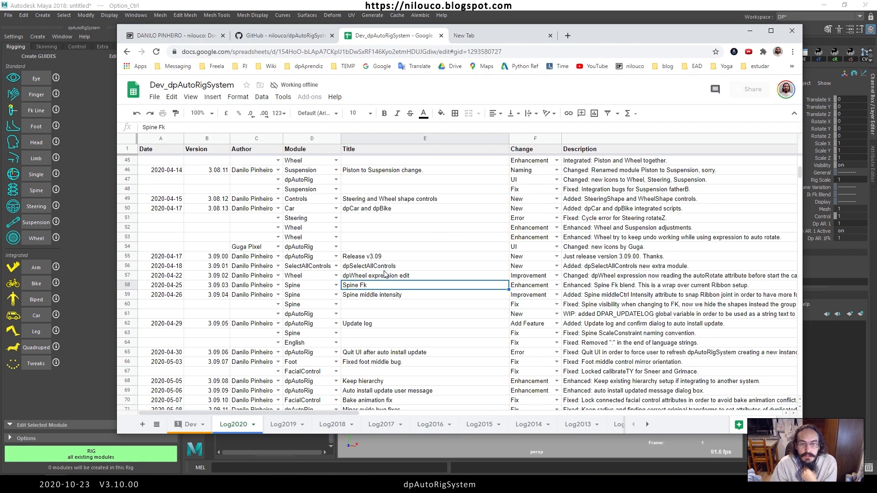
{"action": "left_click", "coordinate": [377, 298]}
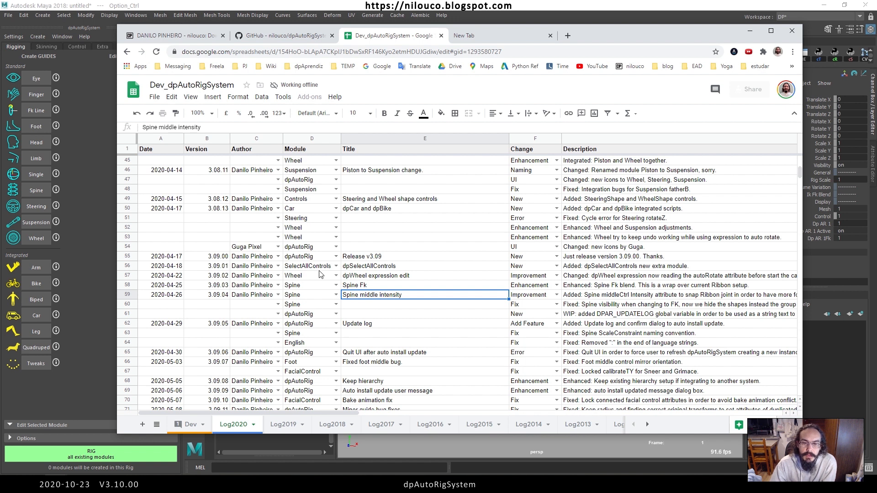
Step: Switch to Maya and set Option_Ctrl's Dp AR 1Fk attribute to 0
{"action": "left_click", "coordinate": [403, 5]}
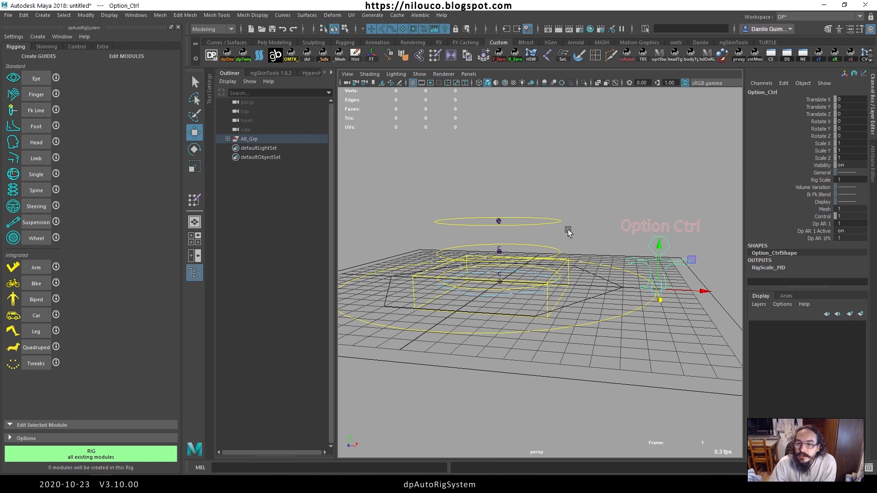
{"action": "left_click", "coordinate": [815, 231]}
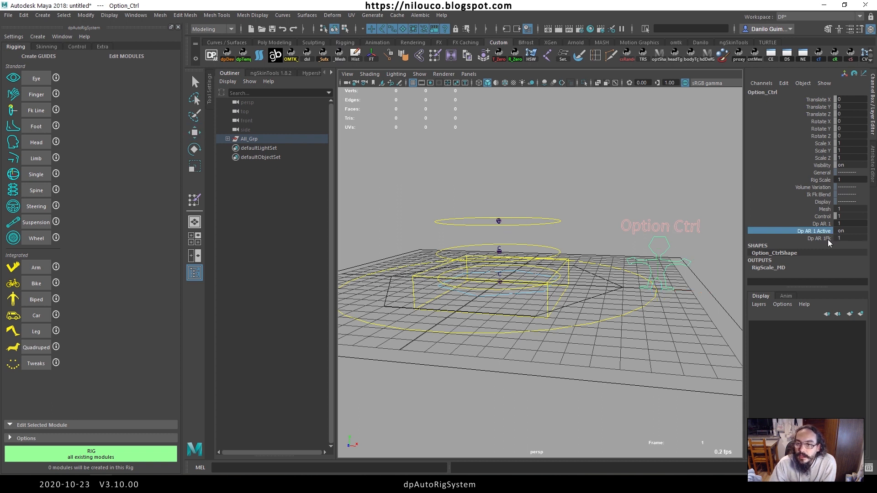
{"action": "left_click", "coordinate": [820, 238]}
{"action": "middle_click_drag", "start_coordinate": [529, 190], "coordinate": [470, 195]}
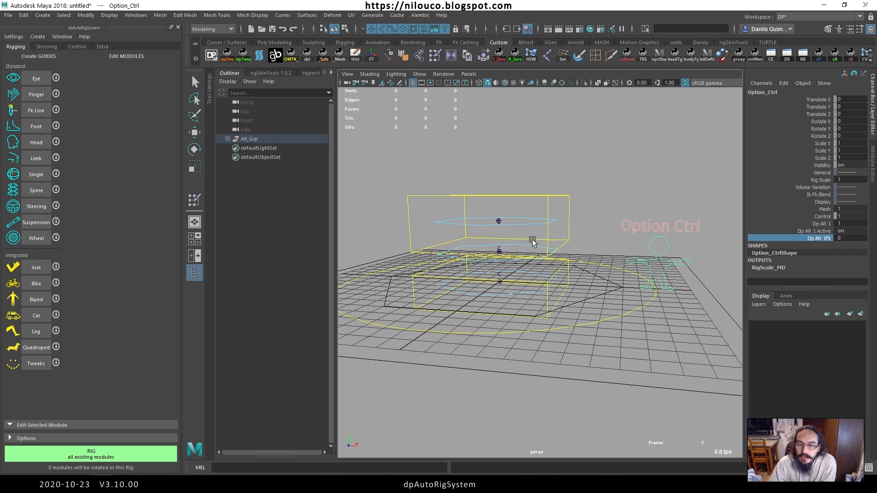
Step: Select the spine's ChestA control and rotate it about -28.6 degrees in X to bend the spine
{"action": "left_click", "coordinate": [532, 241]}
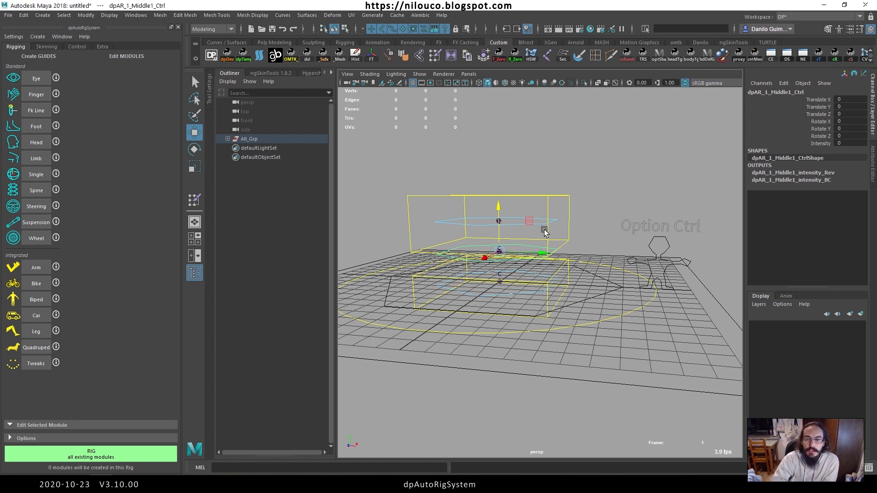
{"action": "left_click", "coordinate": [532, 191]}
{"action": "left_click_drag", "start_coordinate": [532, 192], "coordinate": [529, 229], "text": "alt"}
{"action": "key", "text": "e"}
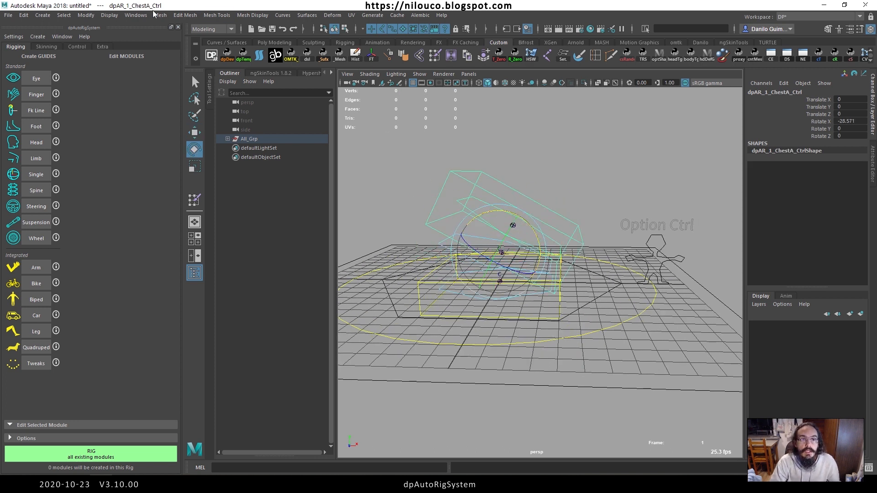
Step: Show all hidden objects in the scene and inspect the bent spine's joints up close from several angles
{"action": "left_click", "coordinate": [64, 15]}
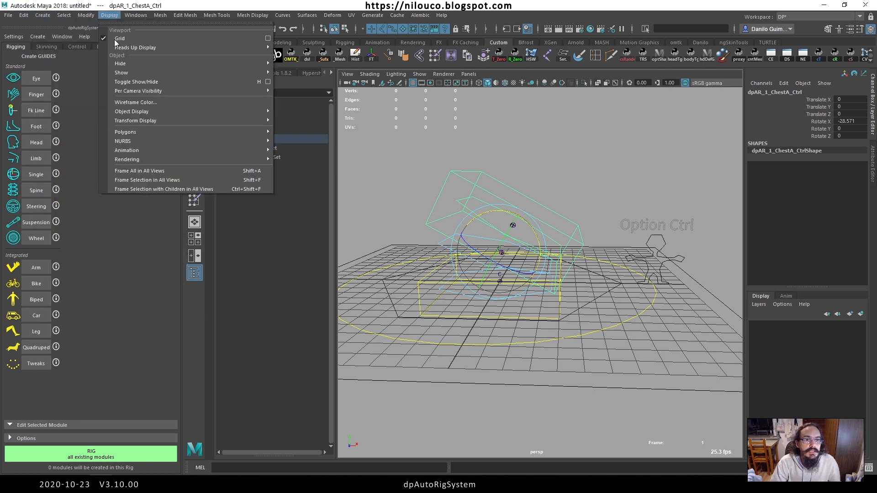
{"action": "mouse_move", "coordinate": [137, 73]}
{"action": "left_click", "coordinate": [293, 116]}
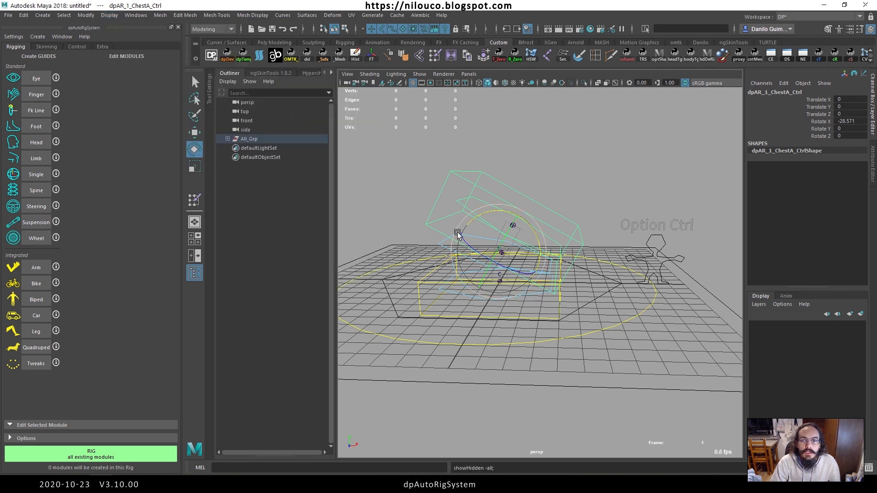
{"action": "left_click_drag", "start_coordinate": [458, 237], "coordinate": [473, 231], "text": "alt"}
{"action": "right_click_drag", "start_coordinate": [472, 234], "coordinate": [499, 260], "text": "alt"}
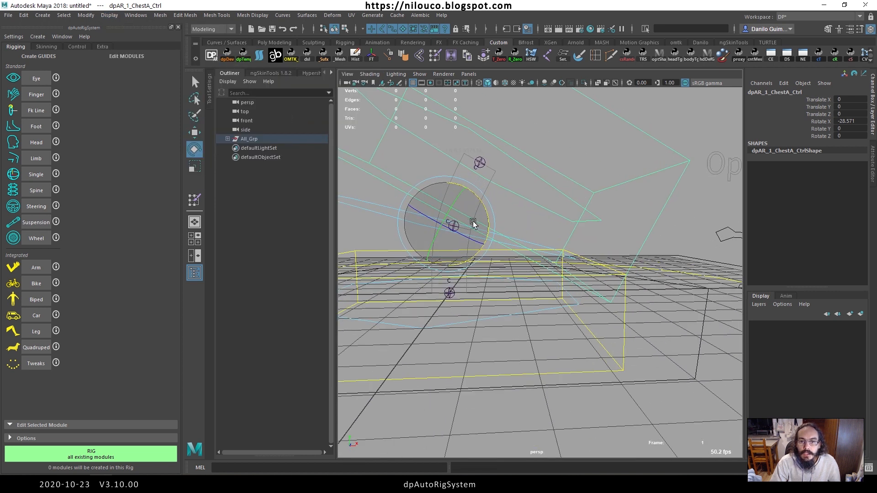
{"action": "left_click_drag", "start_coordinate": [475, 224], "coordinate": [411, 204], "text": "alt"}
{"action": "left_click_drag", "start_coordinate": [518, 215], "coordinate": [485, 197], "text": "alt"}
Step: Select the spine's Middle1 control and set its Intensity attribute to 1
{"action": "key", "text": "w"}
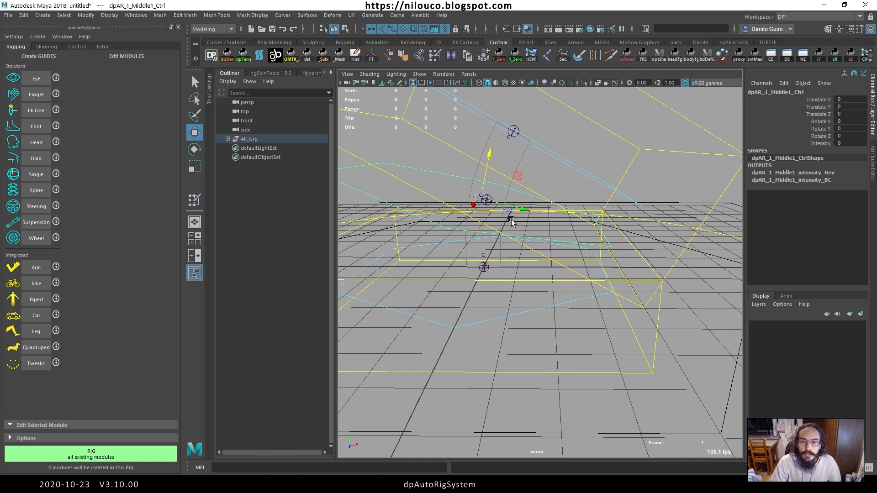
{"action": "left_click_drag", "start_coordinate": [508, 217], "coordinate": [508, 218], "text": "alt"}
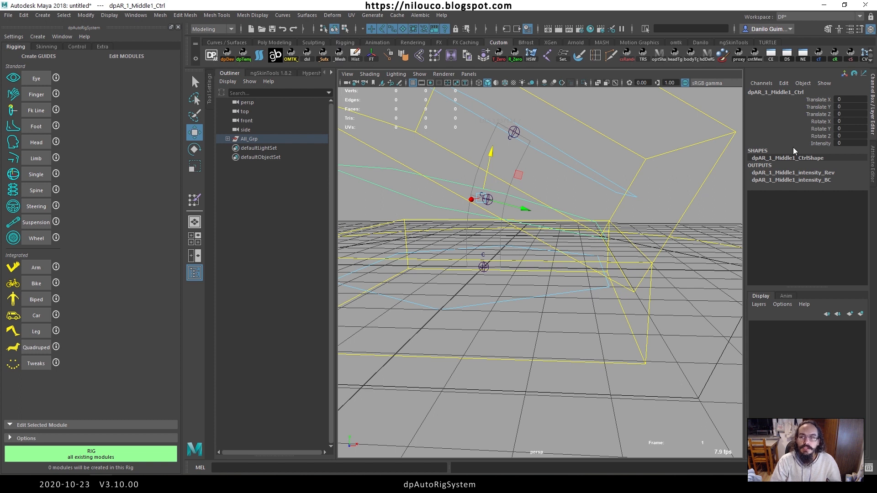
{"action": "left_click", "coordinate": [826, 143]}
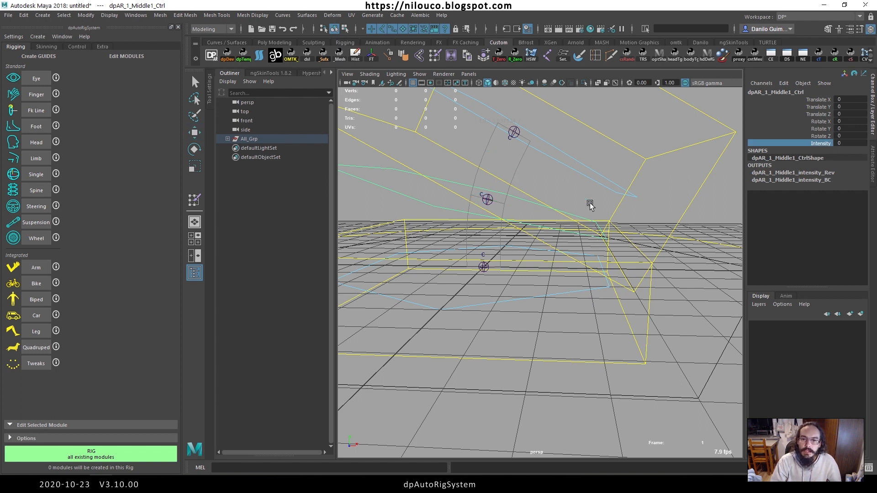
{"action": "middle_click_drag", "start_coordinate": [518, 185], "coordinate": [524, 183]}
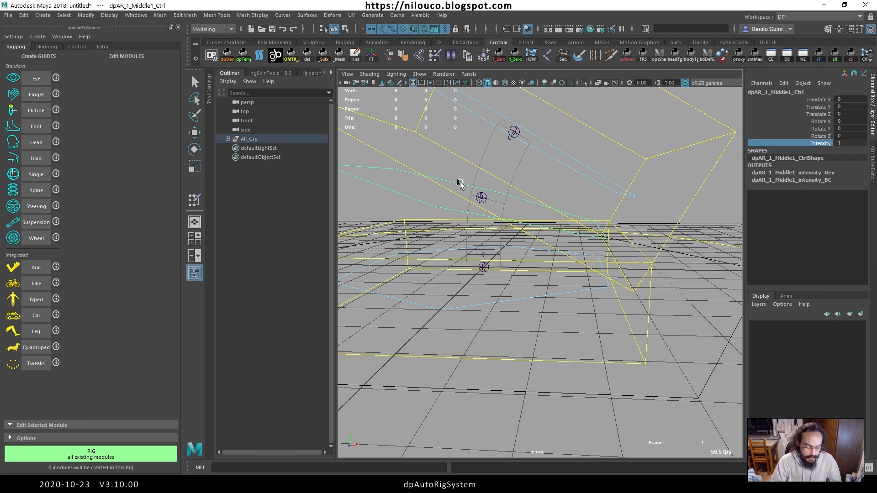
Step: Try moving the Middle1 control away from the bent spine, and undo the move
{"action": "key", "text": "w"}
{"action": "left_click_drag", "start_coordinate": [468, 192], "coordinate": [450, 185], "text": "alt"}
{"action": "key", "text": "ctrl+z"}
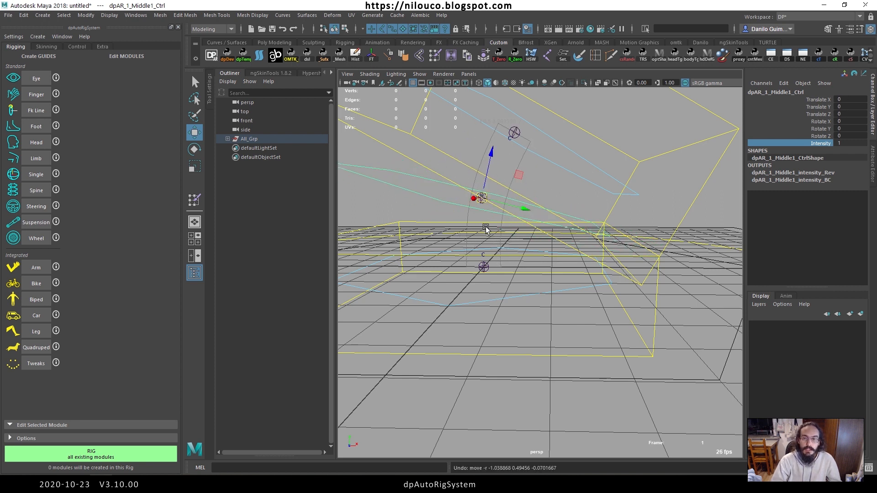
Step: Vary the Middle1 control's Intensity attribute to compare the middle joint's behaviour, finishing at 0
{"action": "left_click", "coordinate": [820, 137]}
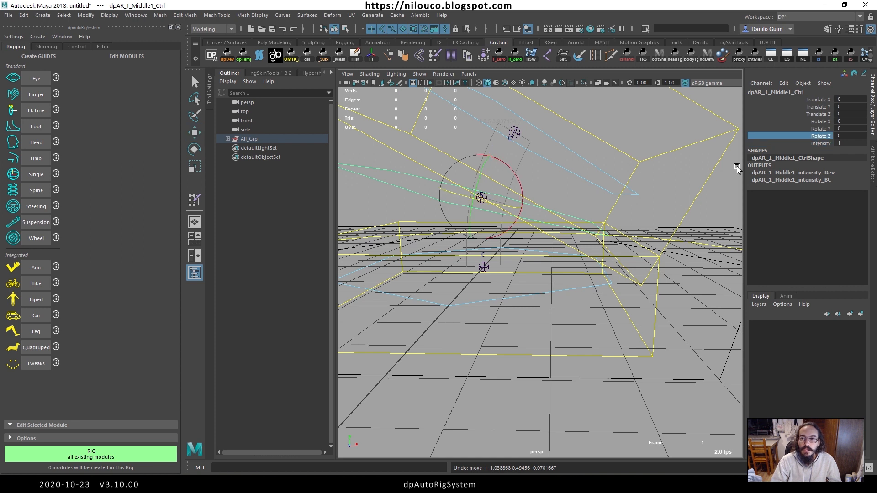
{"action": "left_click", "coordinate": [820, 144]}
{"action": "middle_click_drag", "start_coordinate": [591, 182], "coordinate": [522, 167]}
{"action": "middle_click_drag", "start_coordinate": [521, 180], "coordinate": [499, 197]}
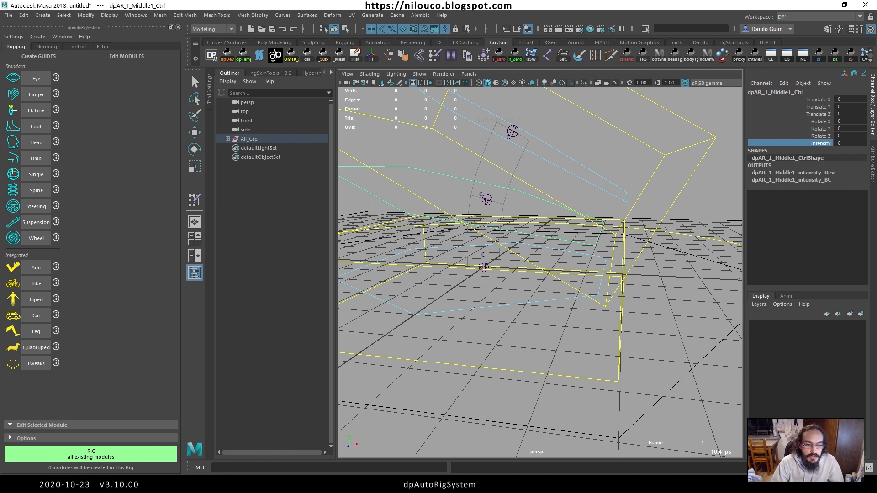
Step: Switch to the Dev_dpAutoRigSystem spreadsheet and review the Log2020 entries from Update log to Keep hierarchy
{"action": "left_click", "coordinate": [91, 485]}
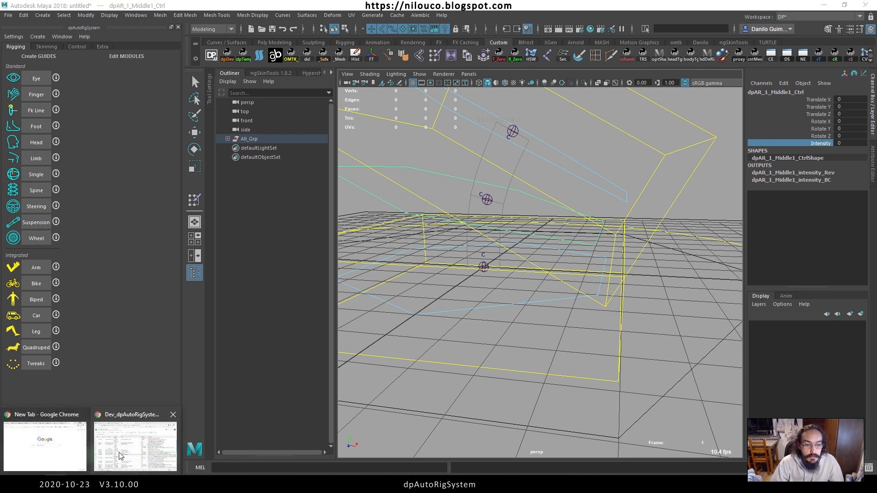
{"action": "left_click", "coordinate": [119, 456]}
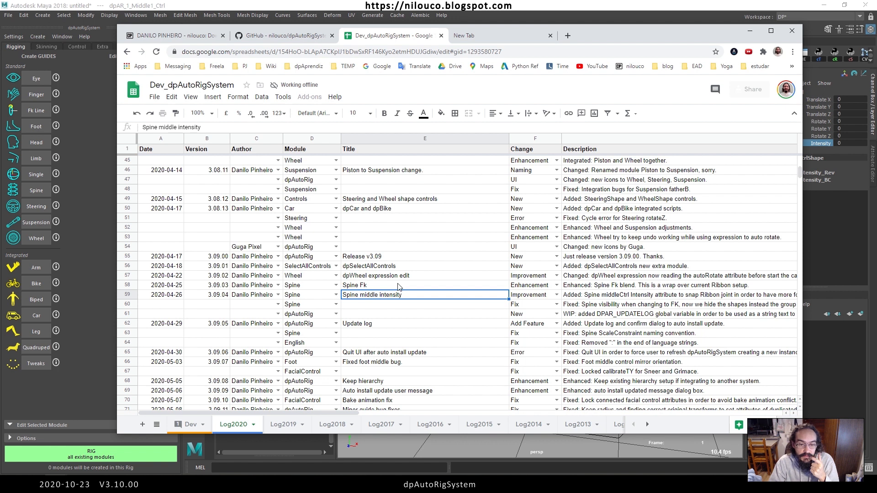
{"action": "left_click", "coordinate": [379, 323]}
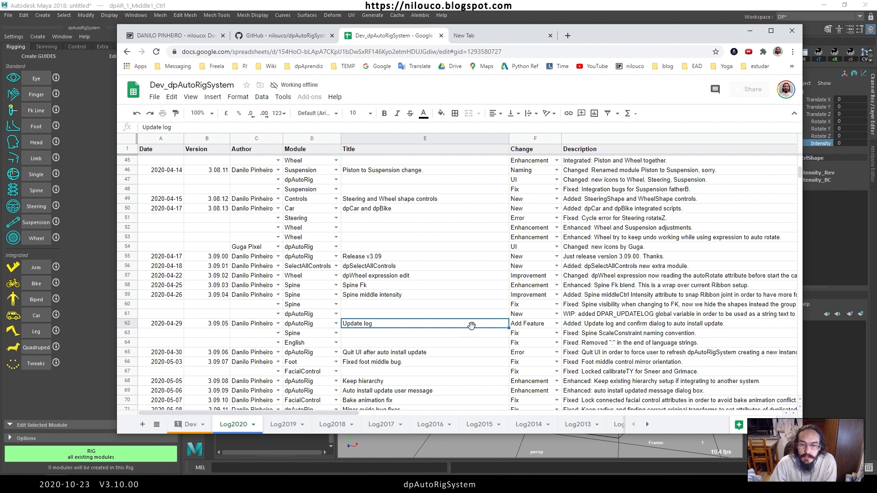
{"action": "scroll", "coordinate": [378, 329], "scroll_direction": "down", "scroll_amount": 3}
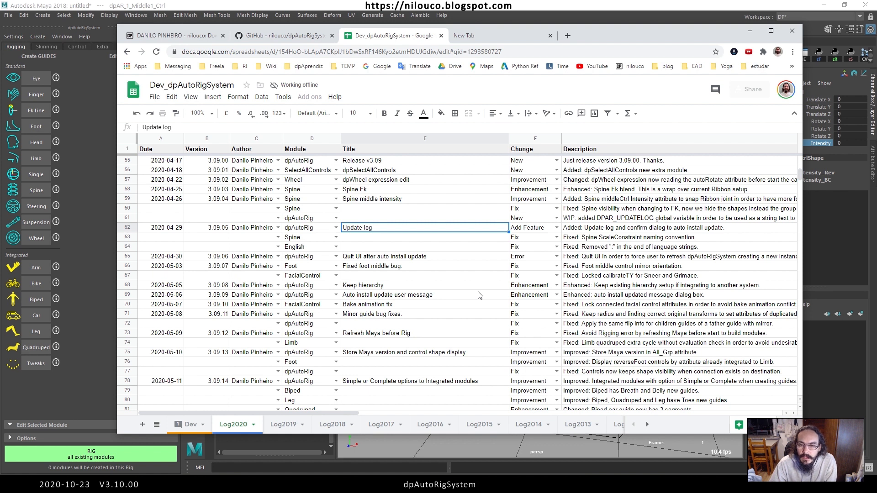
{"action": "left_click", "coordinate": [363, 286]}
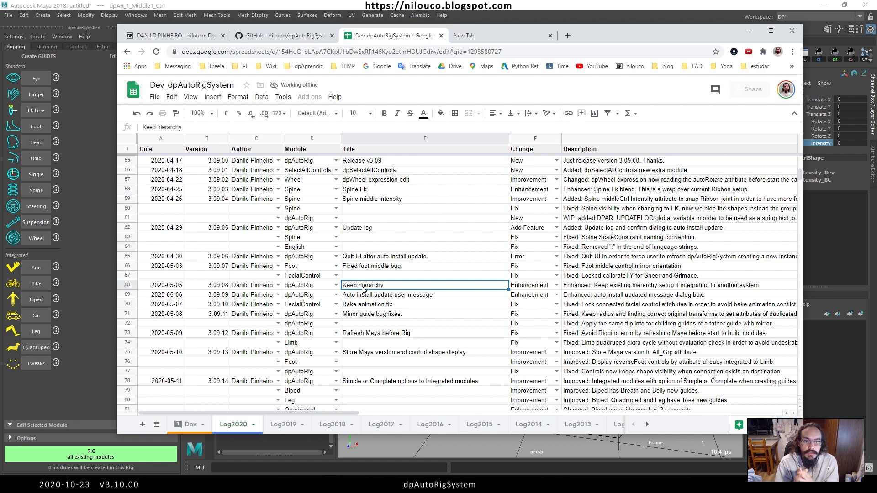
Step: Switch to Maya and start a new scene, discarding the changes to the current one
{"action": "key", "text": "alt+Tab"}
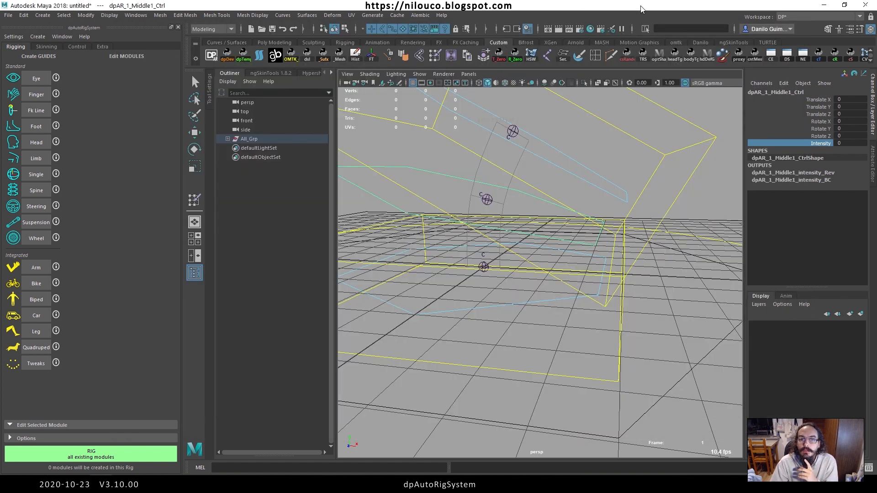
{"action": "left_click", "coordinate": [393, 138]}
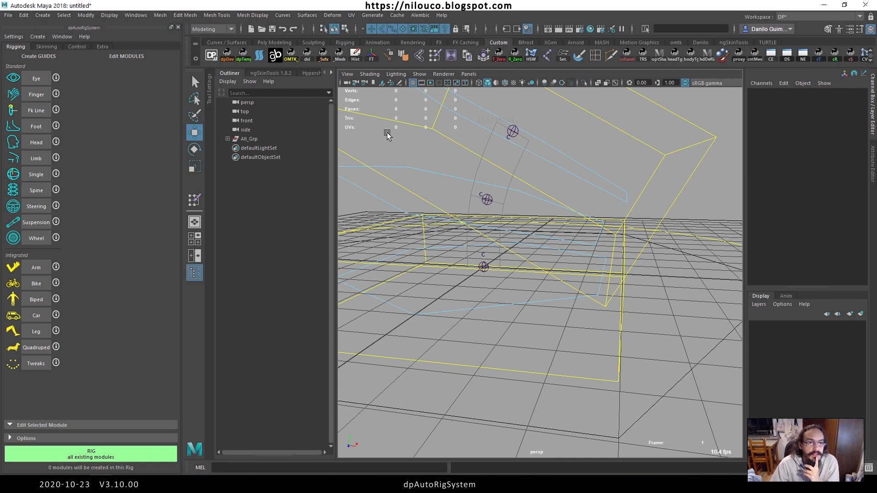
{"action": "left_click", "coordinate": [251, 29]}
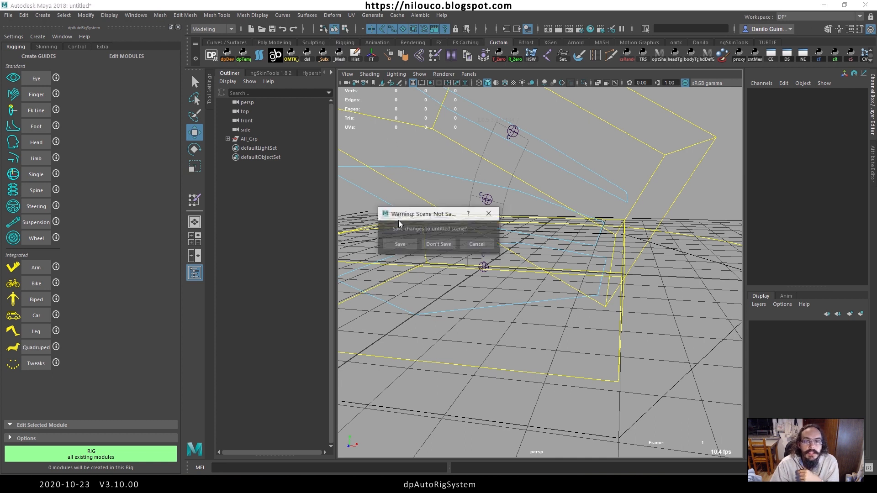
{"action": "left_click", "coordinate": [437, 244]}
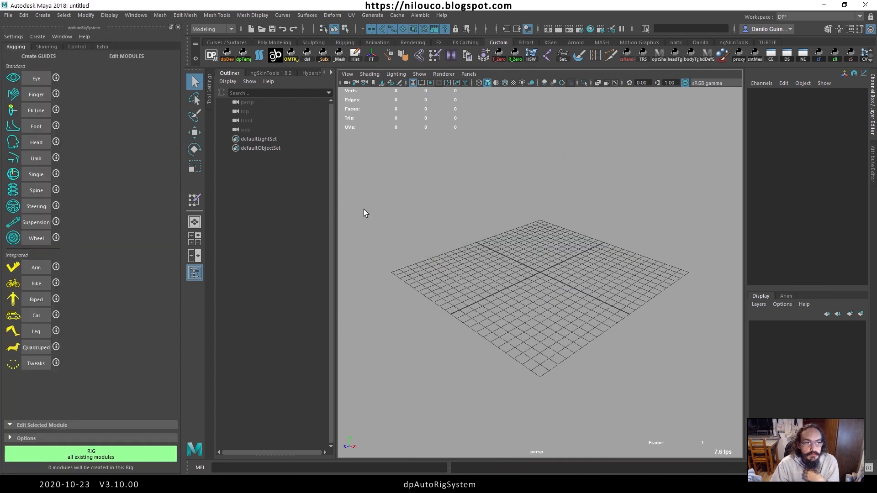
Step: Create Eye, Finger and Fk Line guides, rig all existing modules, and dismiss the rig log
{"action": "left_click", "coordinate": [39, 78]}
{"action": "left_click", "coordinate": [36, 94]}
{"action": "left_click", "coordinate": [36, 110]}
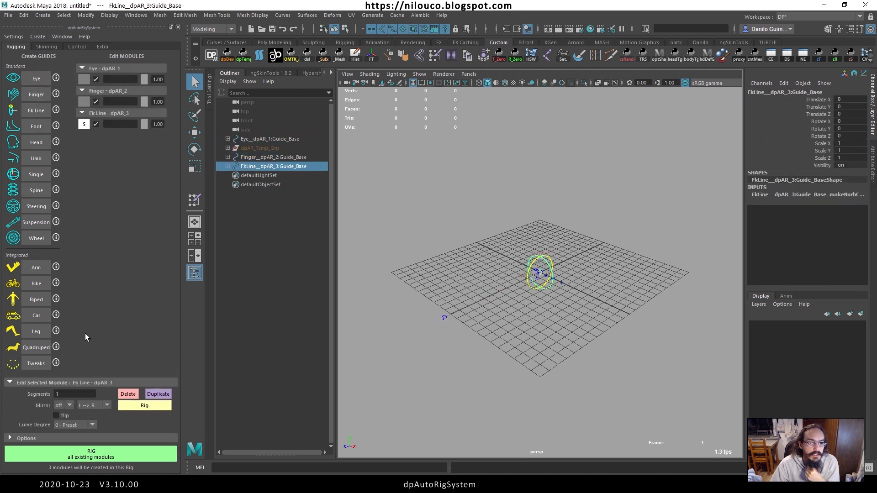
{"action": "left_click", "coordinate": [104, 453]}
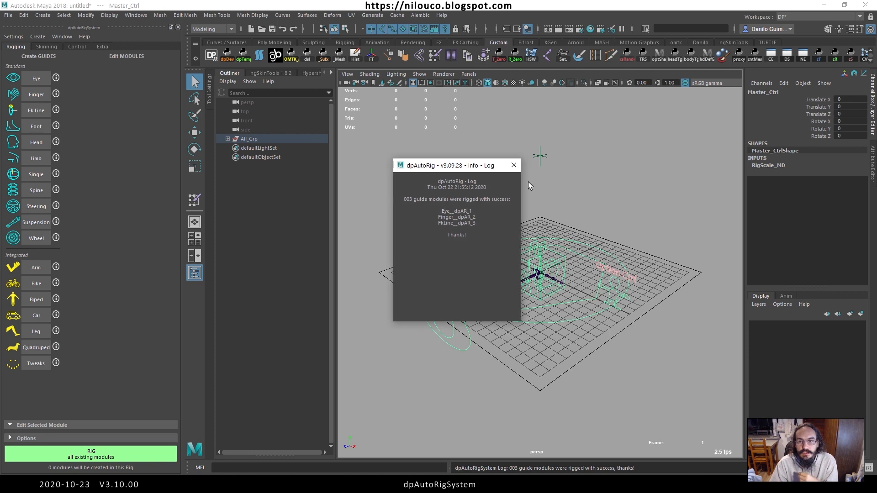
{"action": "left_click", "coordinate": [514, 165]}
Step: Expand and select All_Grp, and examine the module counts and group connections in its Extra Attributes
{"action": "left_click_drag", "start_coordinate": [496, 276], "coordinate": [530, 270], "text": "alt"}
{"action": "scroll", "coordinate": [526, 258], "scroll_direction": "up", "scroll_amount": 5}
{"action": "left_click", "coordinate": [228, 139]}
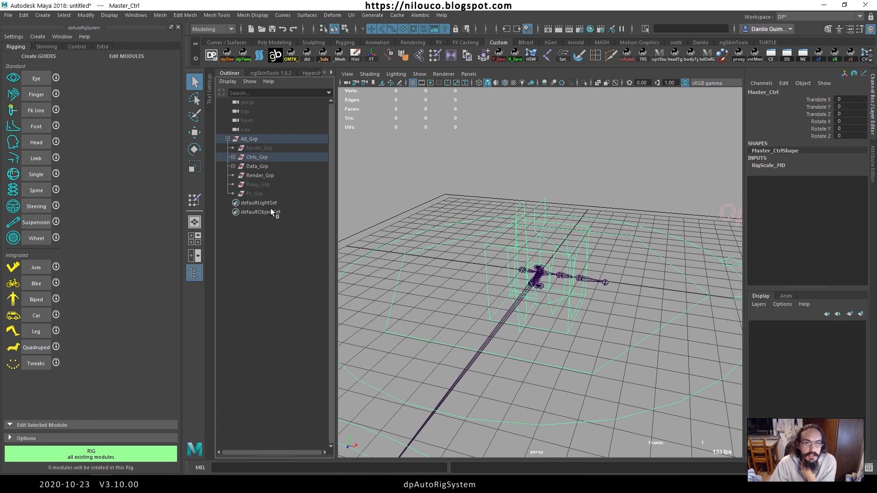
{"action": "left_click", "coordinate": [255, 139]}
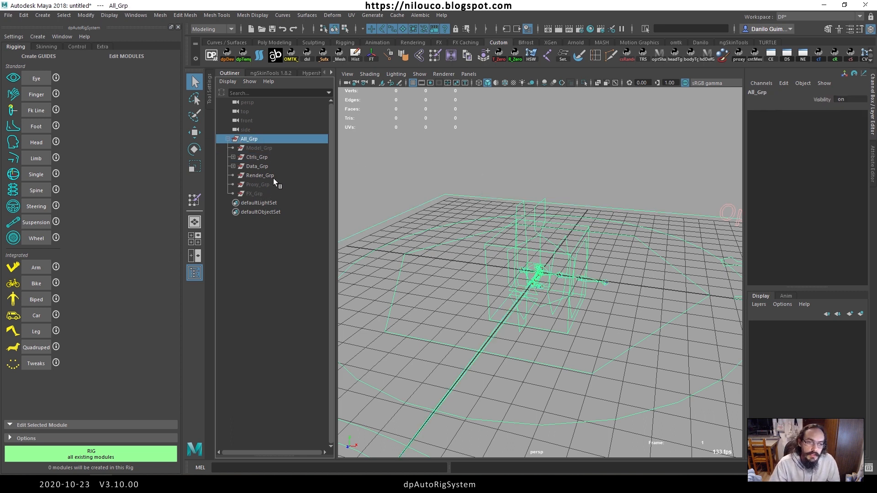
{"action": "key", "text": "ctrl+a"}
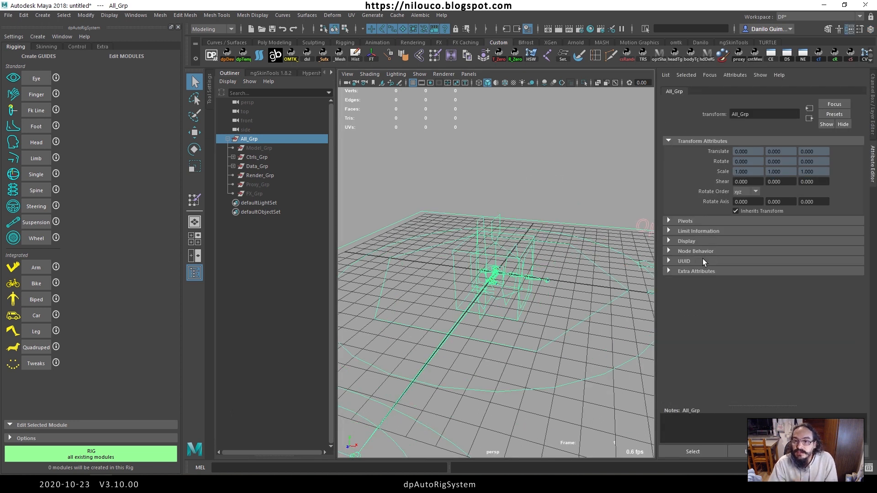
{"action": "left_click", "coordinate": [696, 271]}
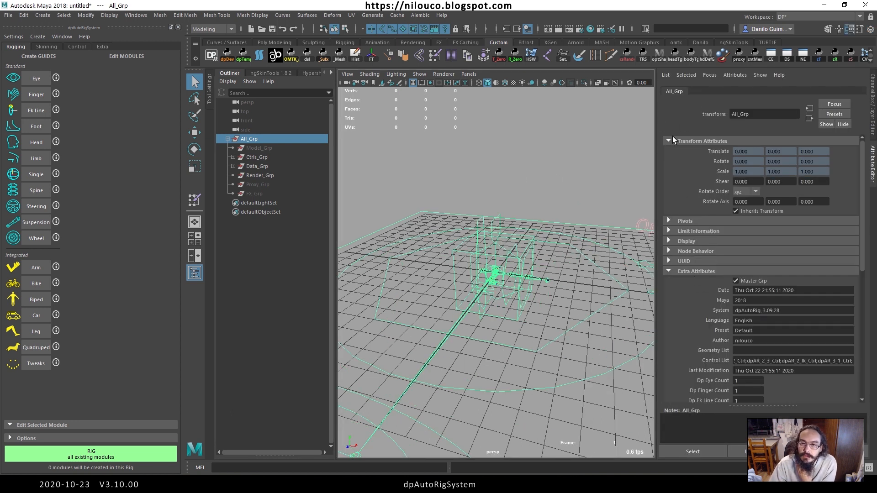
{"action": "scroll", "coordinate": [698, 345], "scroll_direction": "down", "scroll_amount": 5}
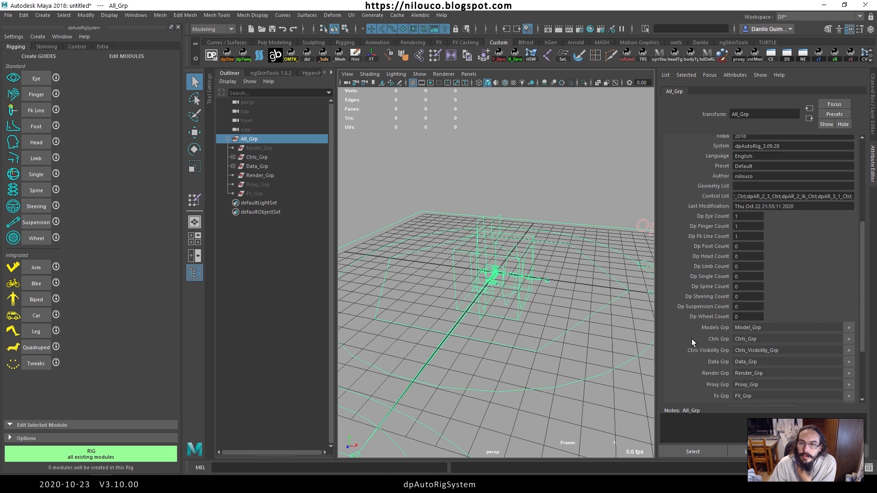
{"action": "scroll", "coordinate": [701, 264], "scroll_direction": "down", "scroll_amount": 3}
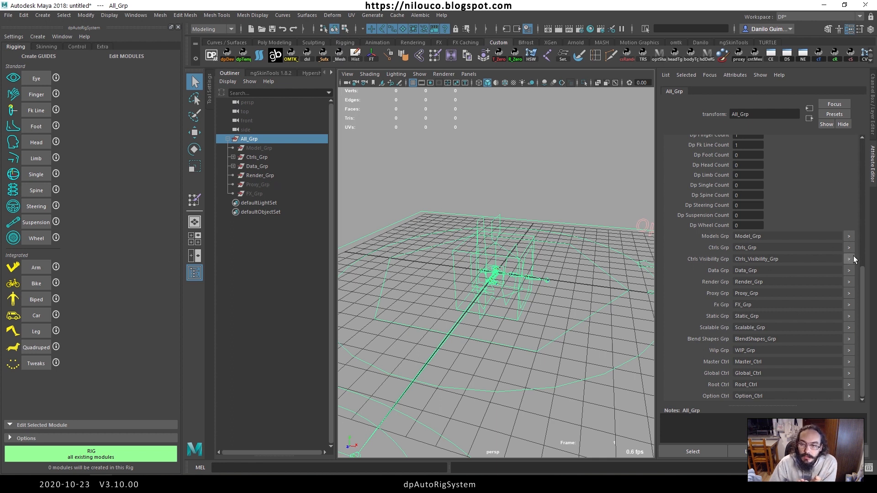
Step: Rename the Data_Grp group under All_Grp as Data_Test_Grp
{"action": "double_click", "coordinate": [251, 168]}
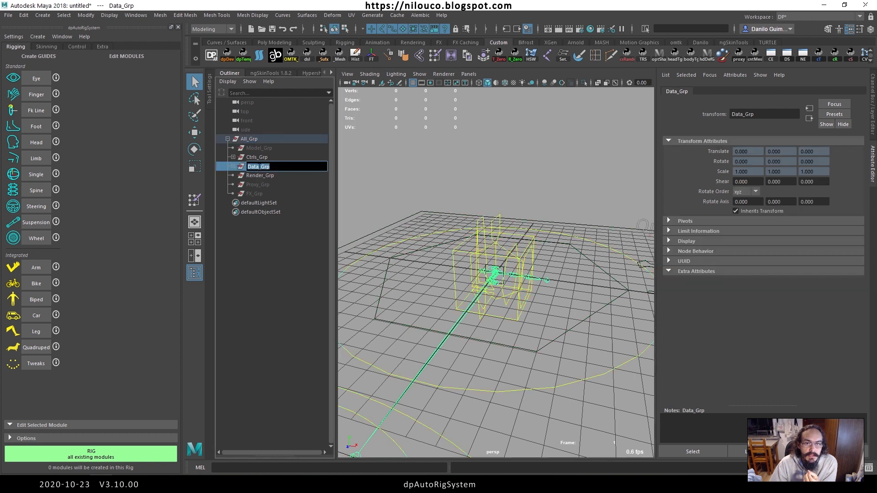
{"action": "left_click", "coordinate": [255, 167]}
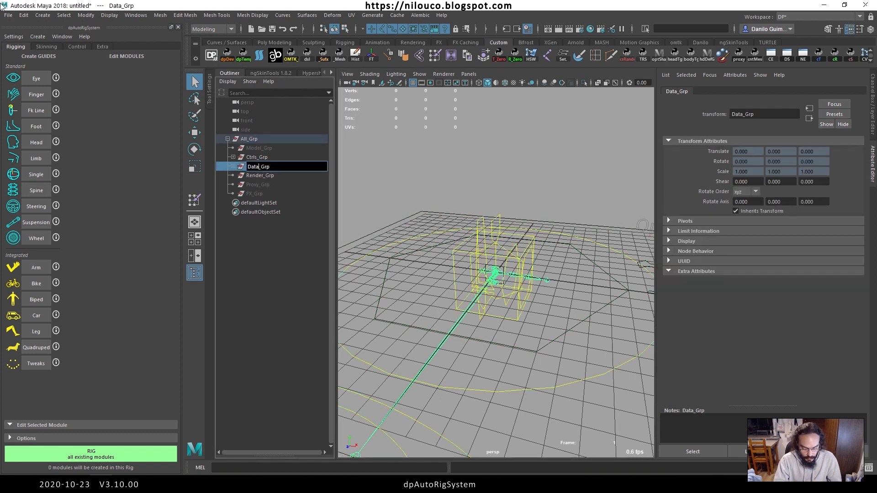
{"action": "type", "text": "_Test"}
{"action": "key", "text": "Return"}
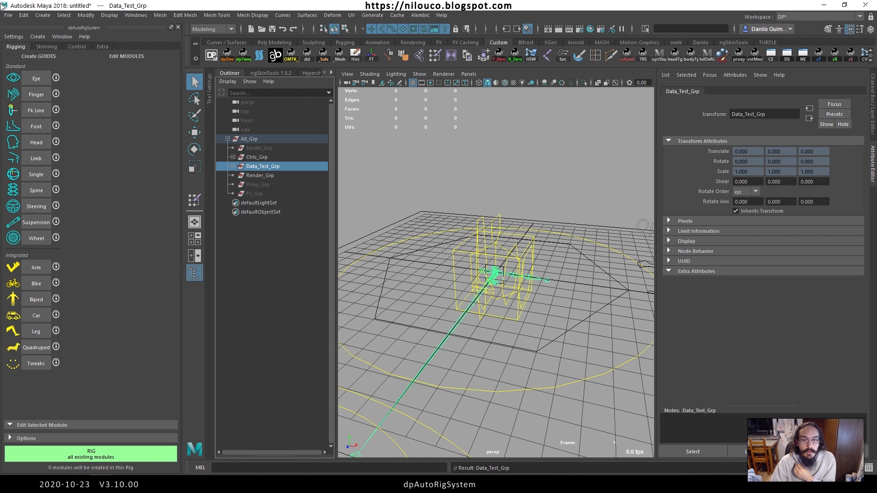
Step: Select All_Grp, examine the Data Grp connection in its Extra Attributes, inspect the connected group, and clear the selection
{"action": "left_click", "coordinate": [242, 138]}
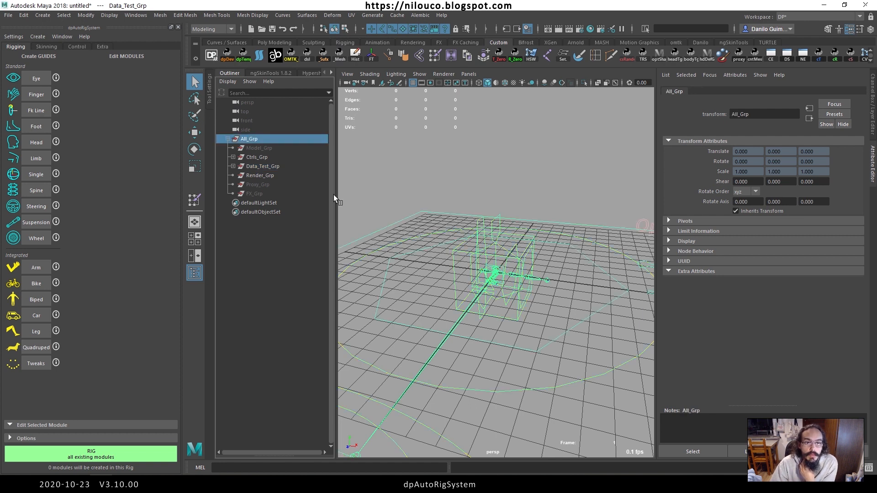
{"action": "scroll", "coordinate": [735, 246], "scroll_direction": "down", "scroll_amount": 10}
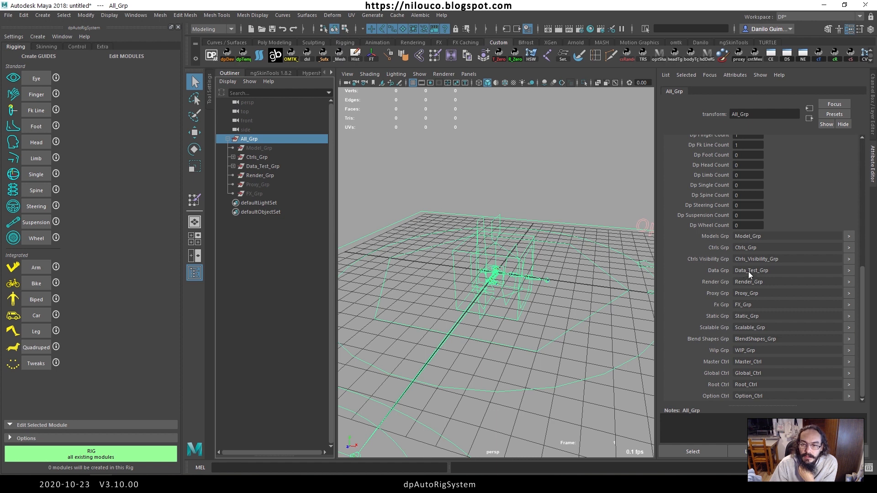
{"action": "left_click", "coordinate": [848, 271]}
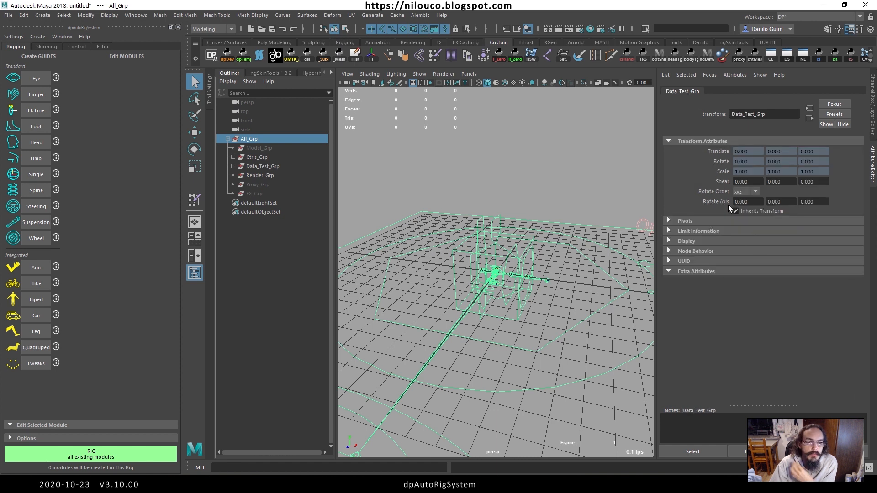
{"action": "left_click", "coordinate": [537, 200]}
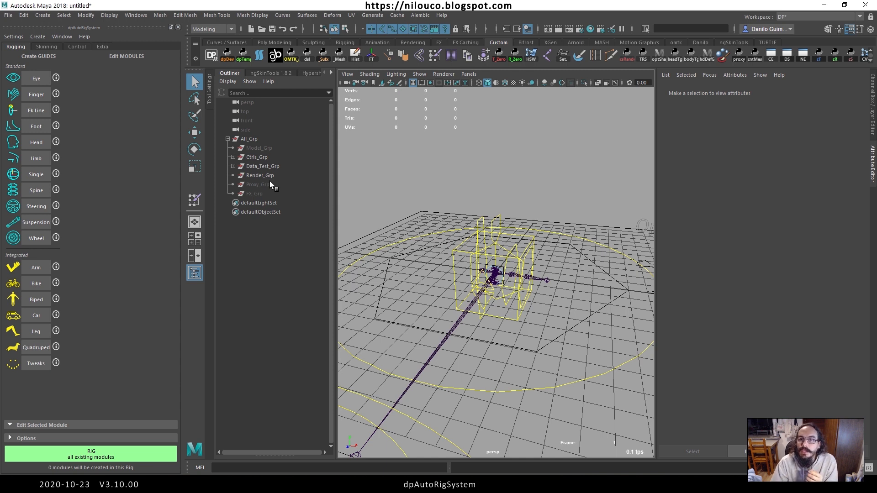
Step: Undo the rename of the Data_Test_Grp group and bring the roof script into view
{"action": "left_click", "coordinate": [870, 61]}
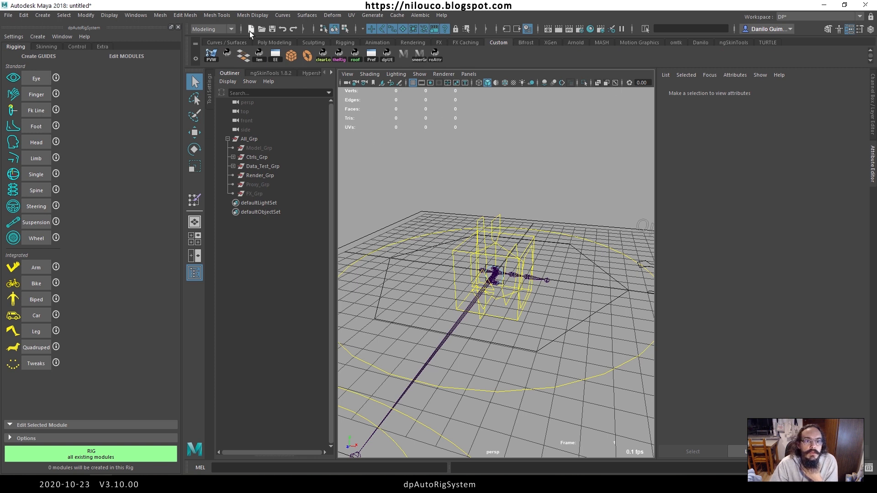
{"action": "key", "text": "ctrl+z"}
{"action": "key", "text": "ctrl+z"}
{"action": "key", "text": "ctrl+z"}
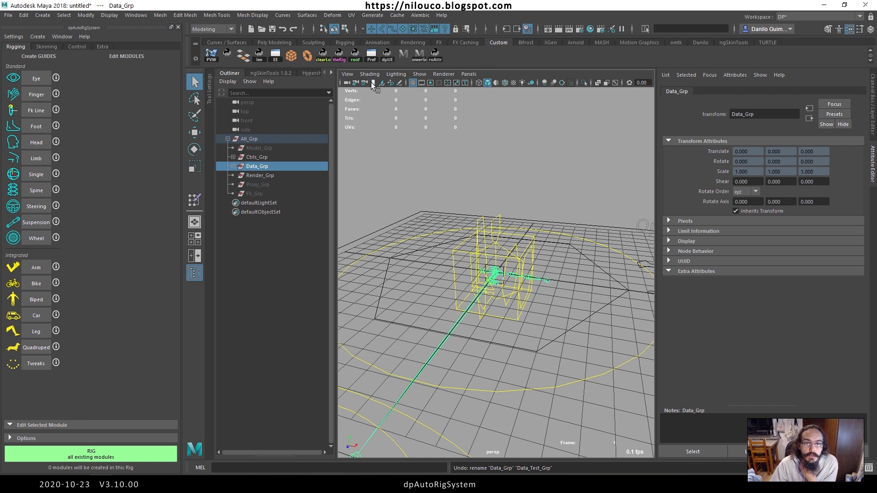
Step: Run the roof hierarchy script on the rig with the character name charName
{"action": "left_click", "coordinate": [356, 61]}
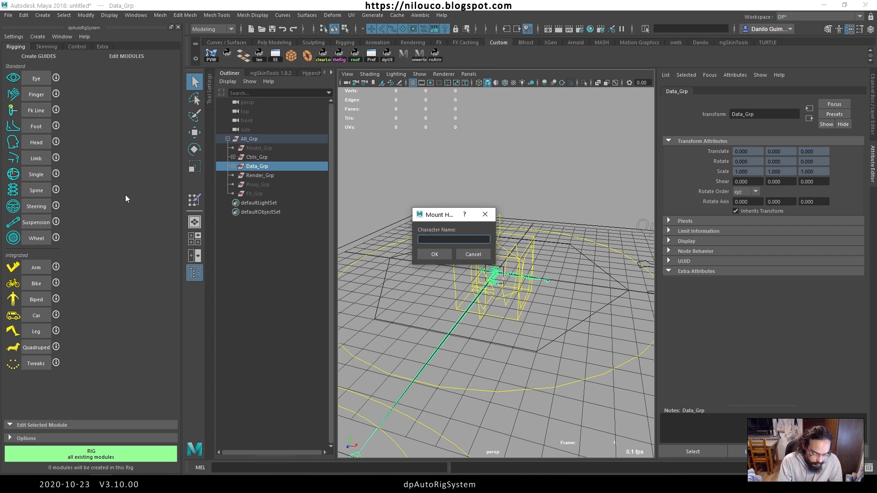
{"action": "type", "text": "cha"}
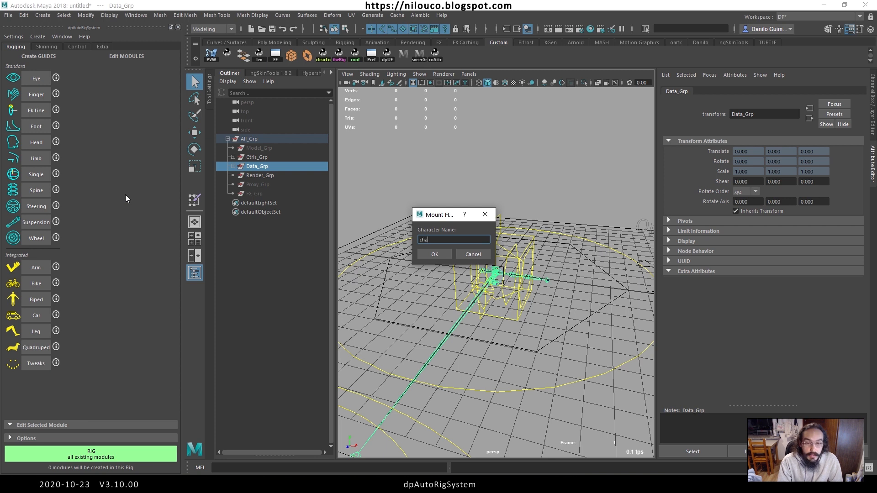
{"action": "type", "text": "rName"}
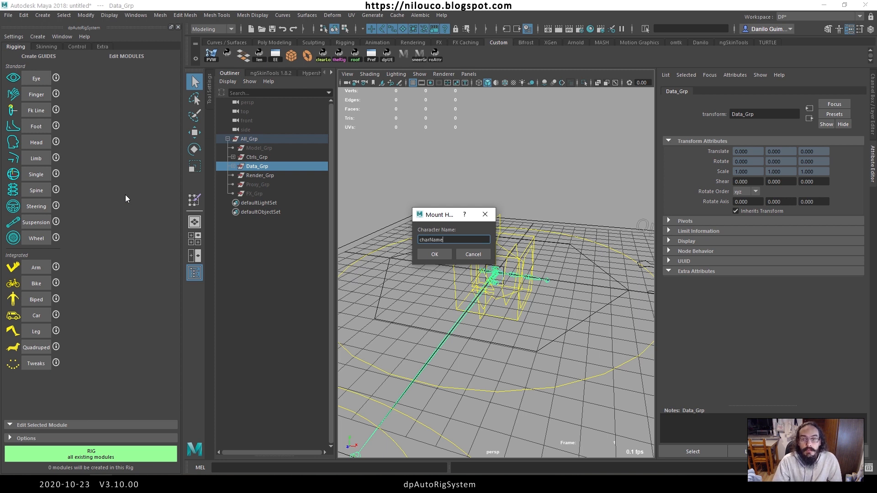
{"action": "left_click", "coordinate": [435, 254]}
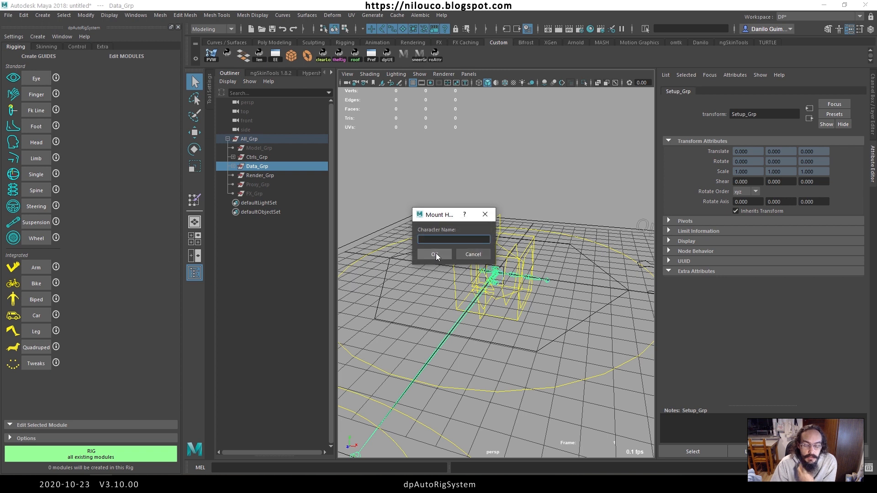
Step: Expand CHARNAME, data_grp and Rigging_Grp, and examine the group connections in Rigging_Grp's Extra Attributes
{"action": "left_click", "coordinate": [227, 139]}
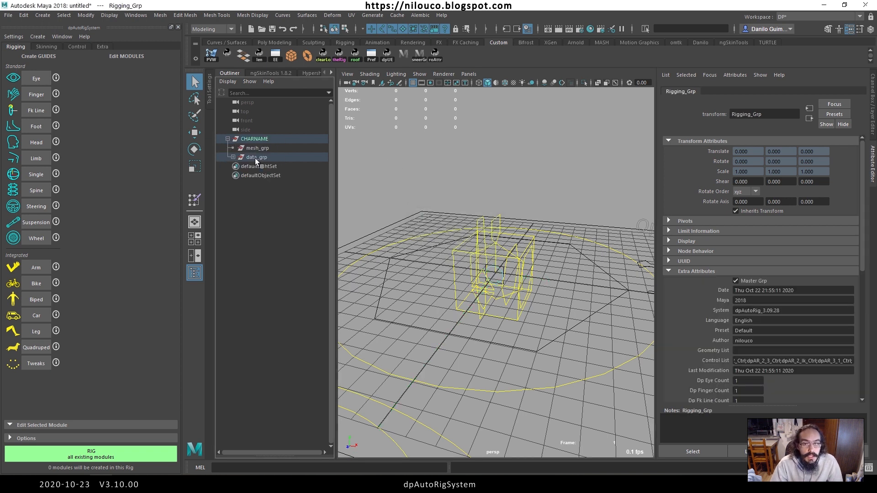
{"action": "left_click", "coordinate": [233, 157]}
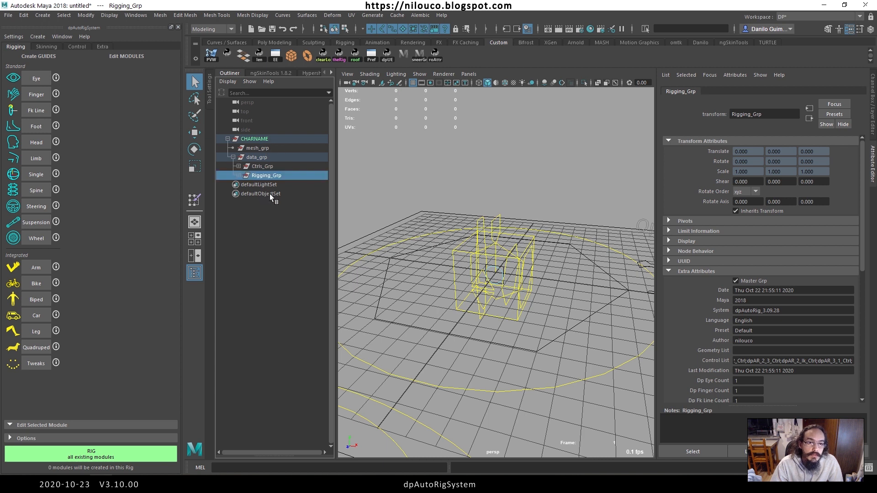
{"action": "left_click", "coordinate": [239, 176]}
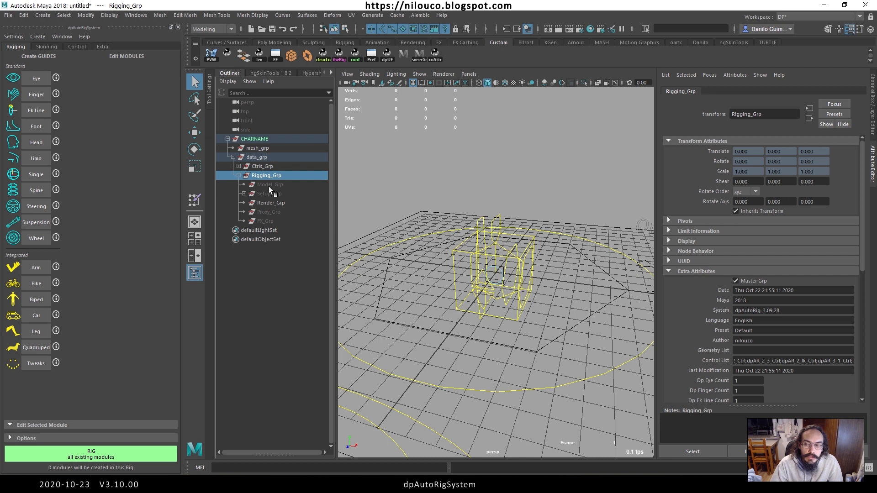
{"action": "scroll", "coordinate": [784, 264], "scroll_direction": "down", "scroll_amount": 10}
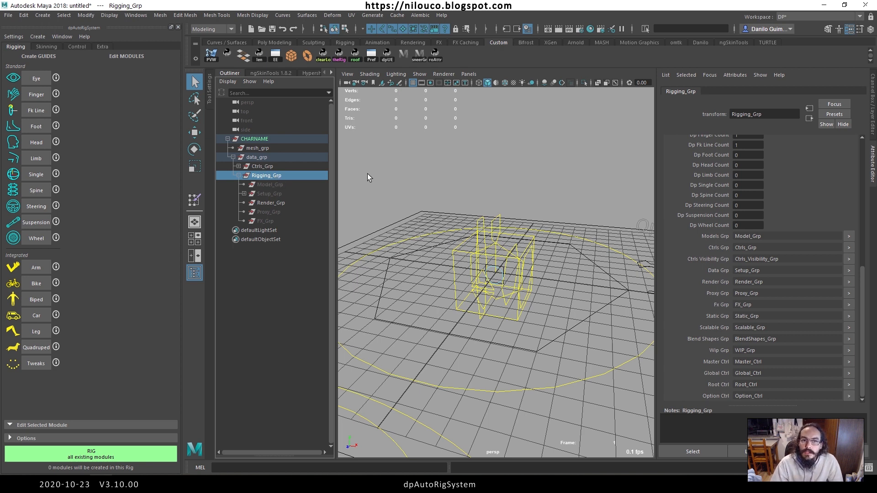
Step: View the Python command behind the roof script in the Shelf Editor, and close the editor
{"action": "right_click", "coordinate": [355, 57]}
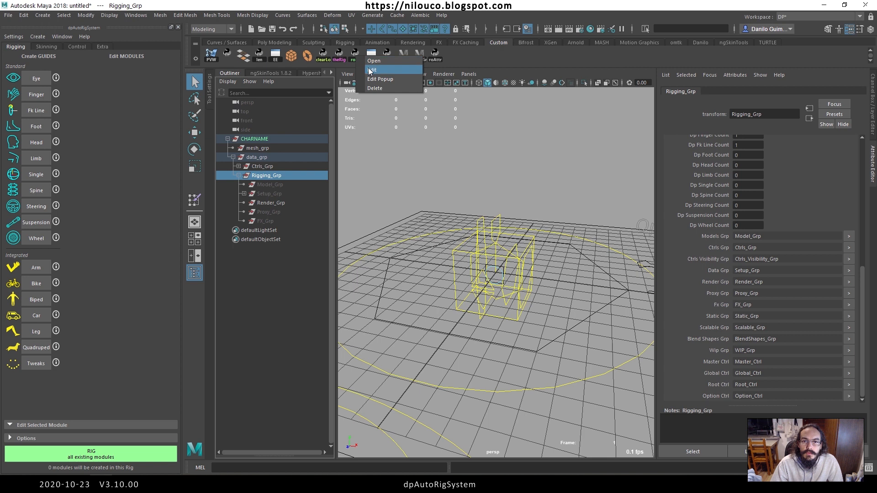
{"action": "left_click", "coordinate": [370, 70]}
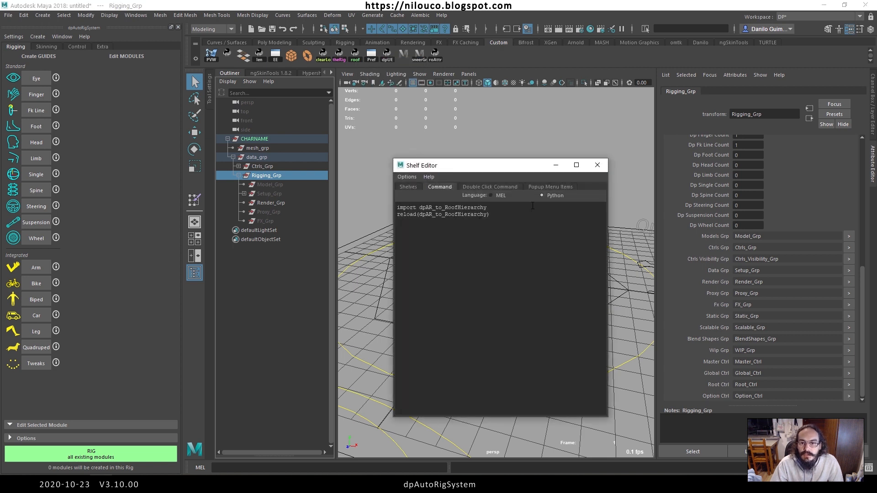
{"action": "left_click", "coordinate": [597, 166]}
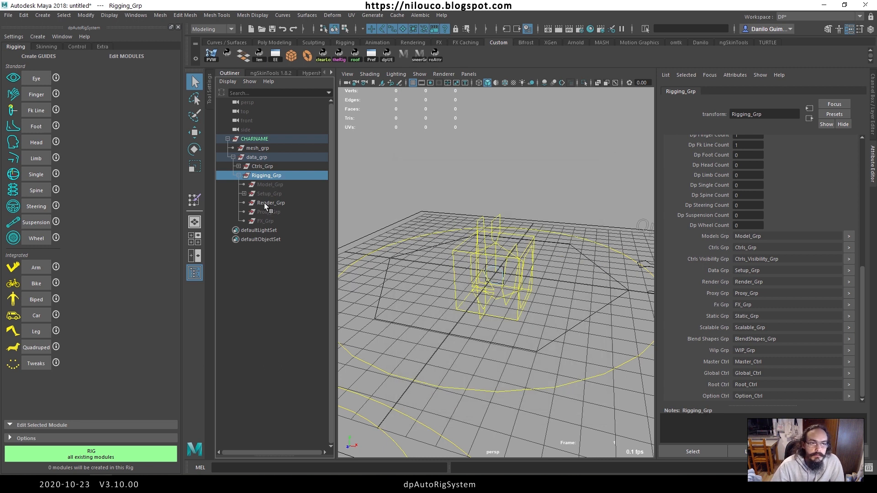
Step: Add an Fk Line guide and rig all existing modules, dismiss the log, and expand Setup_Grp under Rigging_Grp
{"action": "left_click", "coordinate": [37, 109]}
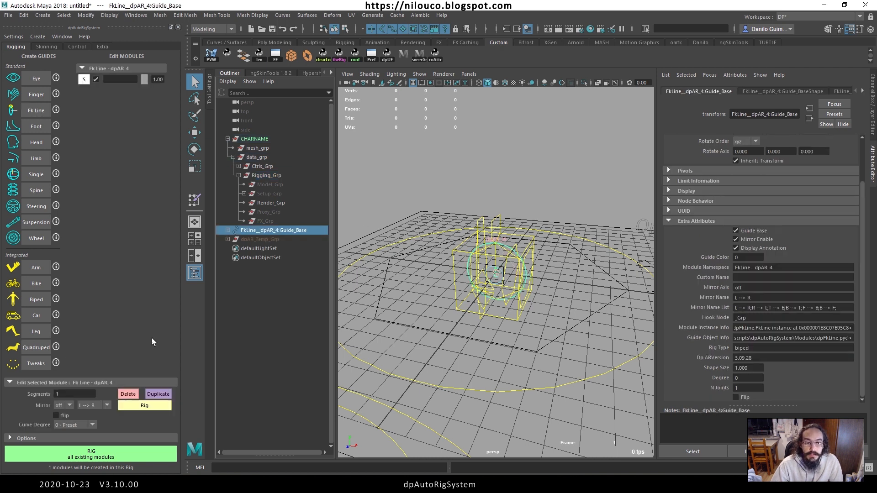
{"action": "left_click", "coordinate": [91, 454]}
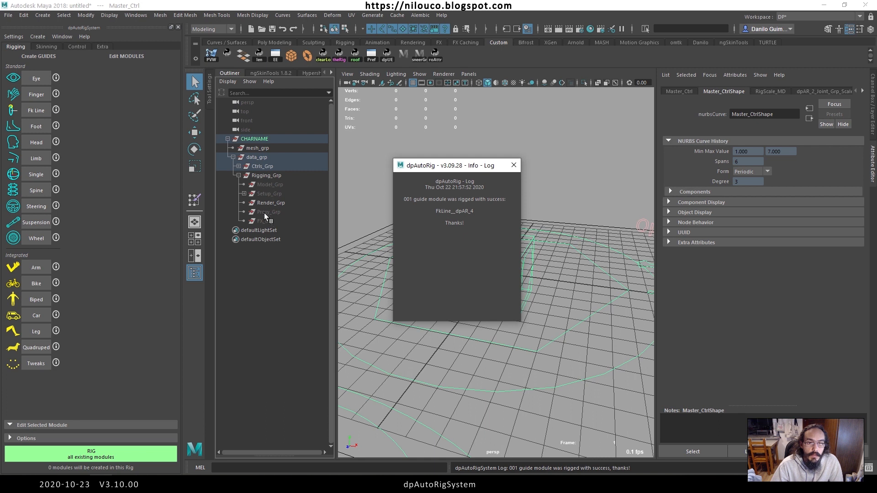
{"action": "left_click", "coordinate": [519, 164]}
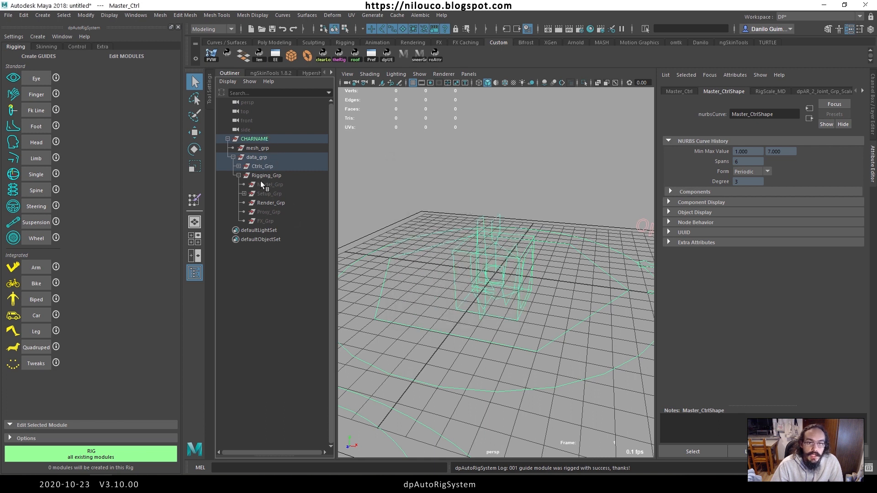
{"action": "left_click", "coordinate": [244, 194]}
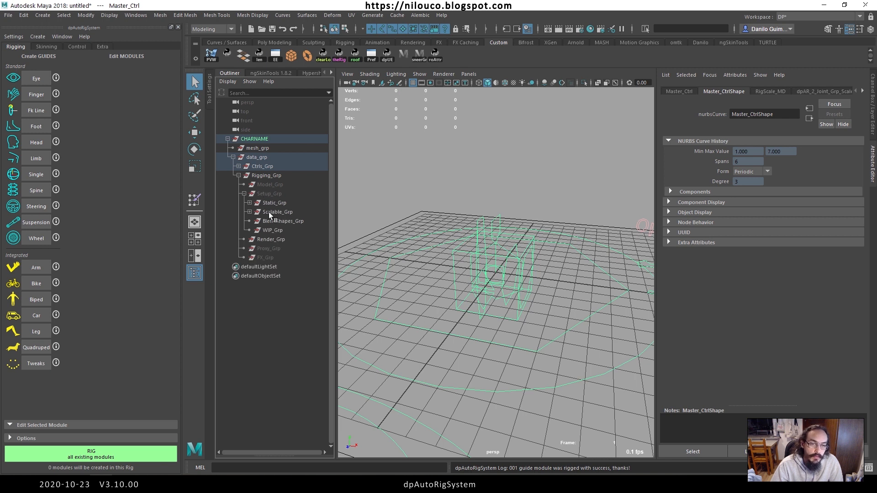
Step: Start a new scene, discarding the current changes, and switch to the Dev_dpAutoRigSystem change log in Google Sheets
{"action": "left_click", "coordinate": [251, 29]}
{"action": "left_click", "coordinate": [432, 245]}
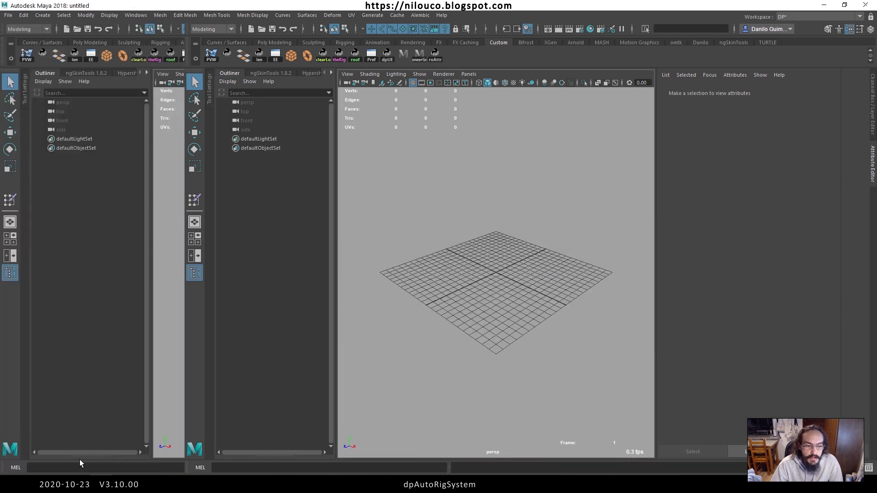
{"action": "left_click", "coordinate": [91, 484]}
{"action": "left_click", "coordinate": [101, 456]}
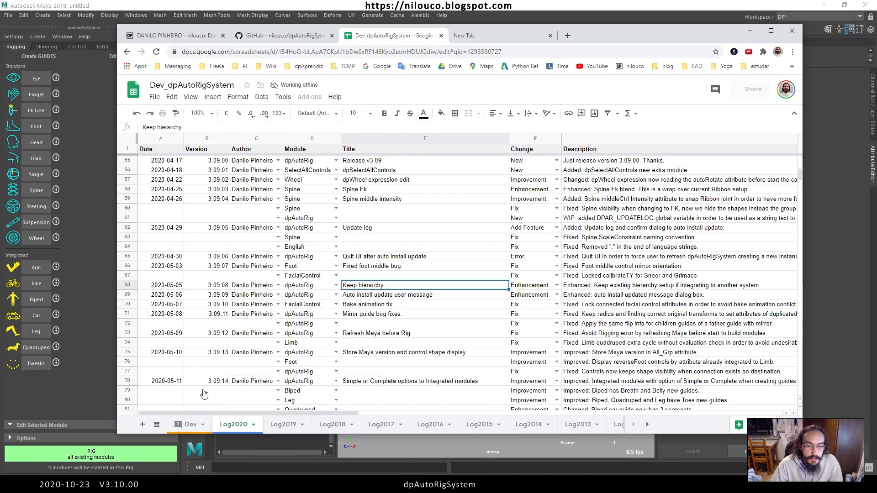
Step: Review the Log2020 entries from Auto install update user message to Simple or Complete options to Integrated modules
{"action": "left_click", "coordinate": [377, 296]}
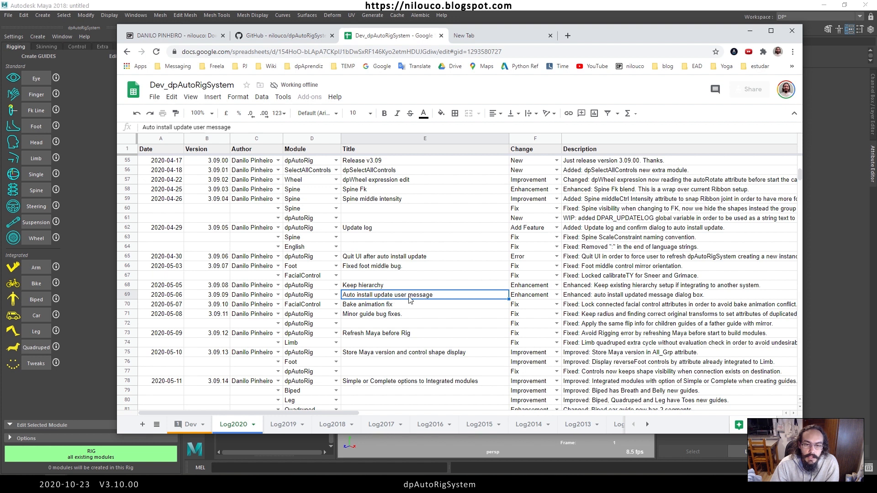
{"action": "left_click", "coordinate": [377, 308]}
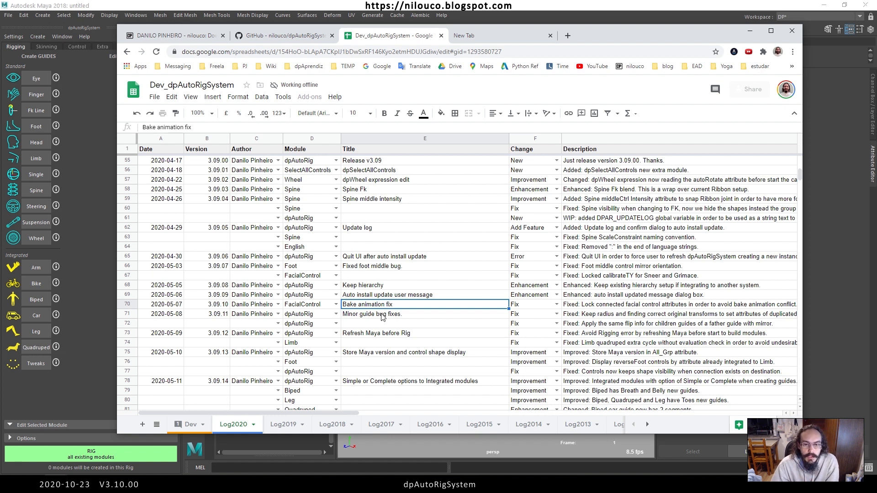
{"action": "left_click", "coordinate": [378, 315]}
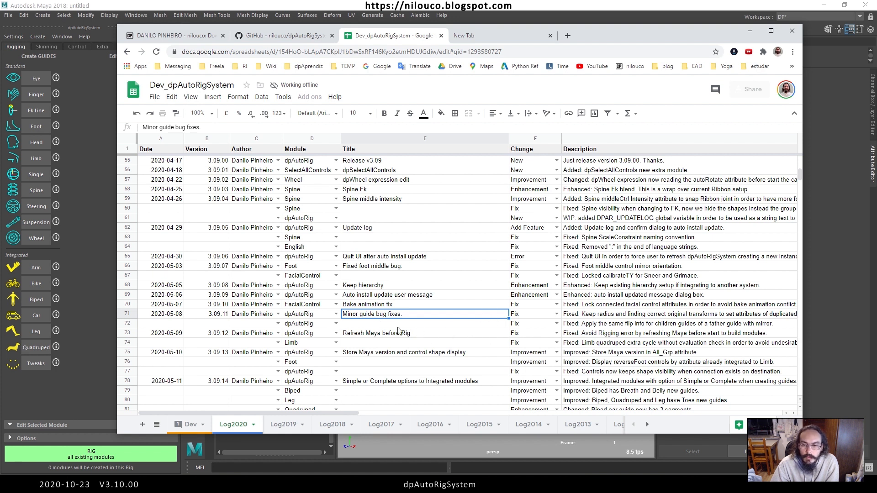
{"action": "left_click", "coordinate": [374, 335]}
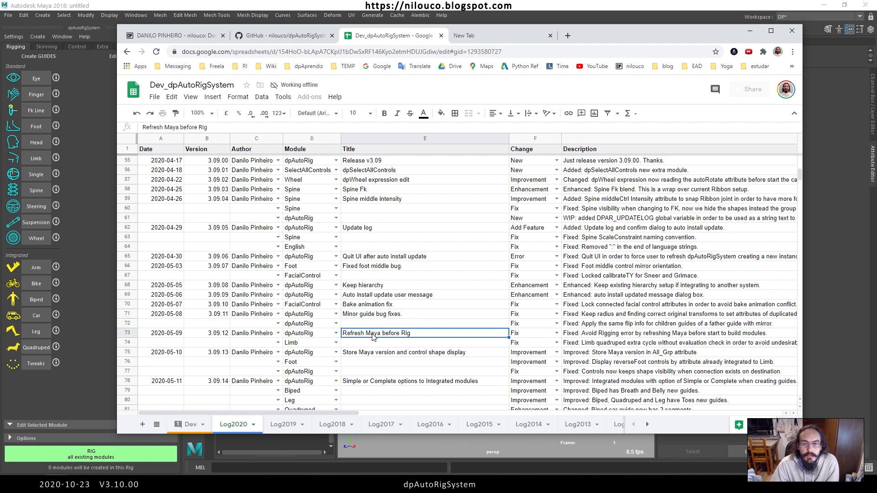
{"action": "scroll", "coordinate": [374, 337], "scroll_direction": "down", "scroll_amount": 2}
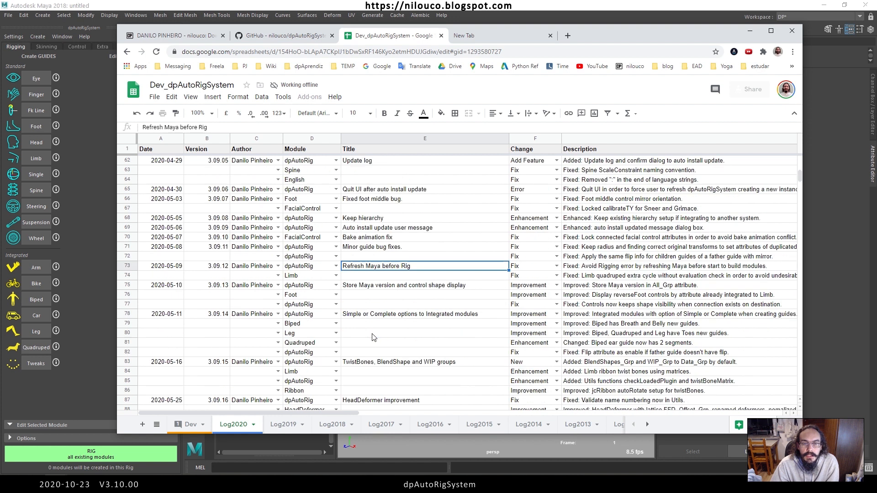
{"action": "left_click", "coordinate": [380, 286]}
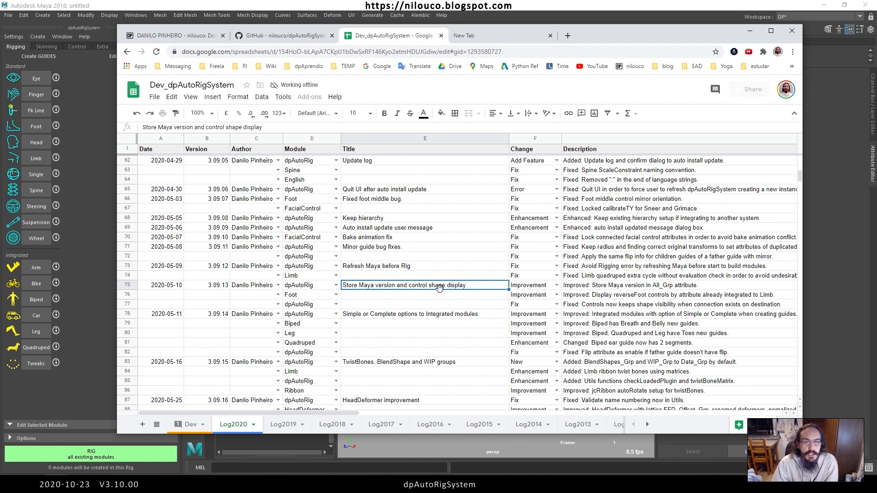
{"action": "scroll", "coordinate": [437, 295], "scroll_direction": "down", "scroll_amount": 1}
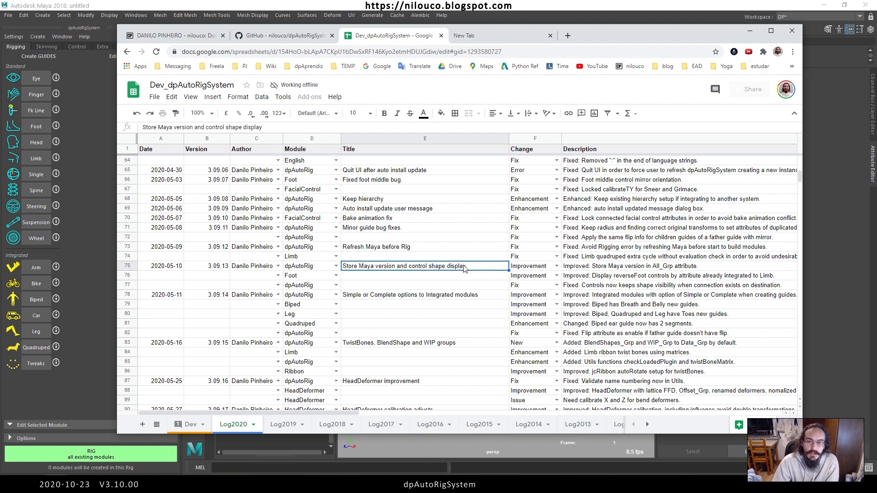
{"action": "left_click", "coordinate": [377, 298]}
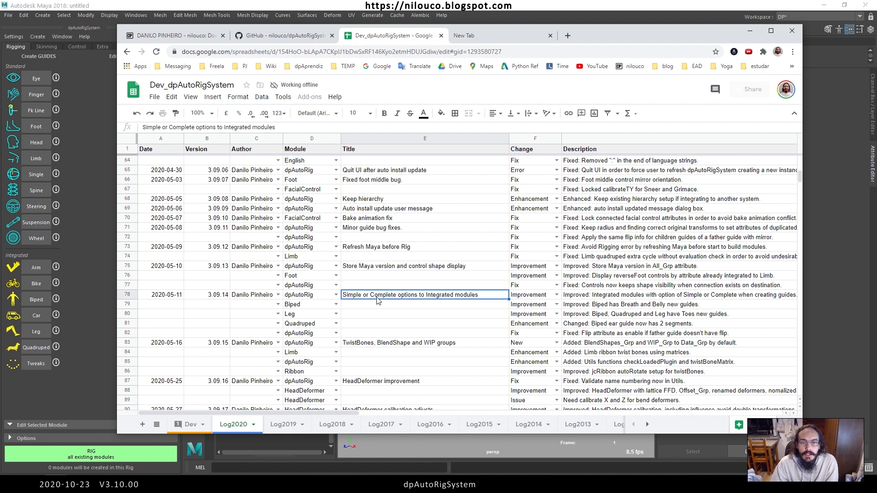
{"action": "scroll", "coordinate": [378, 299], "scroll_direction": "down", "scroll_amount": 2}
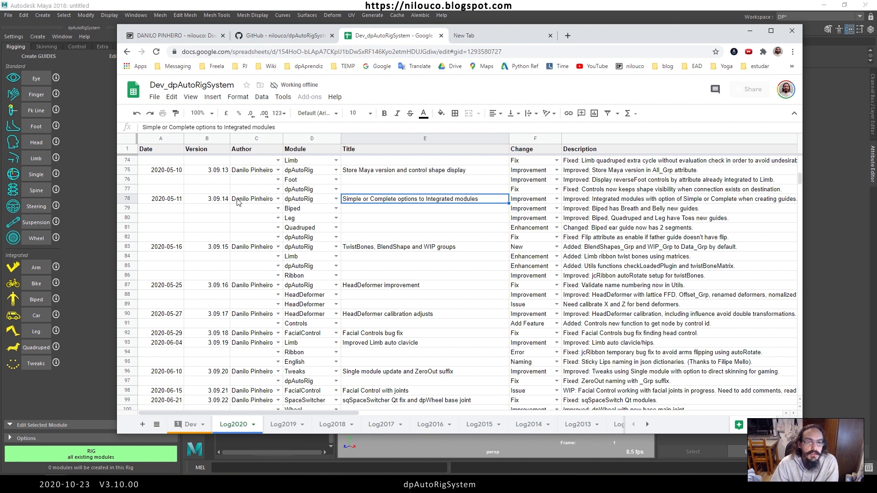
Step: Switch to Maya, view the Simple and Complete choices for creating Biped guides, and close the dialog
{"action": "left_click", "coordinate": [105, 166]}
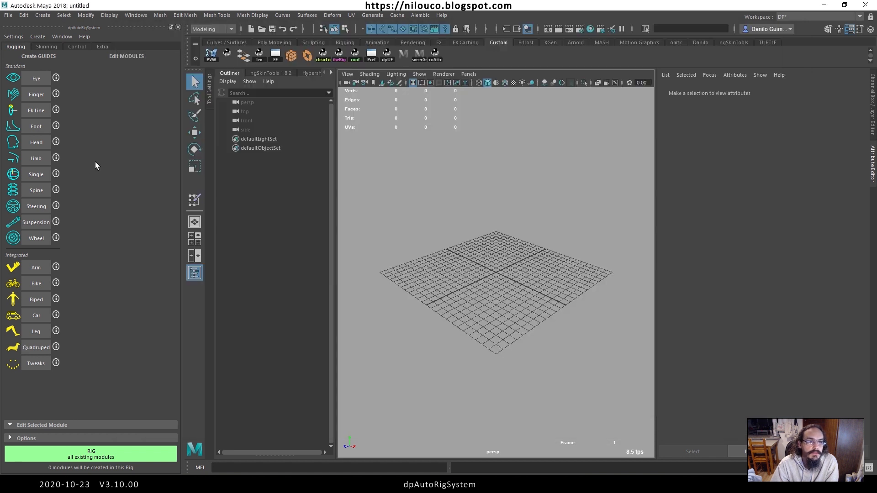
{"action": "left_click", "coordinate": [36, 299]}
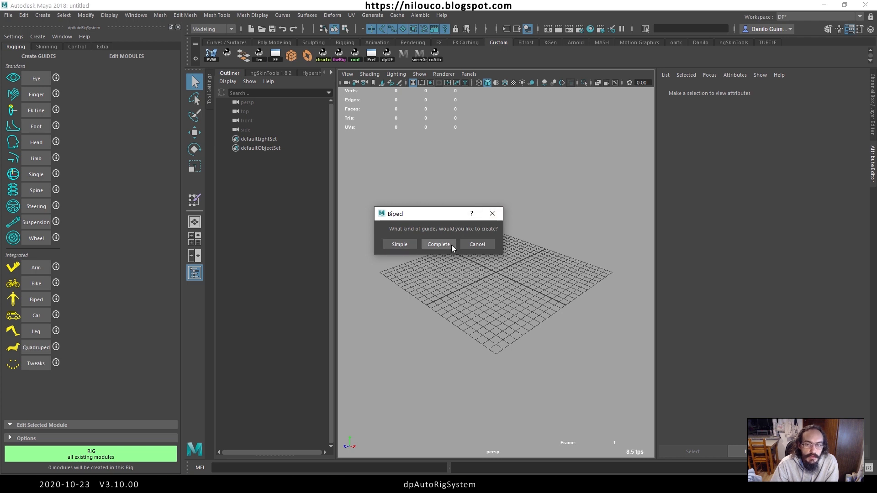
{"action": "left_click", "coordinate": [475, 244]}
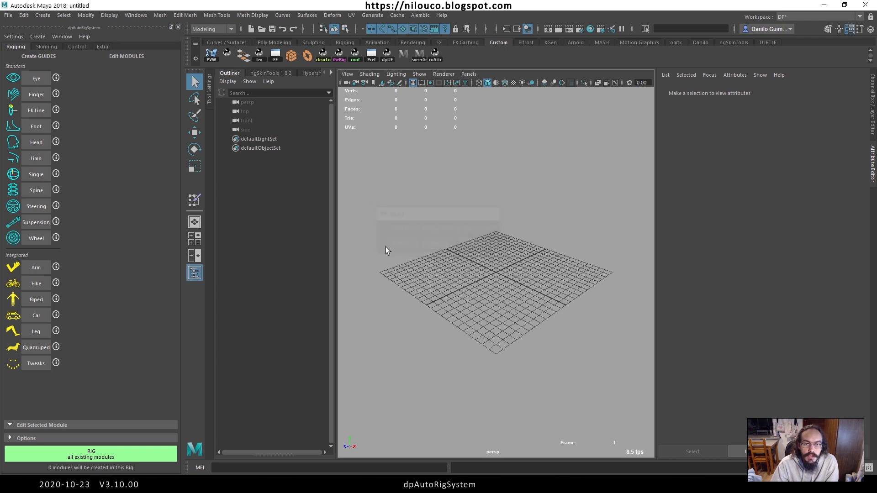
Step: Create the Simple version of the Car guides, and start a new scene without saving them
{"action": "left_click", "coordinate": [39, 315]}
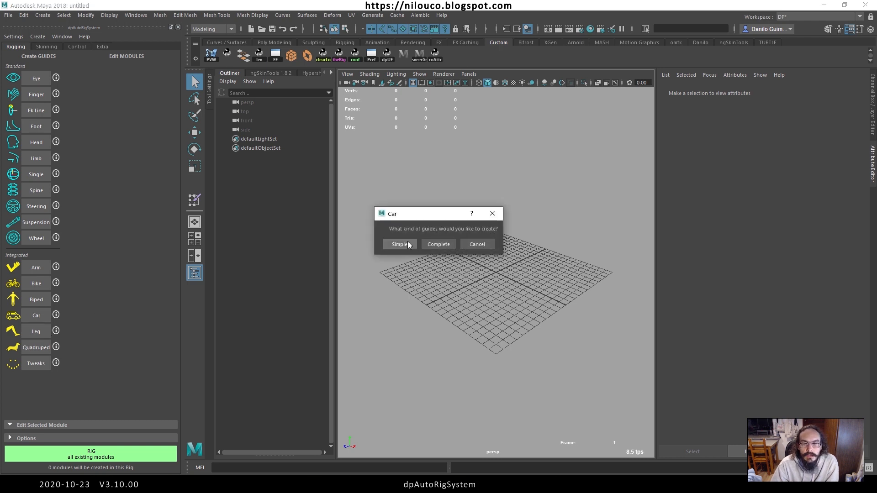
{"action": "left_click", "coordinate": [406, 244]}
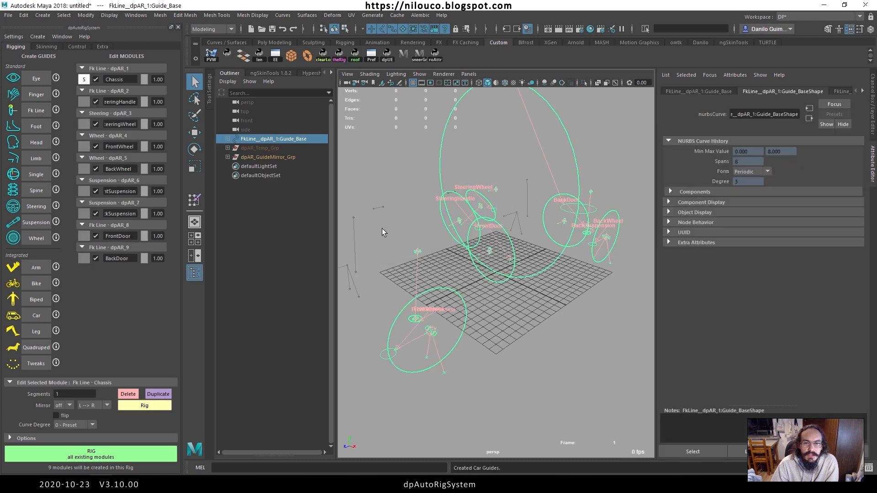
{"action": "left_click", "coordinate": [251, 29]}
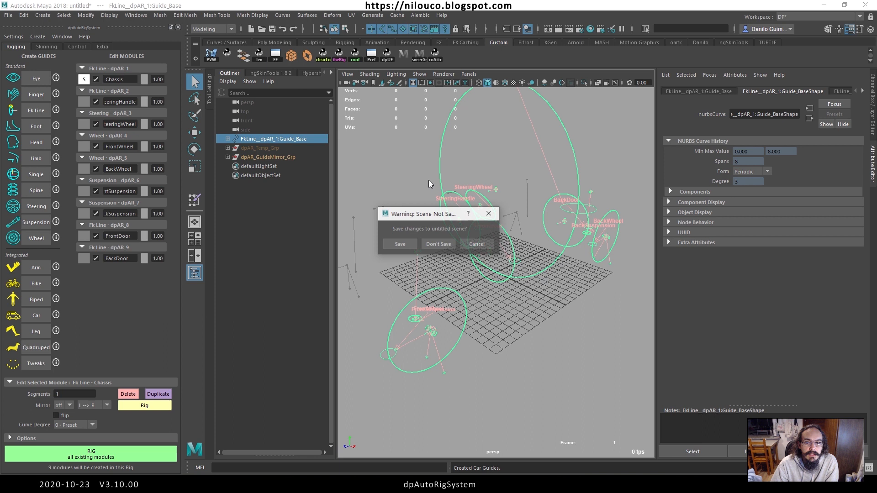
{"action": "left_click", "coordinate": [443, 246]}
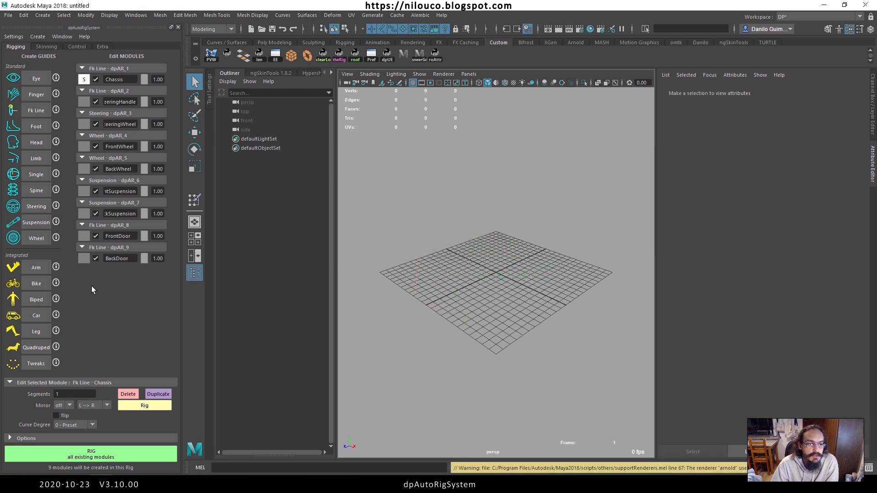
Step: Create the Complete version of the Car guides in the empty scene
{"action": "left_click", "coordinate": [37, 316]}
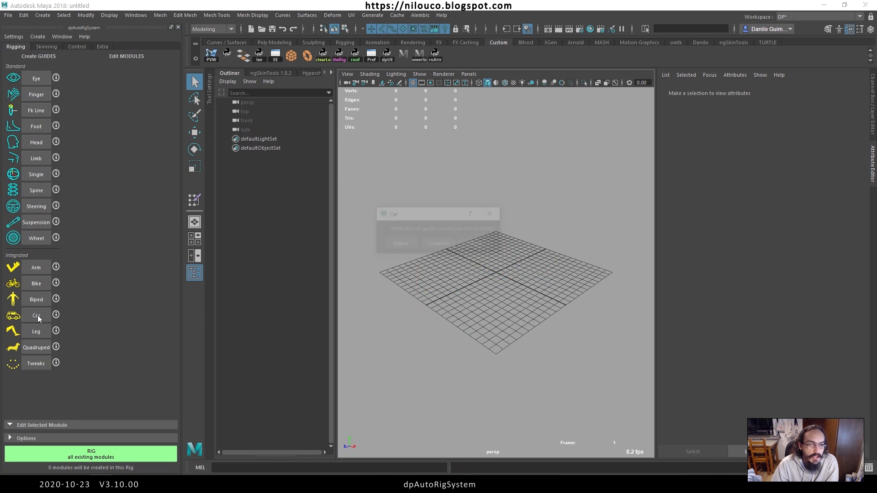
{"action": "left_click", "coordinate": [449, 246]}
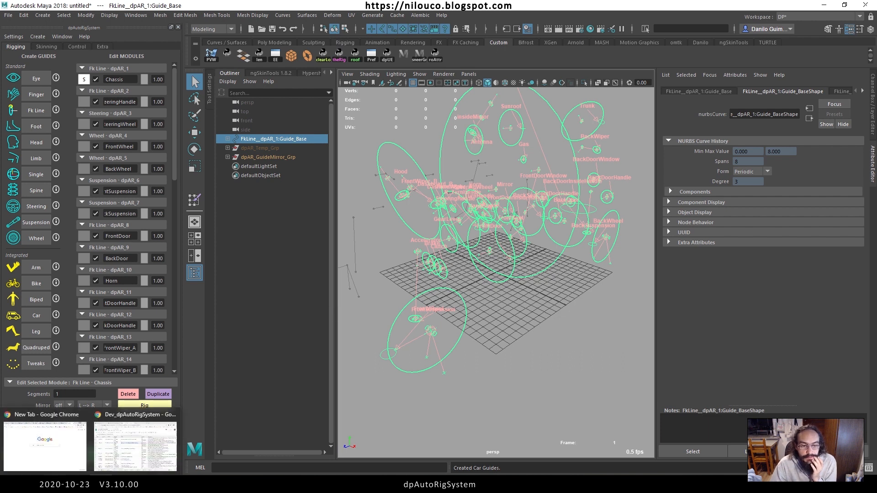
Step: Switch to the Dev_dpAutoRigSystem spreadsheet, view the Dev sheet, and select the Log2020 entry TwistBones, BlendShape and WIP groups
{"action": "left_click", "coordinate": [45, 441]}
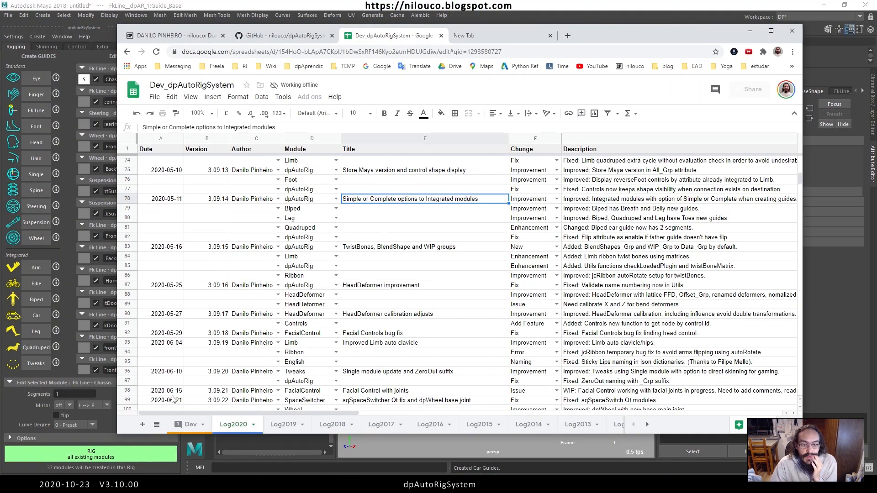
{"action": "left_click", "coordinate": [188, 424]}
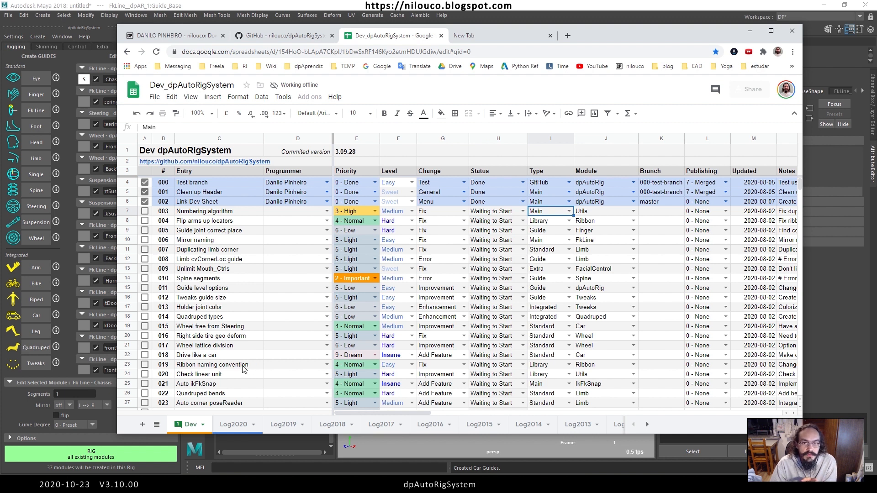
{"action": "left_click", "coordinate": [234, 426]}
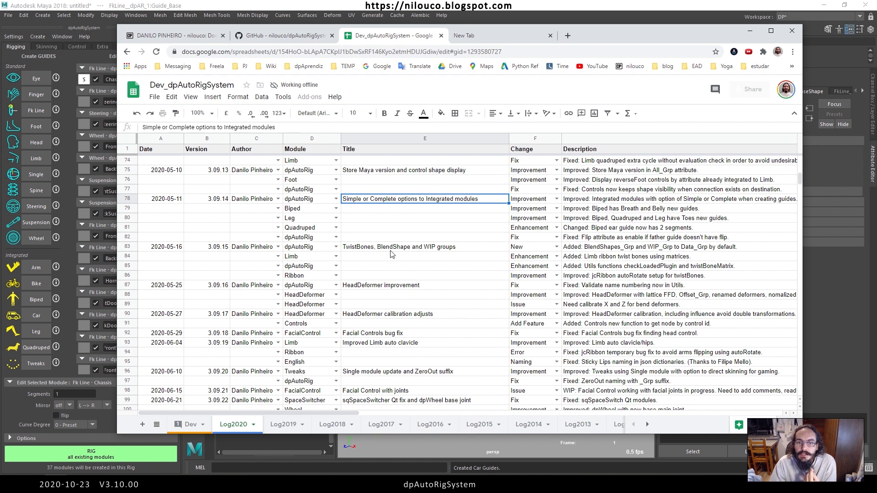
{"action": "left_click", "coordinate": [372, 249]}
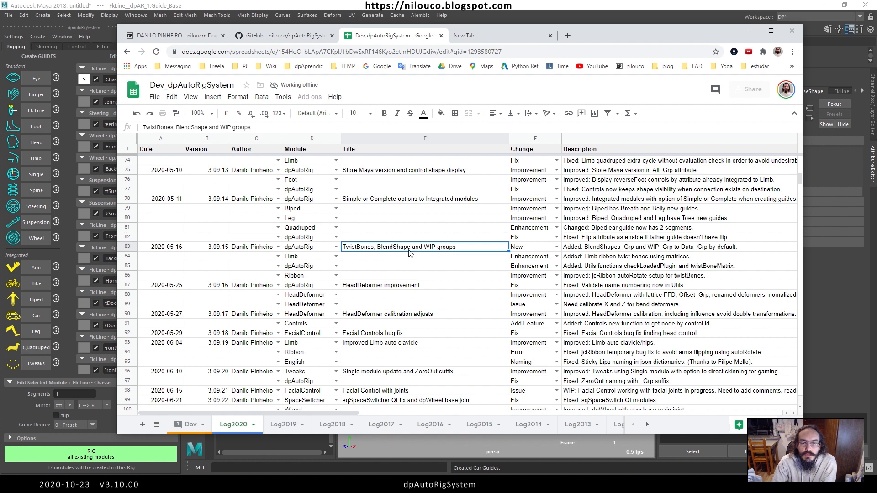
Step: Switch to Maya and start a new scene, discarding the Car guides
{"action": "left_click", "coordinate": [114, 5]}
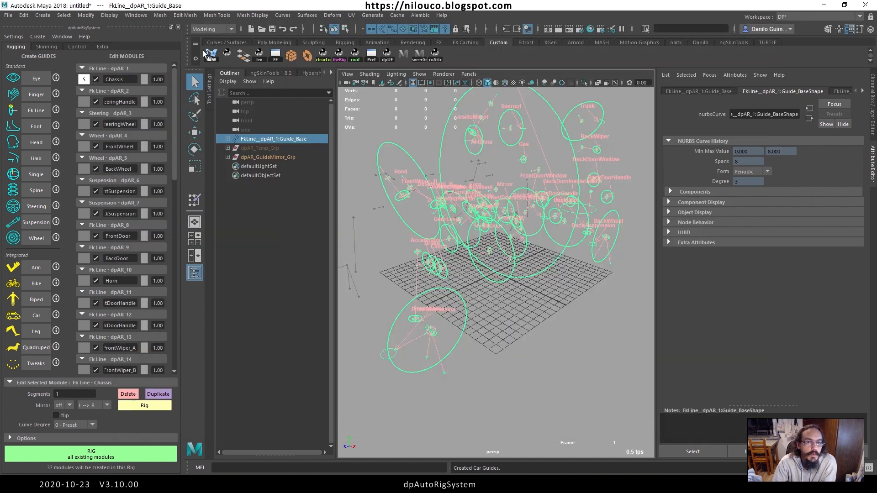
{"action": "left_click", "coordinate": [251, 29]}
{"action": "left_click", "coordinate": [438, 243]}
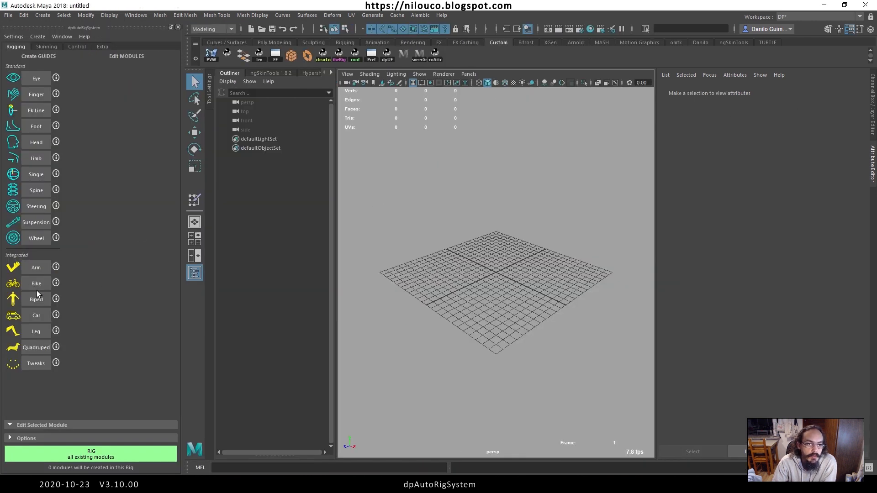
Step: Create the Arm guides and rig all existing modules, dismissing the log
{"action": "left_click", "coordinate": [37, 268]}
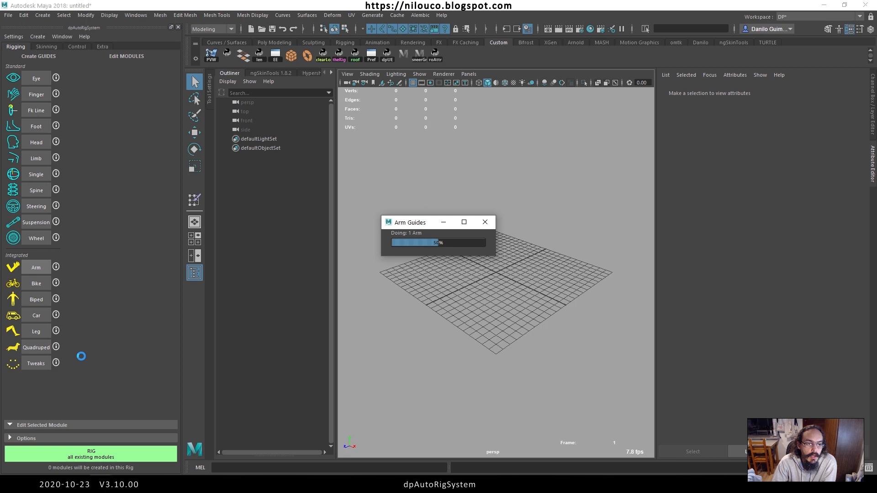
{"action": "left_click", "coordinate": [122, 453]}
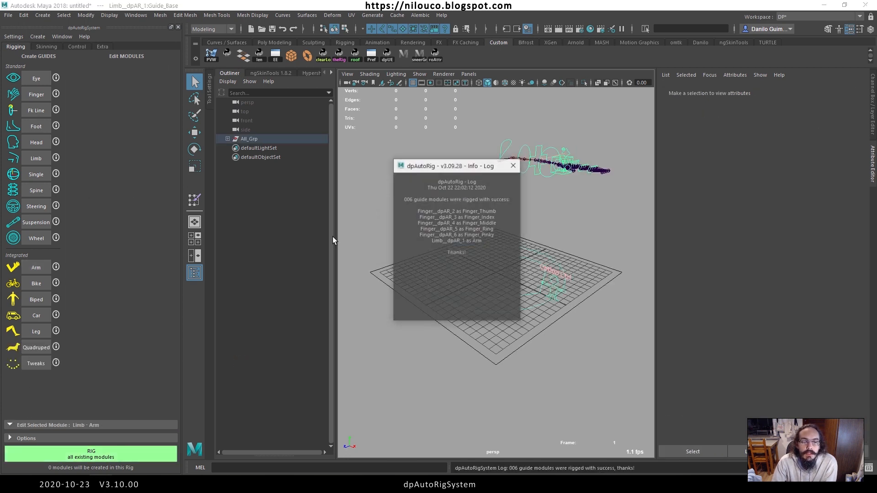
{"action": "left_click", "coordinate": [513, 165]}
Step: Expand All_Grp and its Data_Grp in the Outliner and examine BlendShapes_Grp, WIP_Grp and Data_Grp
{"action": "left_click", "coordinate": [227, 139]}
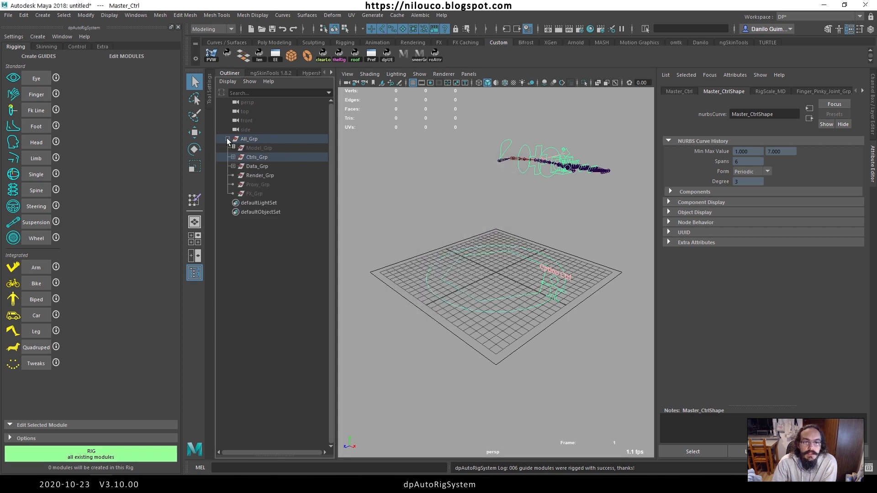
{"action": "left_click", "coordinate": [233, 166]}
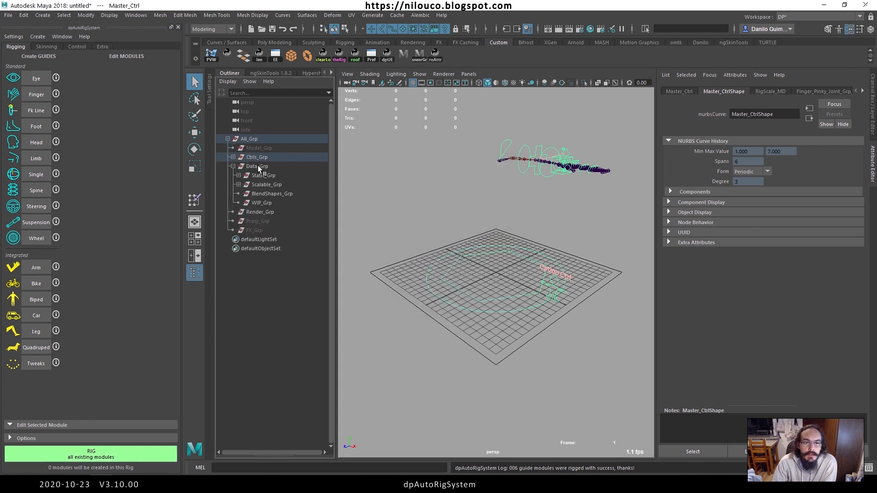
{"action": "left_click", "coordinate": [265, 194]}
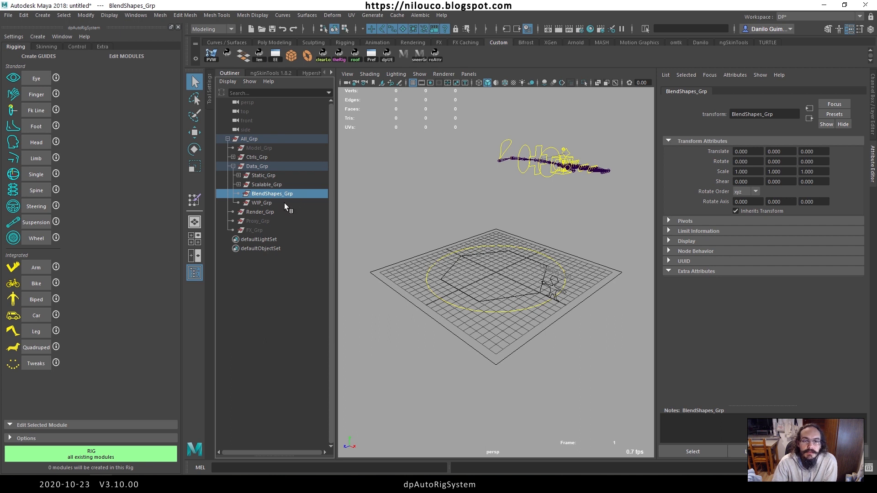
{"action": "left_click", "coordinate": [245, 201]}
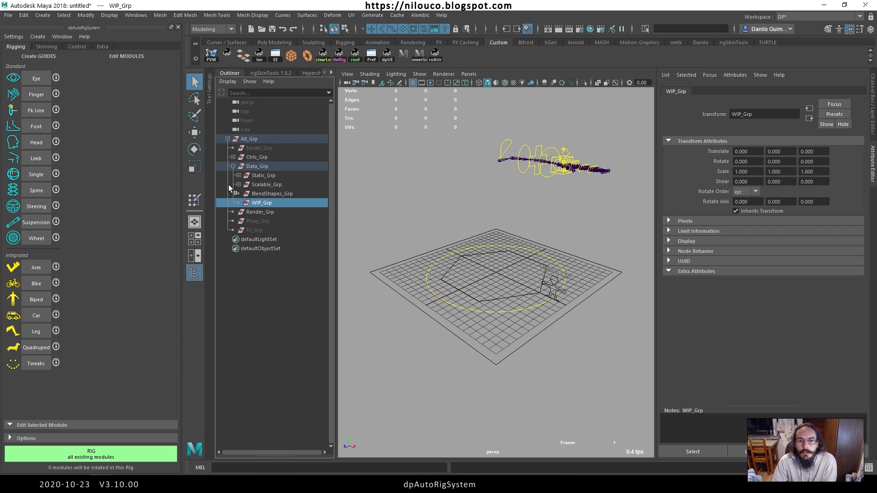
{"action": "left_click_drag", "start_coordinate": [229, 184], "coordinate": [269, 203]}
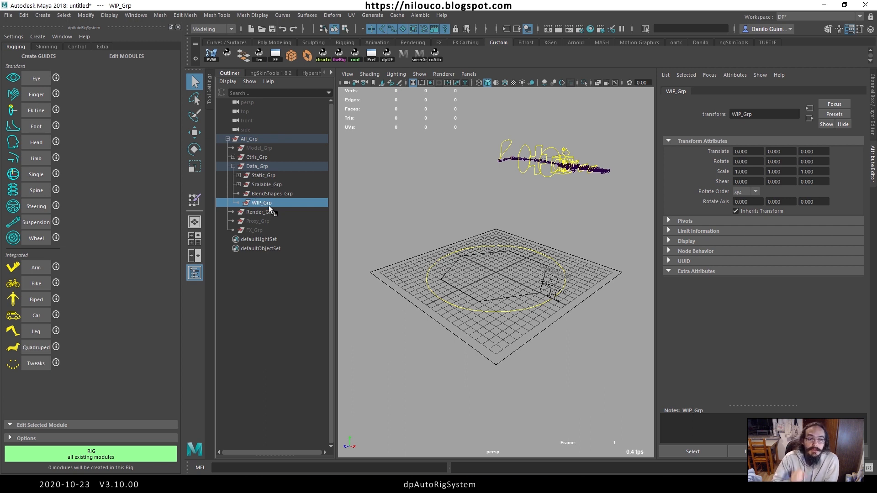
{"action": "left_click", "coordinate": [263, 167]}
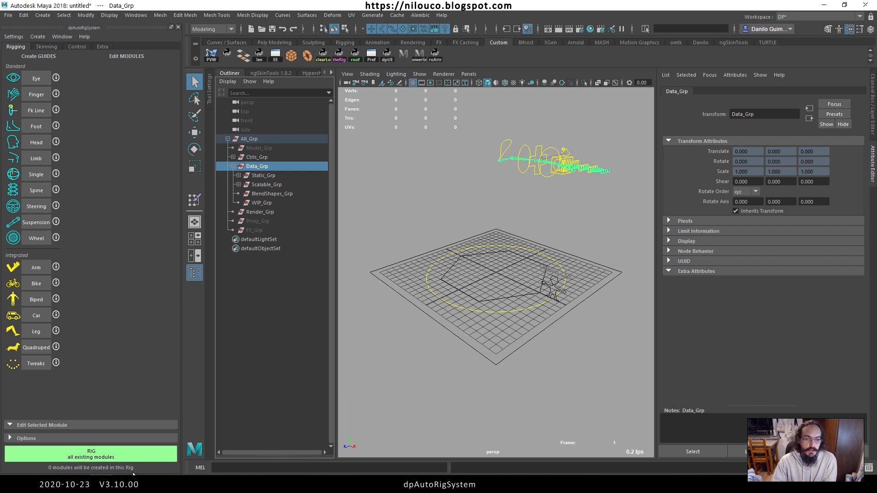
Step: Switch to the Log2020 change log in Google Sheets and review the HeadDeformer improvement entry and those below it
{"action": "mouse_move", "coordinate": [82, 486]}
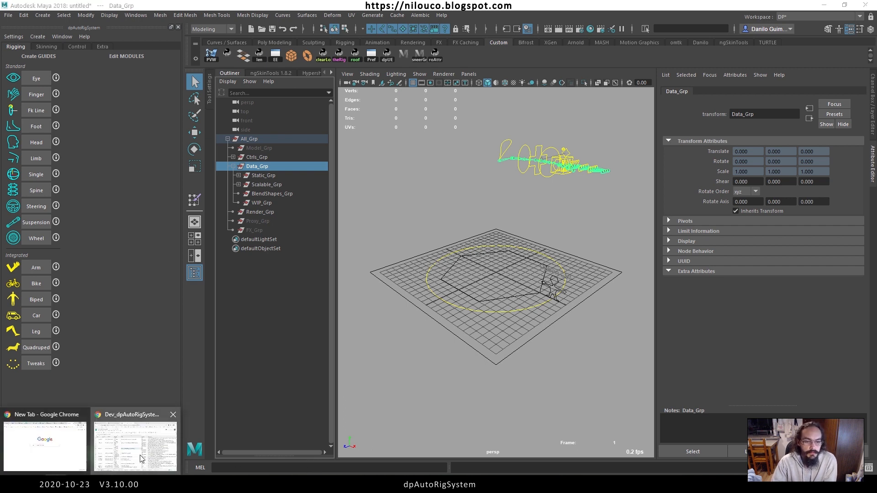
{"action": "left_click", "coordinate": [92, 440]}
{"action": "left_click", "coordinate": [408, 288]}
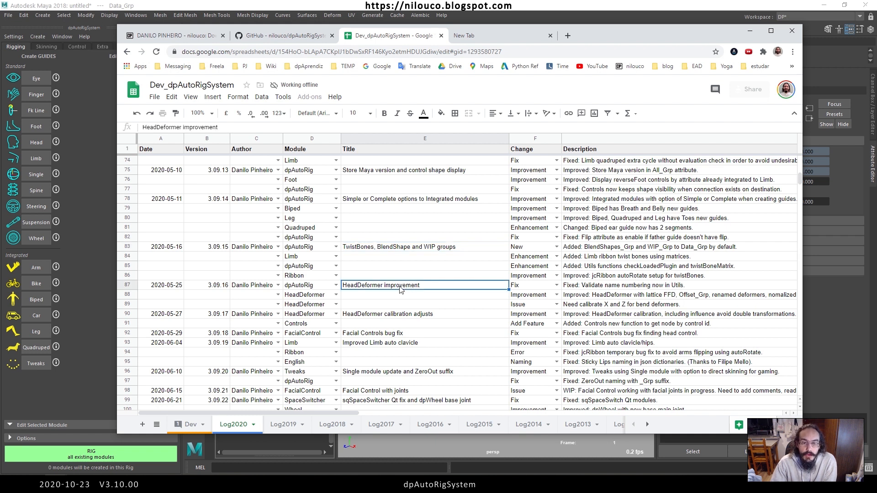
{"action": "scroll", "coordinate": [400, 288], "scroll_direction": "down", "scroll_amount": 1}
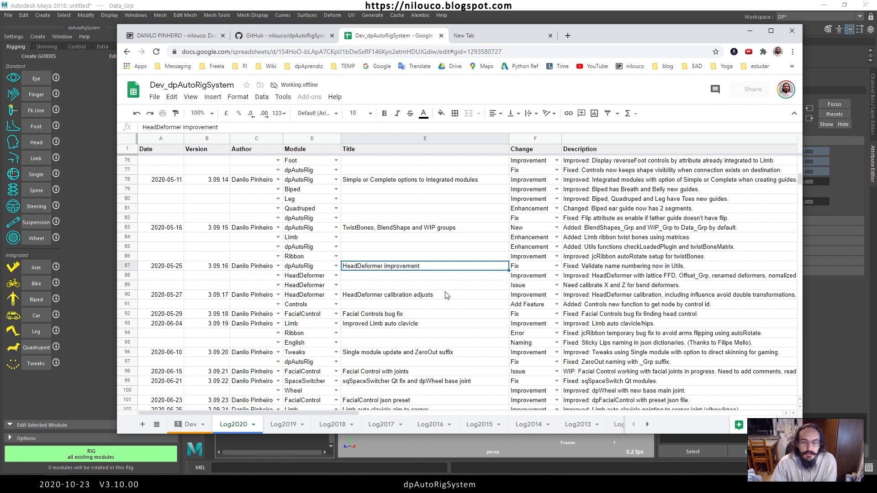
Step: Switch to Maya and create a polygon cube at the origin
{"action": "left_click", "coordinate": [74, 384]}
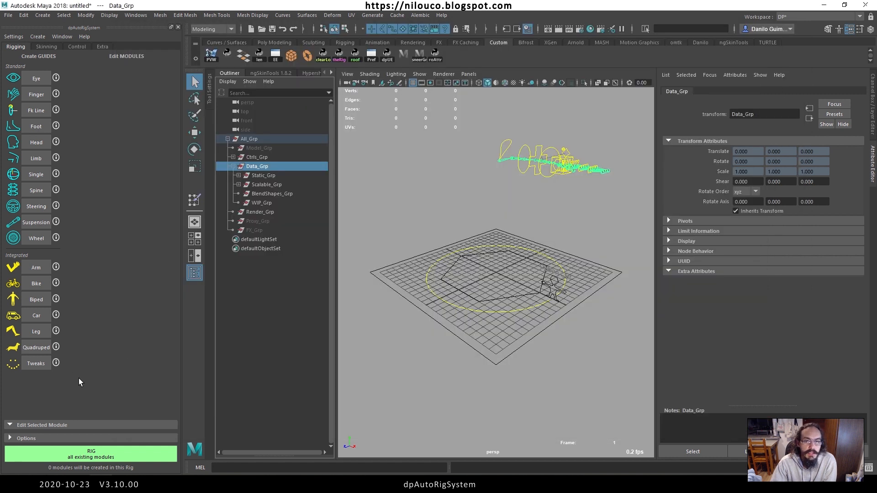
{"action": "left_click", "coordinate": [288, 52]}
{"action": "scroll", "coordinate": [501, 245], "scroll_direction": "up", "scroll_amount": 3}
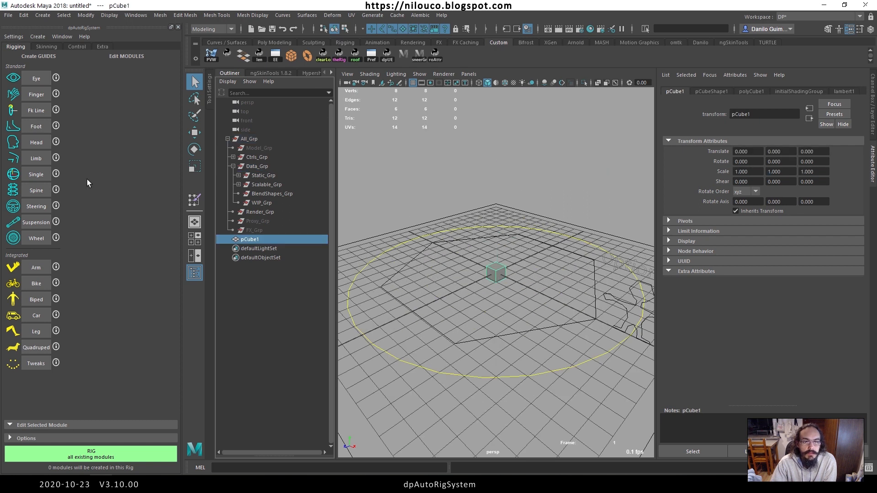
Step: Apply the Head Deformer extra tool to the cube
{"action": "left_click", "coordinate": [97, 45]}
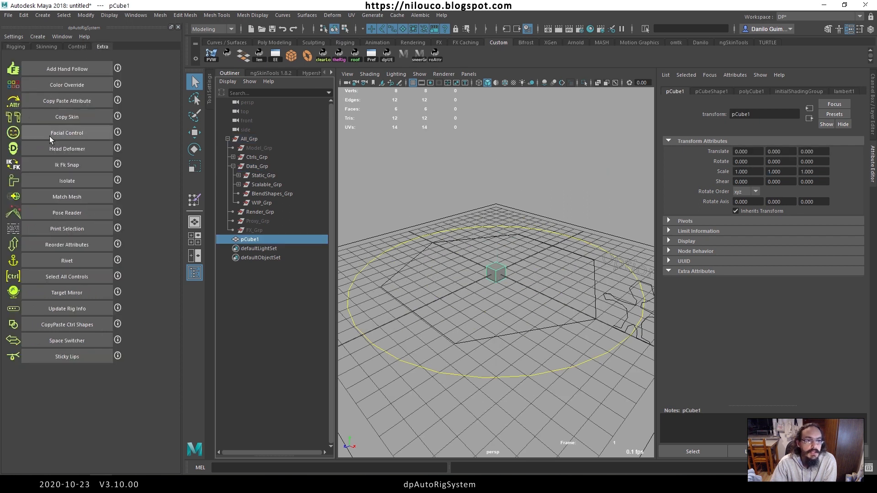
{"action": "left_click", "coordinate": [88, 147]}
{"action": "left_click_drag", "start_coordinate": [501, 273], "coordinate": [505, 281], "text": "alt"}
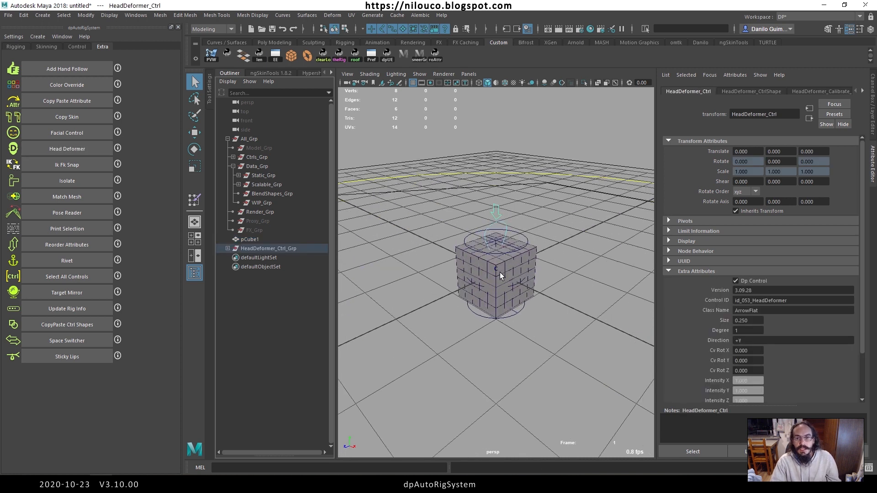
{"action": "scroll", "coordinate": [503, 281], "scroll_direction": "up", "scroll_amount": 2}
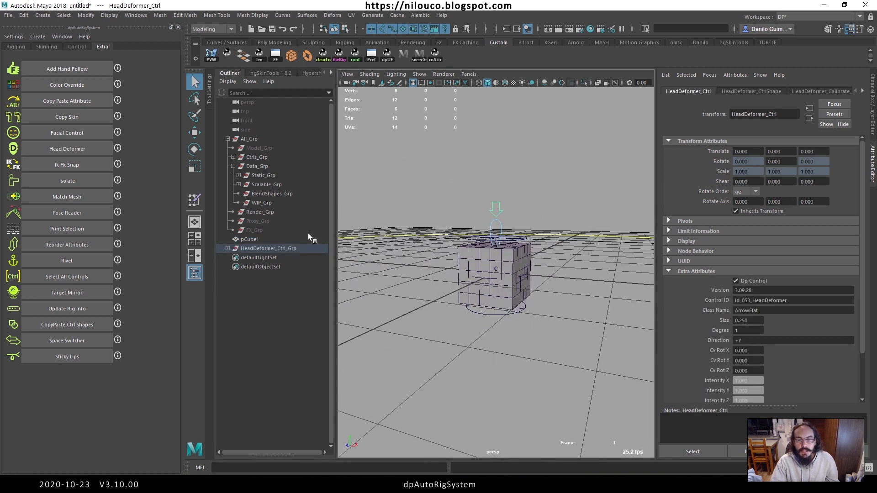
Step: Try moving the Head Deformer arrow control to deform the cube from different angles, undoing each move
{"action": "key", "text": "w"}
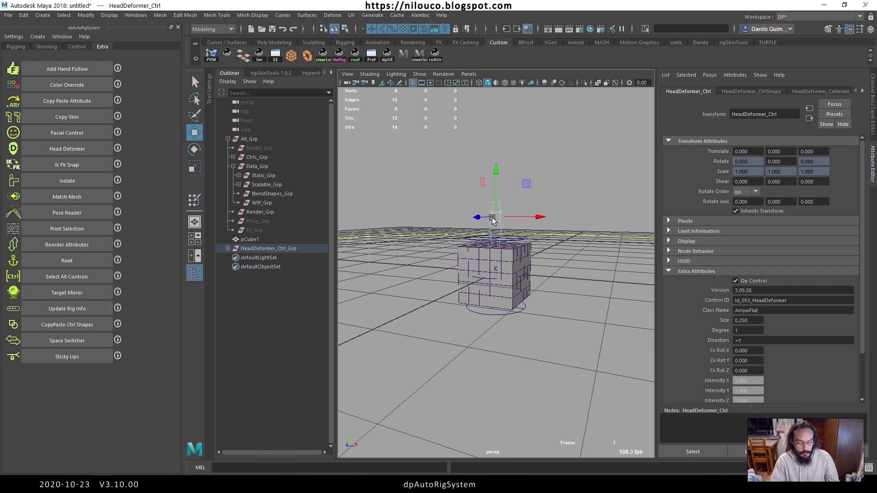
{"action": "left_click_drag", "start_coordinate": [496, 223], "coordinate": [542, 249]}
{"action": "key", "text": "ctrl+z"}
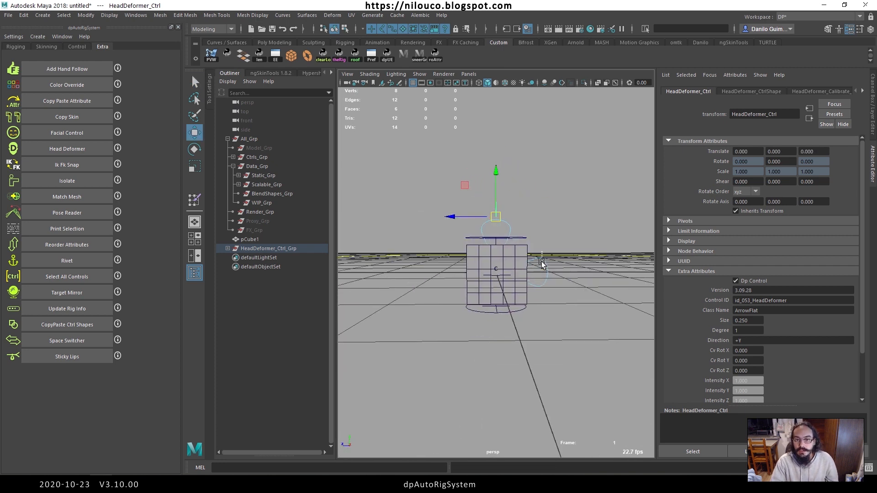
{"action": "left_click", "coordinate": [547, 276]}
{"action": "left_click_drag", "start_coordinate": [552, 278], "coordinate": [484, 259], "text": "alt"}
{"action": "middle_click_drag", "start_coordinate": [485, 259], "coordinate": [506, 260]}
{"action": "key", "text": "ctrl+z"}
{"action": "mouse_move", "coordinate": [506, 260]}
{"action": "left_mouse_down", "text": "alt"}
{"action": "mouse_move", "coordinate": [507, 243]}
{"action": "mouse_move", "coordinate": [501, 261]}
{"action": "left_mouse_up", "text": "alt"}
Step: Inspect TopSymmetry_Ctrl, the contents of HeadDeformer_Ctrl_Grp, and the Calibrate attributes of HeadDeformer_Ctrl
{"action": "left_click", "coordinate": [503, 227]}
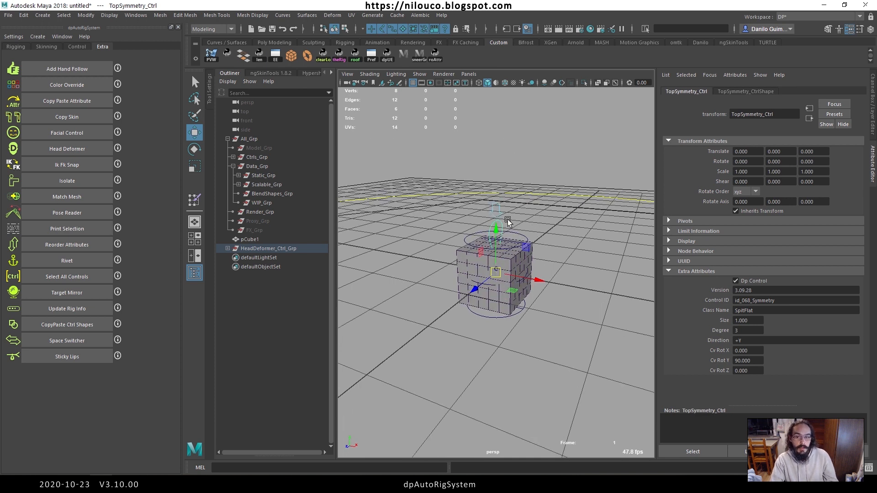
{"action": "left_click", "coordinate": [493, 210]}
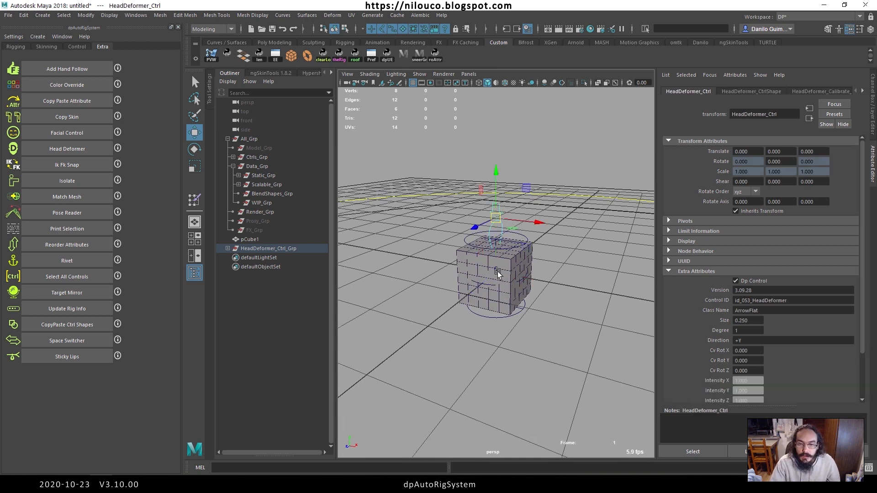
{"action": "left_click", "coordinate": [227, 248]}
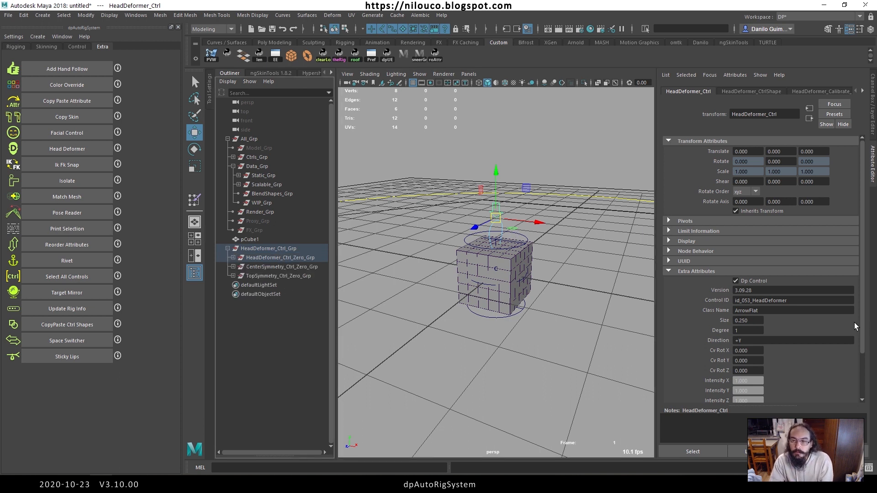
{"action": "scroll", "coordinate": [862, 332], "scroll_direction": "down", "scroll_amount": 3}
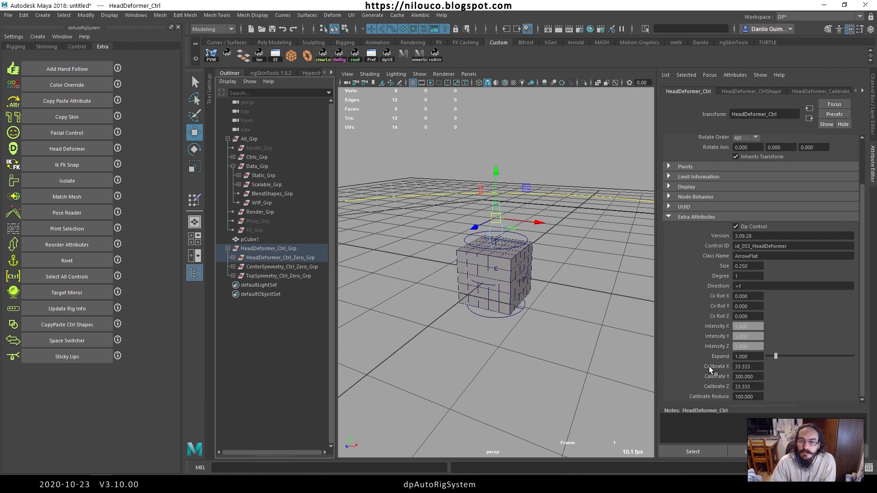
{"action": "left_click", "coordinate": [754, 387]}
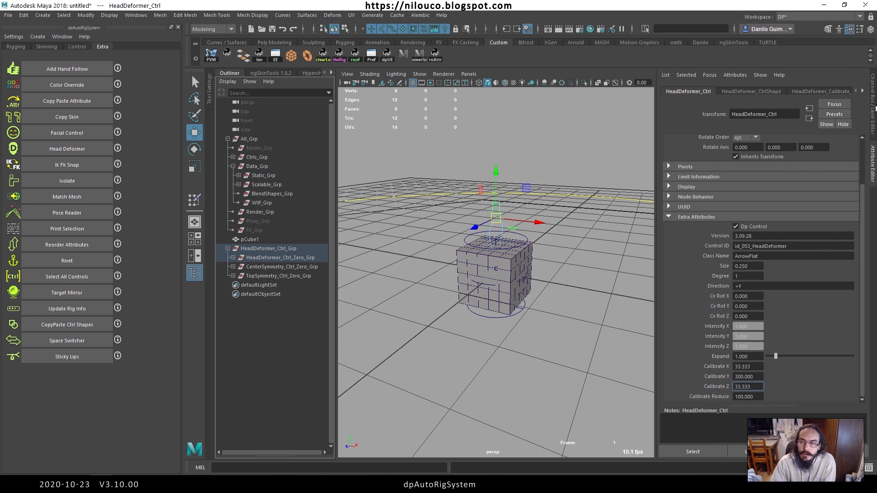
Step: Show the HeadDeformer_Ctrl channels and select its Expand attribute
{"action": "left_click", "coordinate": [873, 108]}
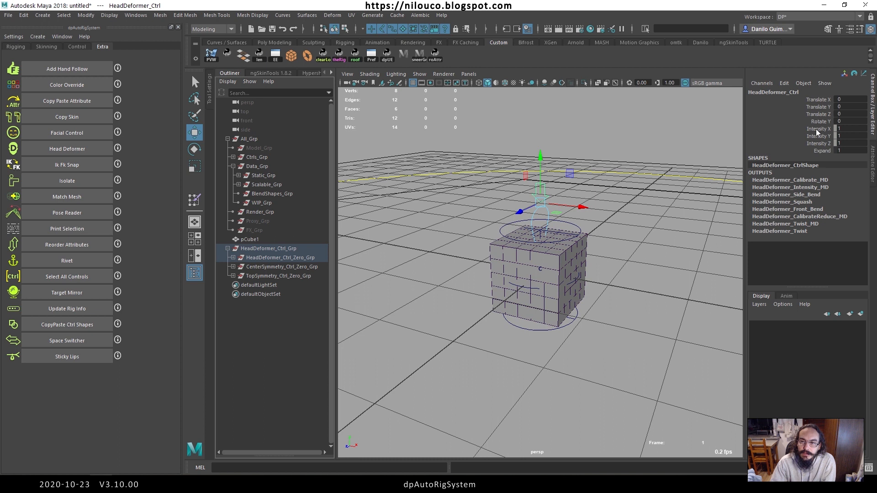
{"action": "left_click", "coordinate": [822, 151]}
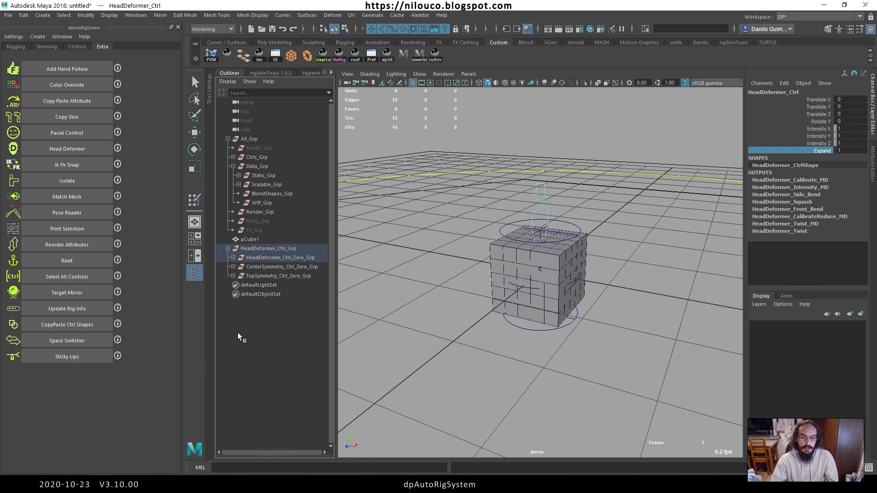
Step: Switch to the change log and review the Facial Controls bug fix, Improved Limb auto clavicle, and Single module update and ZeroOut suffix entries
{"action": "key", "text": "alt+Tab"}
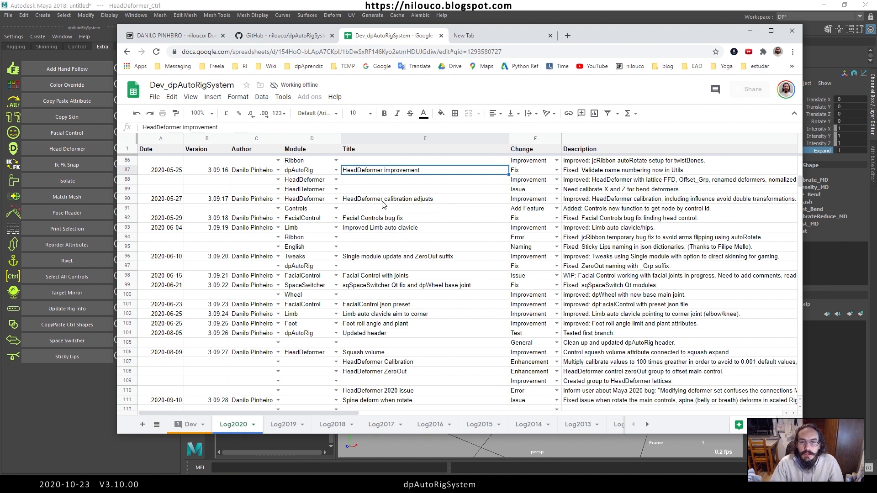
{"action": "left_click", "coordinate": [383, 219]}
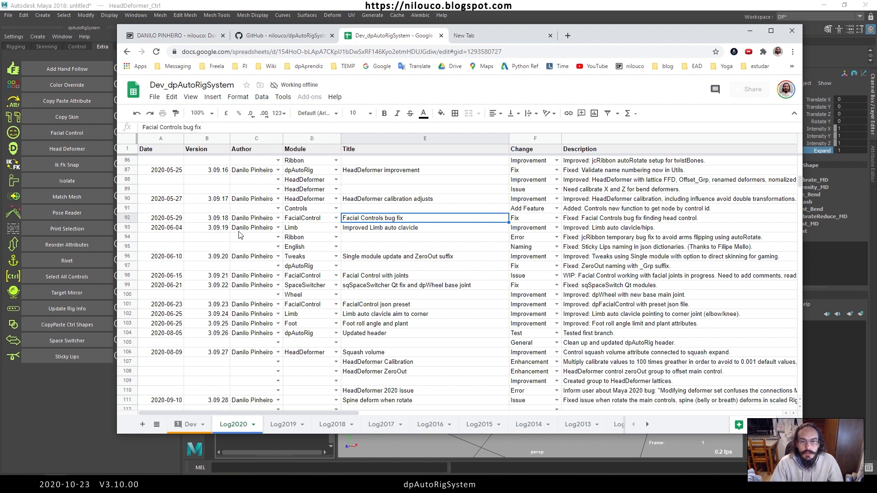
{"action": "left_click", "coordinate": [391, 232]}
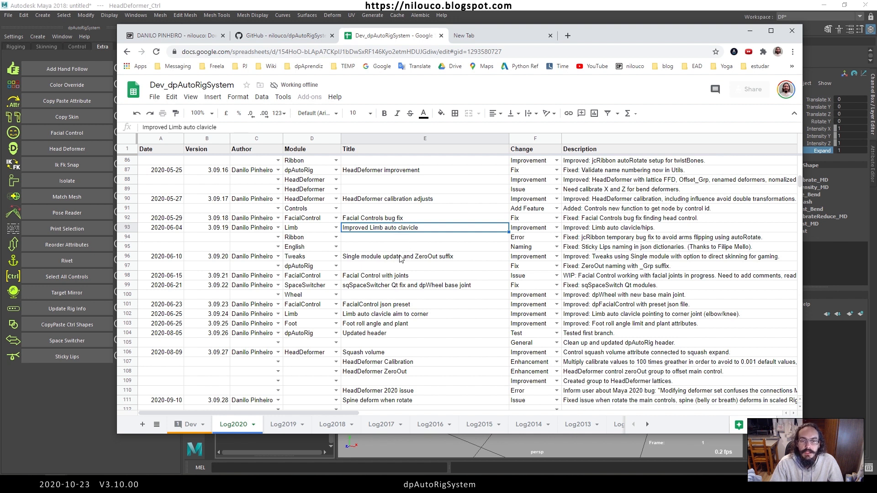
{"action": "left_click", "coordinate": [391, 258]}
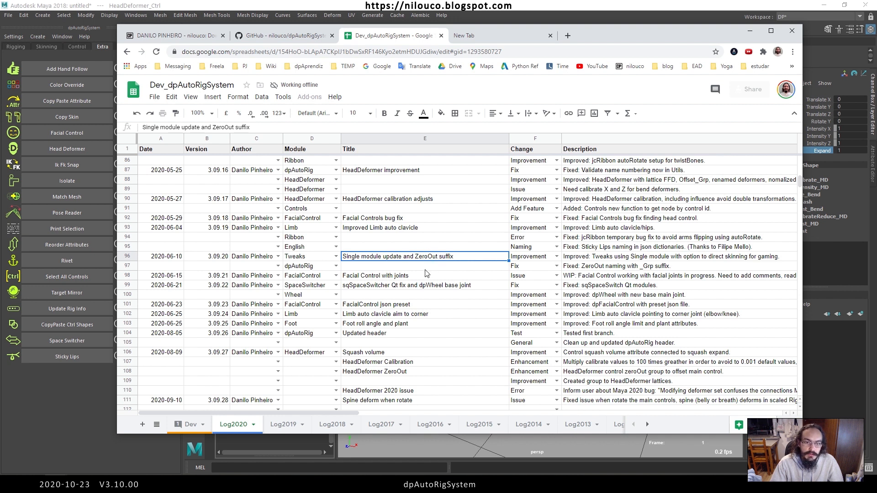
Step: Switch to Maya, start a new scene without saving, and create Simple Biped guides
{"action": "key", "text": "alt+Tab"}
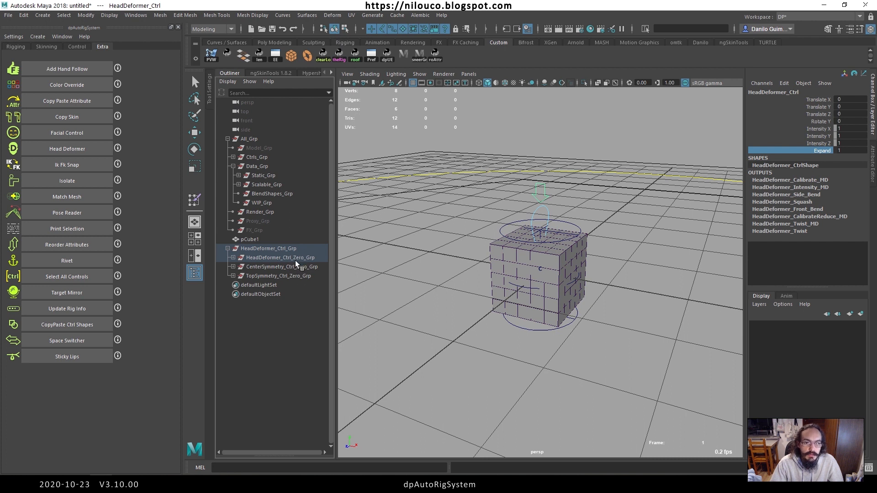
{"action": "left_click_drag", "start_coordinate": [296, 264], "coordinate": [386, 237]}
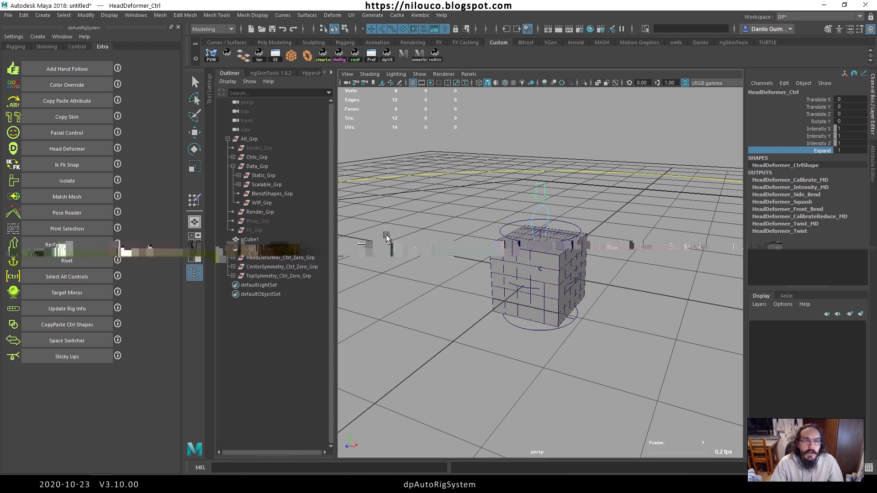
{"action": "left_click", "coordinate": [385, 235]}
{"action": "left_click", "coordinate": [252, 29]}
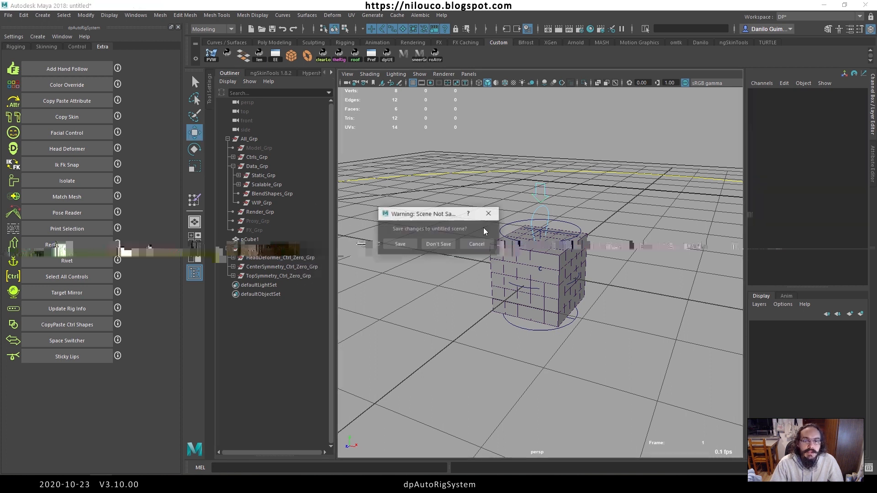
{"action": "left_click", "coordinate": [438, 244]}
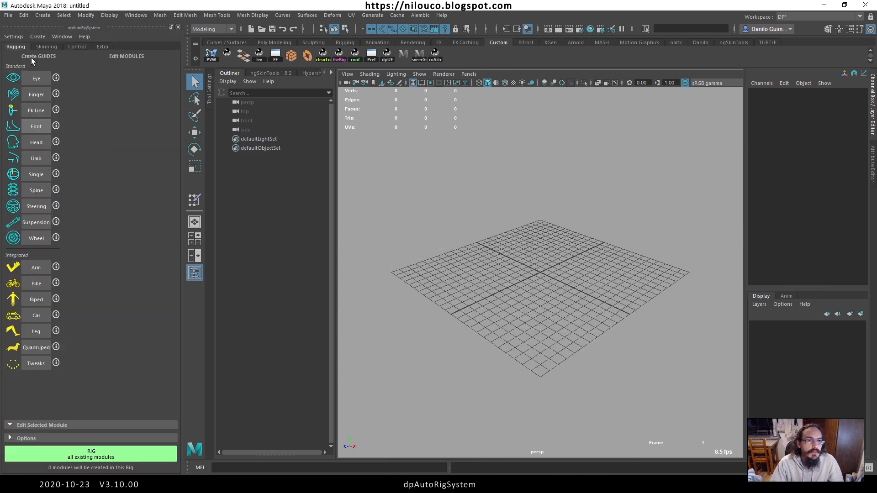
{"action": "left_click", "coordinate": [42, 299]}
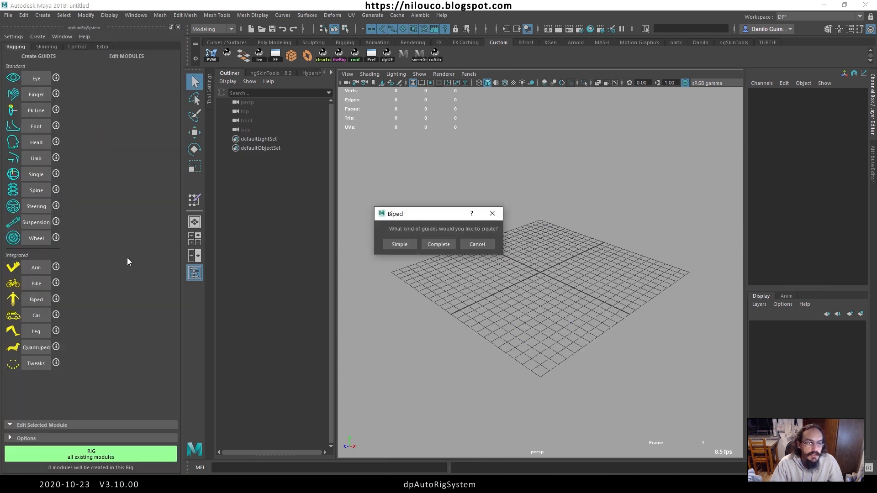
{"action": "left_click", "coordinate": [396, 244]}
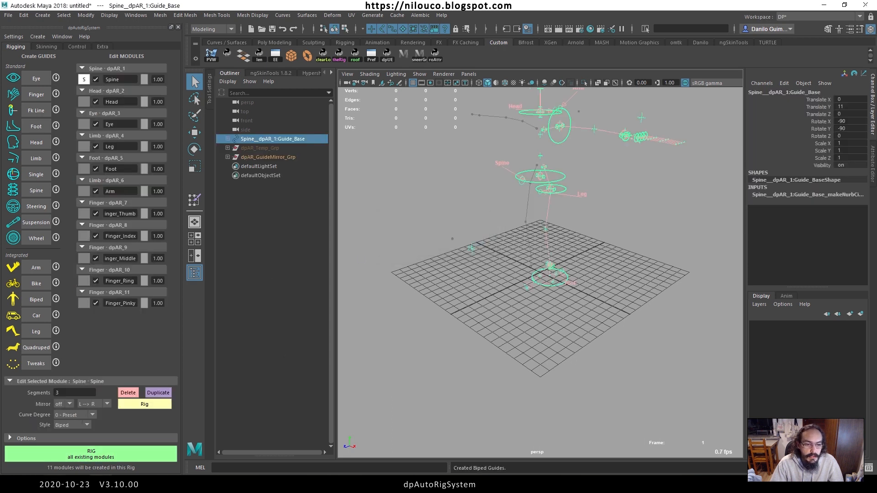
Step: Switch to the spreadsheet and look up the ZeroOut naming entry on the Dev sheet
{"action": "left_click", "coordinate": [131, 456]}
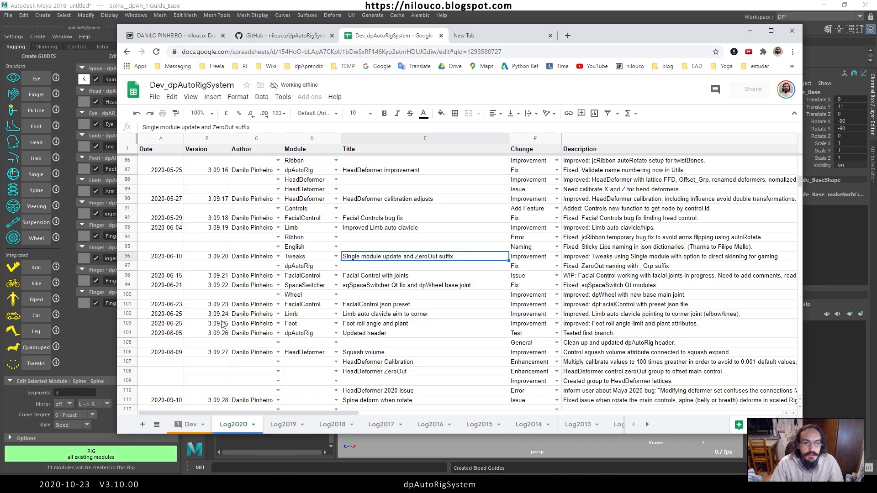
{"action": "left_click", "coordinate": [191, 424]}
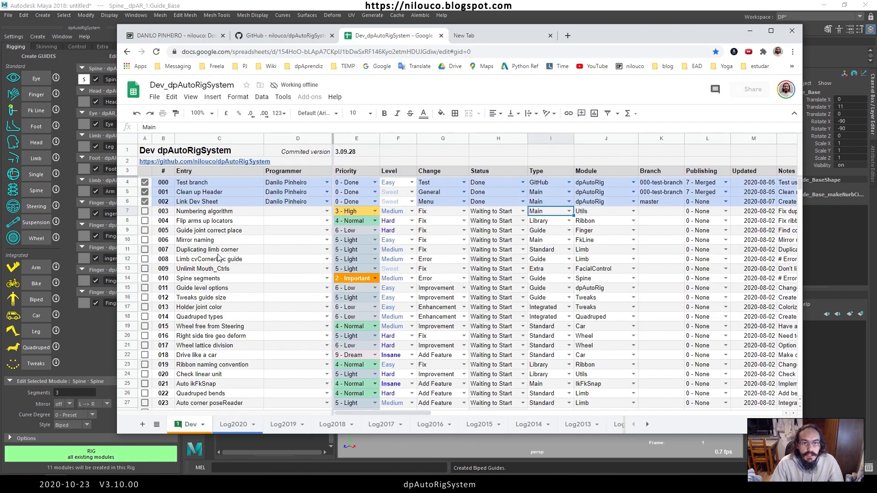
{"action": "scroll", "coordinate": [229, 276], "scroll_direction": "down", "scroll_amount": 10}
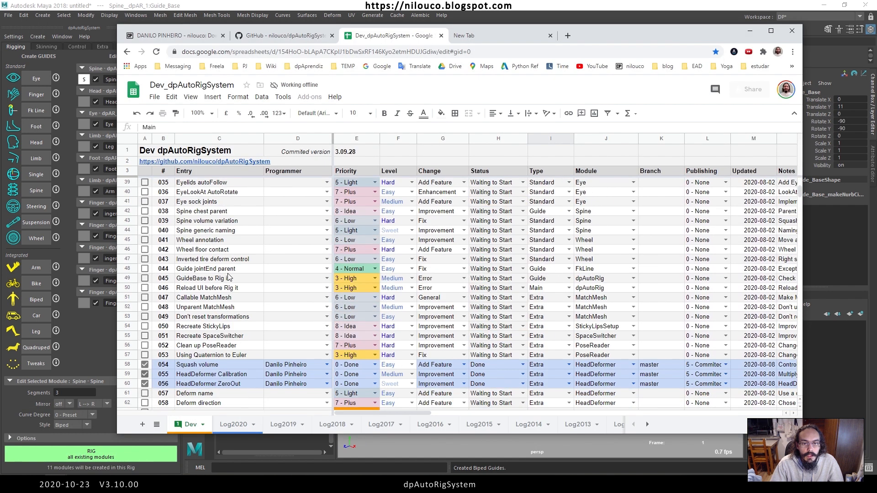
{"action": "scroll", "coordinate": [247, 311], "scroll_direction": "down", "scroll_amount": 4}
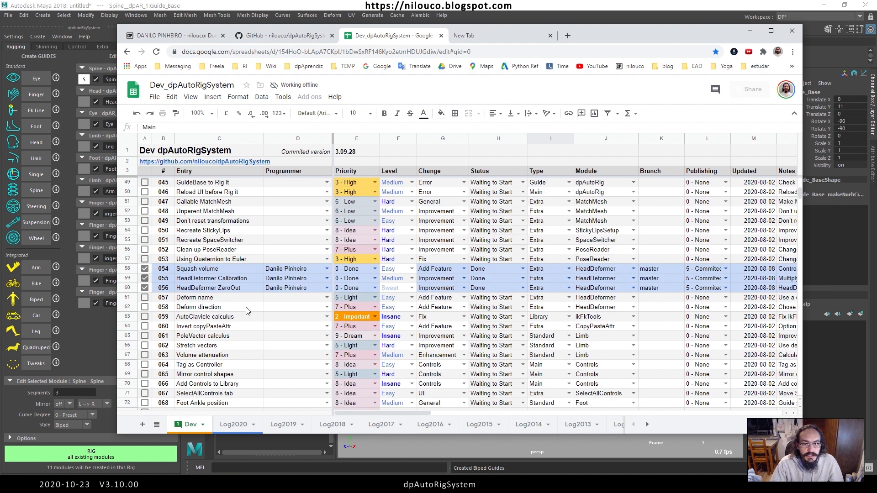
{"action": "scroll", "coordinate": [246, 311], "scroll_direction": "down", "scroll_amount": 3}
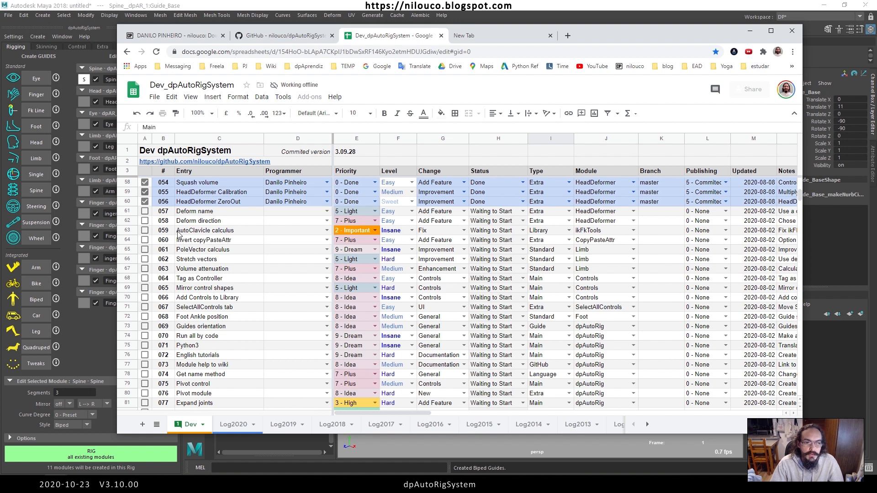
{"action": "scroll", "coordinate": [232, 305], "scroll_direction": "down", "scroll_amount": 3}
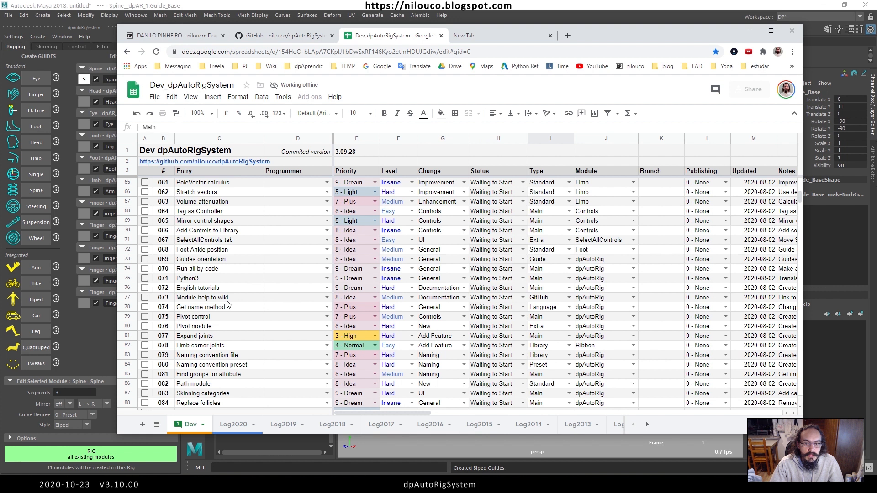
{"action": "scroll", "coordinate": [230, 305], "scroll_direction": "down", "scroll_amount": 5}
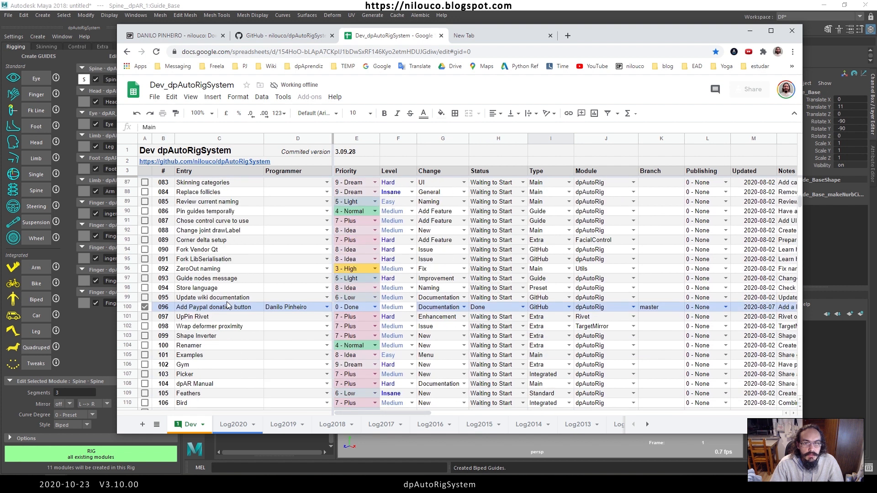
{"action": "left_click", "coordinate": [203, 269]}
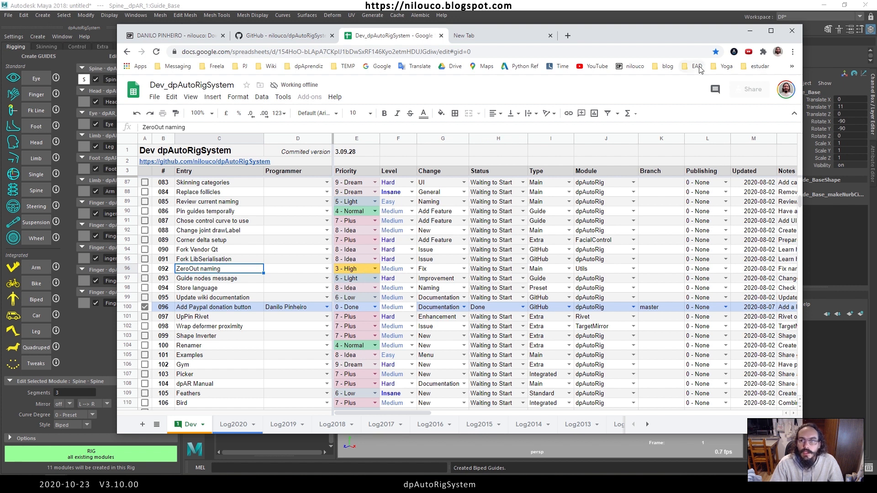
Step: Return to Maya, rig all existing biped guide modules, and close the resulting log
{"action": "left_click", "coordinate": [511, 11]}
{"action": "left_click", "coordinate": [142, 448]}
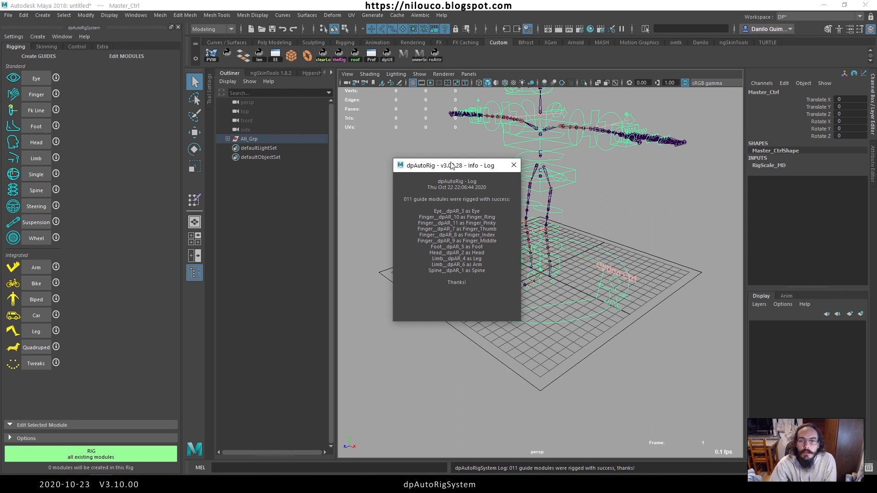
{"action": "left_click", "coordinate": [514, 164]}
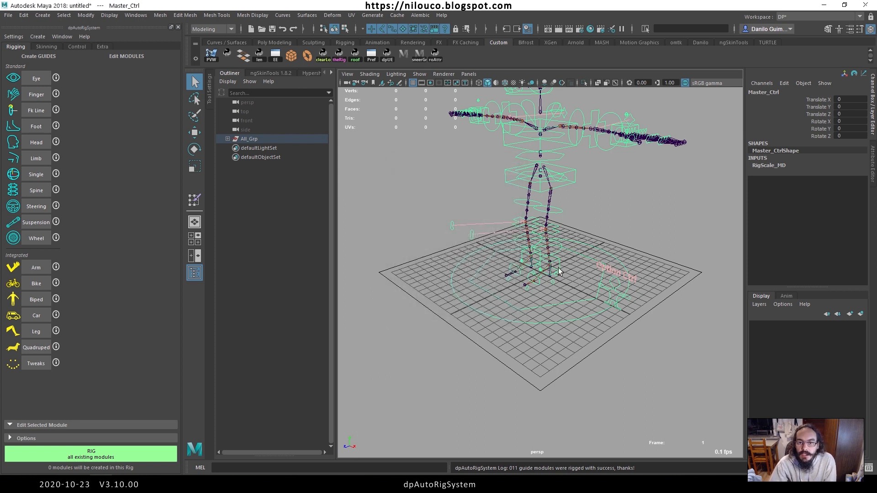
Step: Select L_Foot_Outside_Ctrl, reveal it in the Outliner, and widen the Outliner to read its zero-out group hierarchy
{"action": "left_click", "coordinate": [552, 284]}
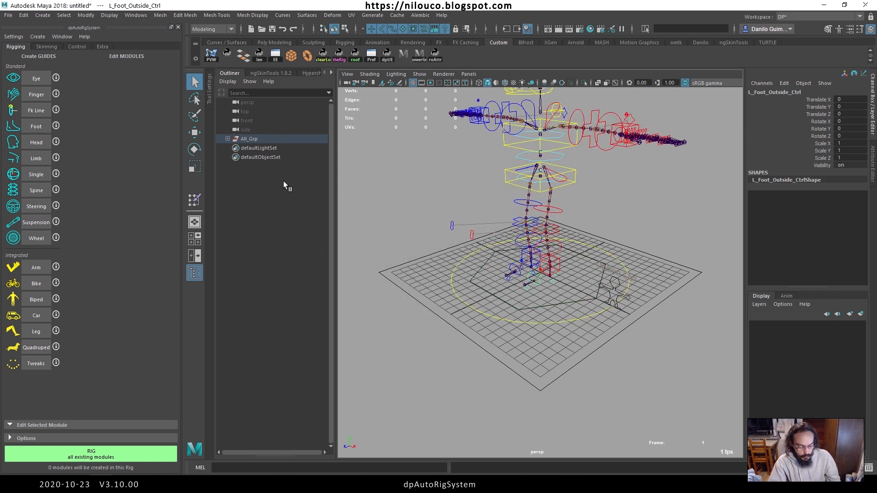
{"action": "key", "text": "f"}
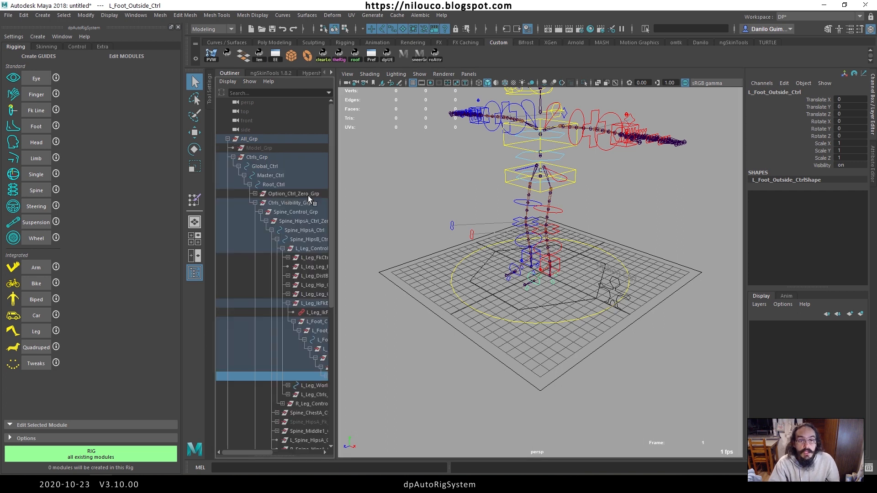
{"action": "left_click_drag", "start_coordinate": [332, 202], "coordinate": [444, 202]}
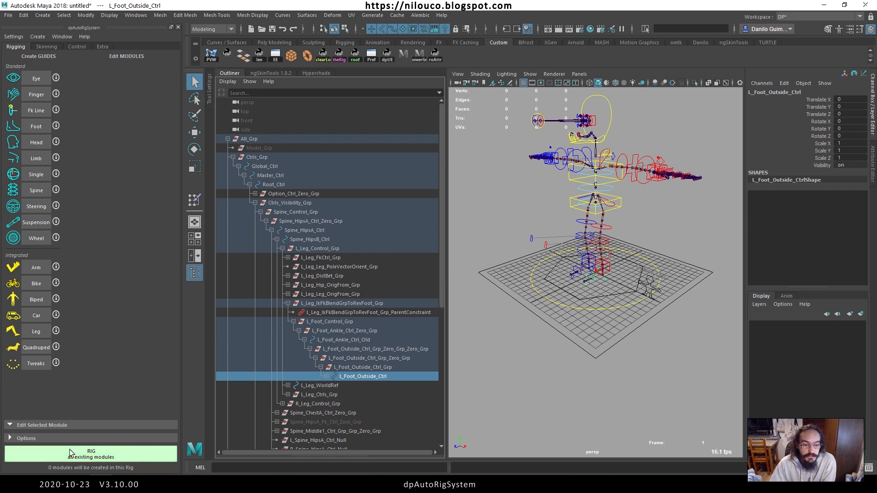
Step: Switch to the Log2020 sheet and review the ZeroOut _Grp suffix fix and the Facial Control with joints entry
{"action": "left_click", "coordinate": [115, 461]}
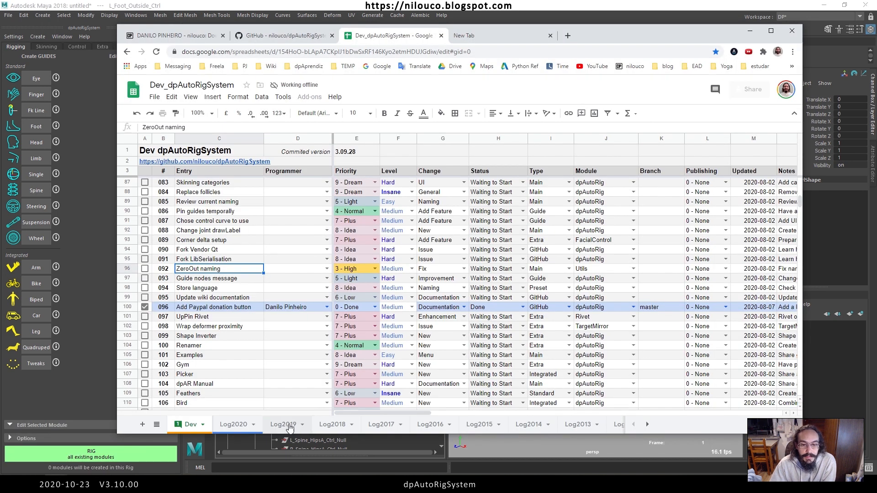
{"action": "left_click", "coordinate": [233, 425]}
{"action": "scroll", "coordinate": [313, 352], "scroll_direction": "down", "scroll_amount": 5}
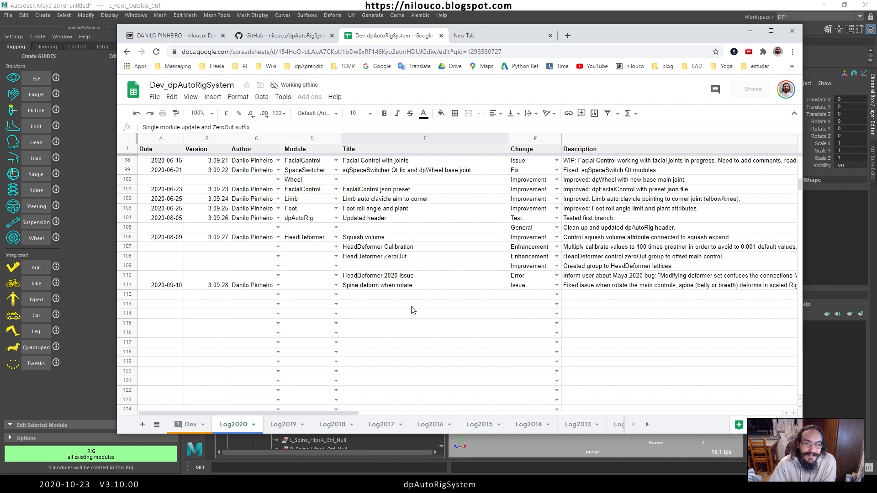
{"action": "scroll", "coordinate": [389, 297], "scroll_direction": "up", "scroll_amount": 3}
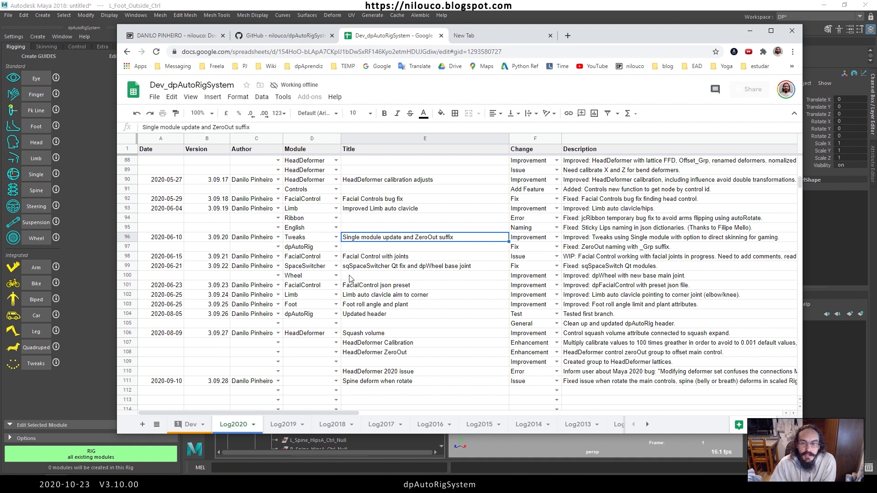
{"action": "left_click", "coordinate": [608, 248]}
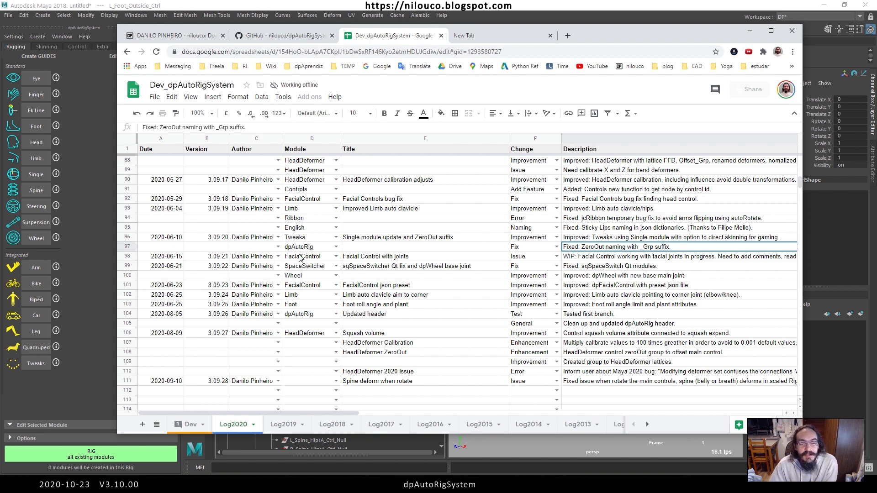
{"action": "left_click", "coordinate": [389, 258]}
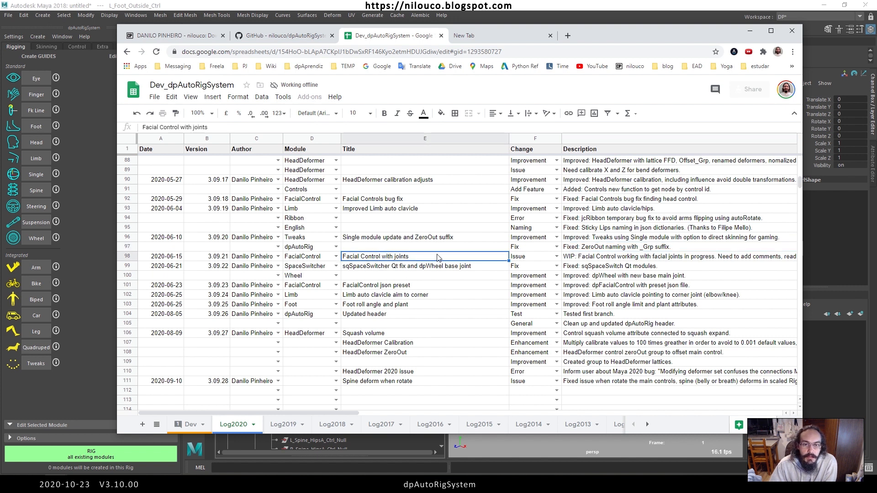
Step: Switch to Maya, keep the current biped scene open, and examine the rig's head, face and upper-body controls
{"action": "left_click", "coordinate": [316, 8]}
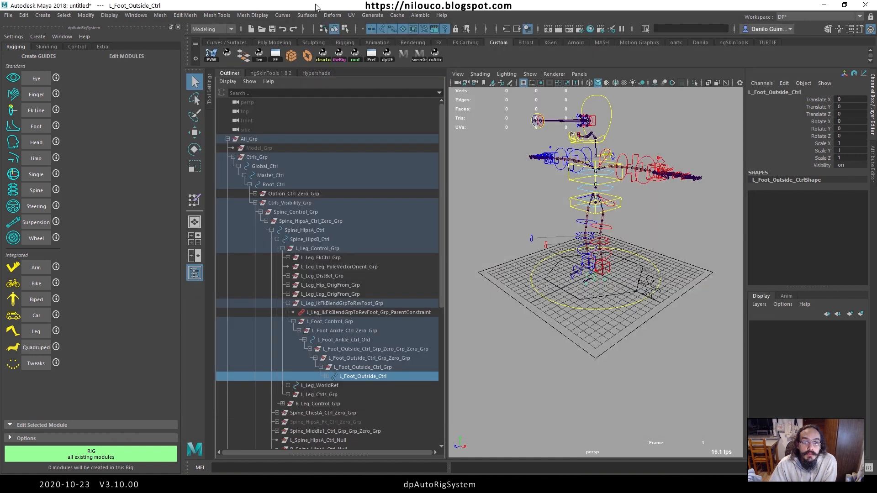
{"action": "left_click", "coordinate": [250, 30]}
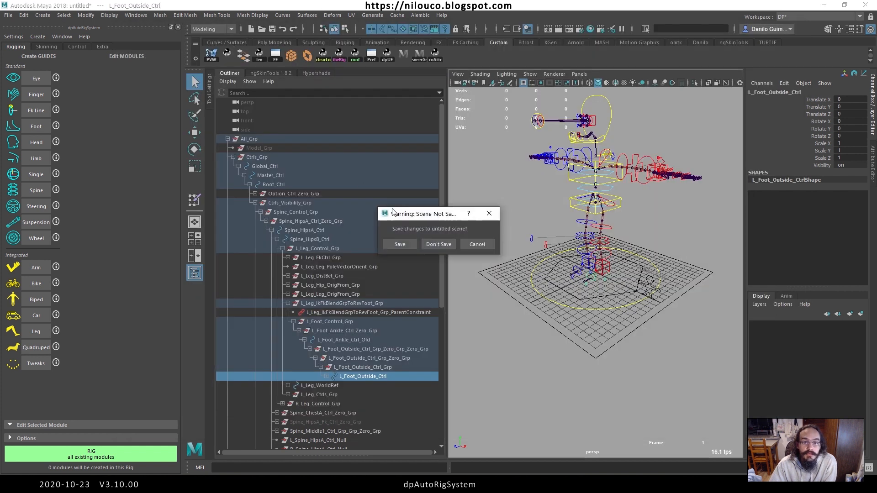
{"action": "left_click", "coordinate": [430, 245]}
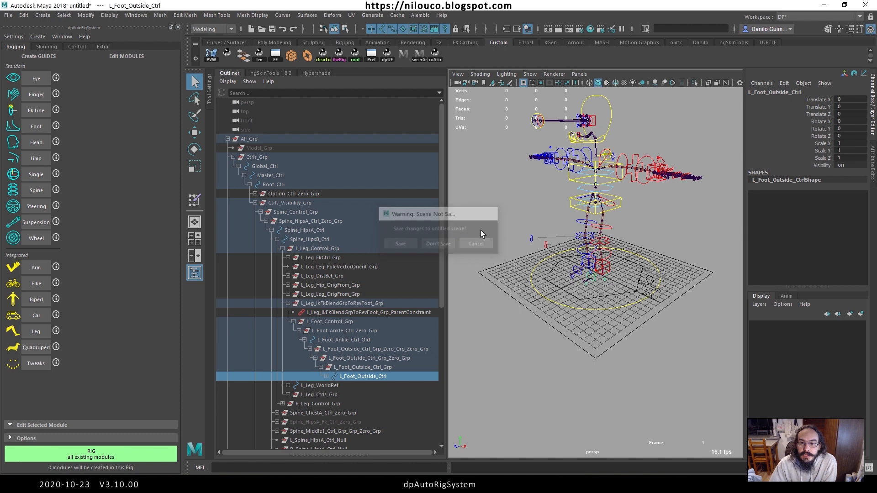
{"action": "left_click_drag", "start_coordinate": [500, 220], "coordinate": [525, 229], "text": "alt"}
{"action": "middle_click_drag", "start_coordinate": [526, 229], "coordinate": [518, 278], "text": "alt"}
{"action": "right_click_drag", "start_coordinate": [518, 278], "coordinate": [569, 276], "text": "alt"}
{"action": "middle_click_drag", "start_coordinate": [569, 258], "coordinate": [608, 371], "text": "alt"}
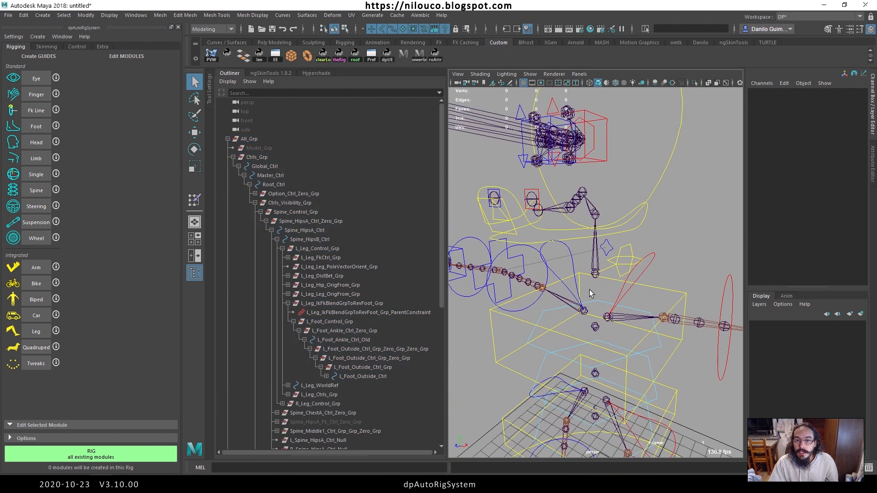
{"action": "left_click_drag", "start_coordinate": [588, 293], "coordinate": [607, 295], "text": "alt"}
{"action": "right_click_drag", "start_coordinate": [605, 288], "coordinate": [571, 288], "text": "alt"}
{"action": "left_click_drag", "start_coordinate": [571, 289], "coordinate": [587, 283], "text": "alt"}
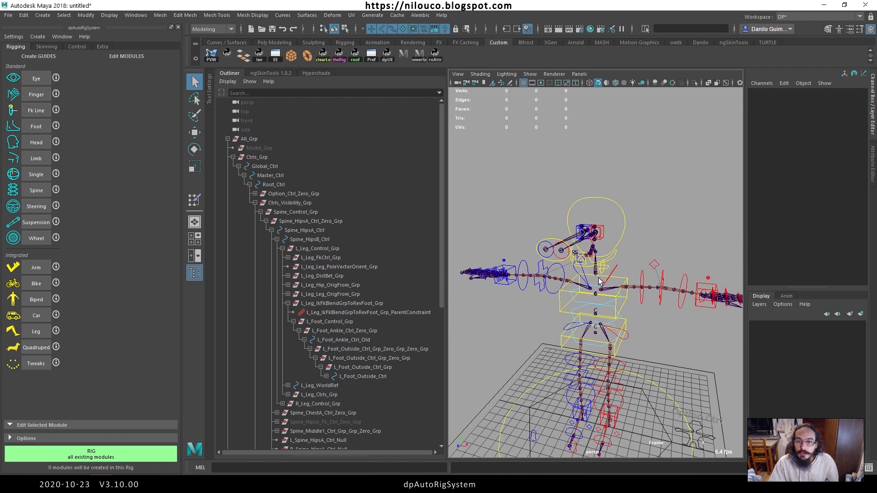
Step: Collapse the Ctrls_Grp hierarchy and create the Complete set of Tweaks guides for Facial Joints (Gaming)
{"action": "right_click_drag", "start_coordinate": [587, 283], "coordinate": [607, 279], "text": "alt"}
{"action": "middle_click_drag", "start_coordinate": [607, 280], "coordinate": [586, 294], "text": "alt"}
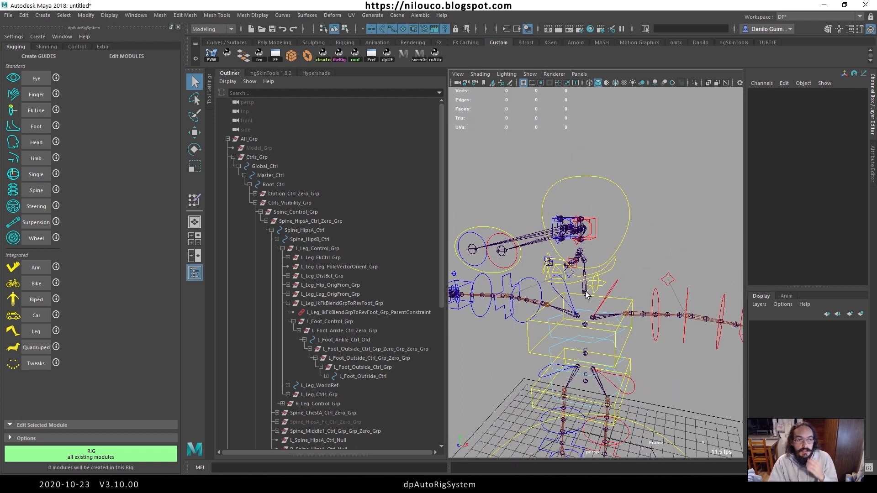
{"action": "left_click", "coordinate": [233, 158]}
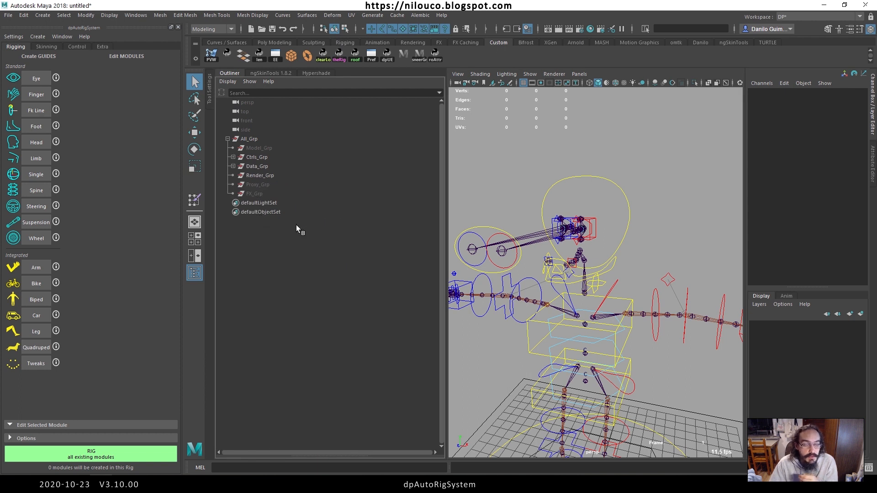
{"action": "left_click", "coordinate": [36, 363]}
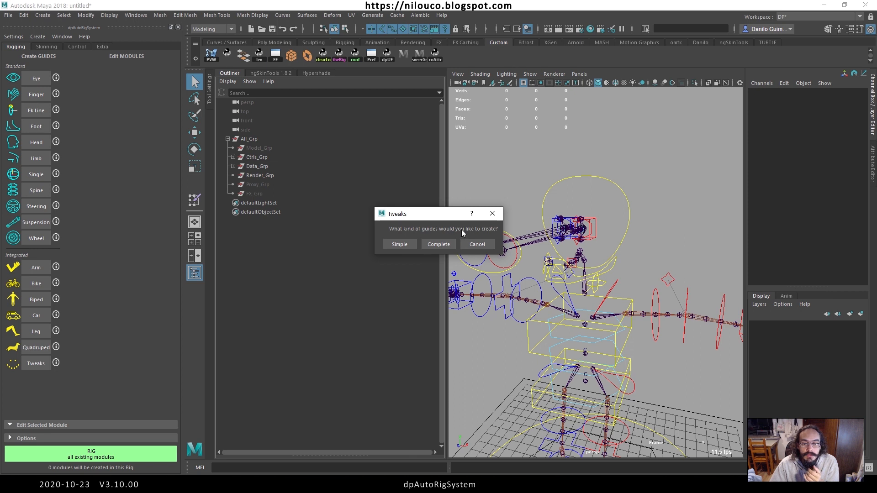
{"action": "left_click", "coordinate": [435, 246]}
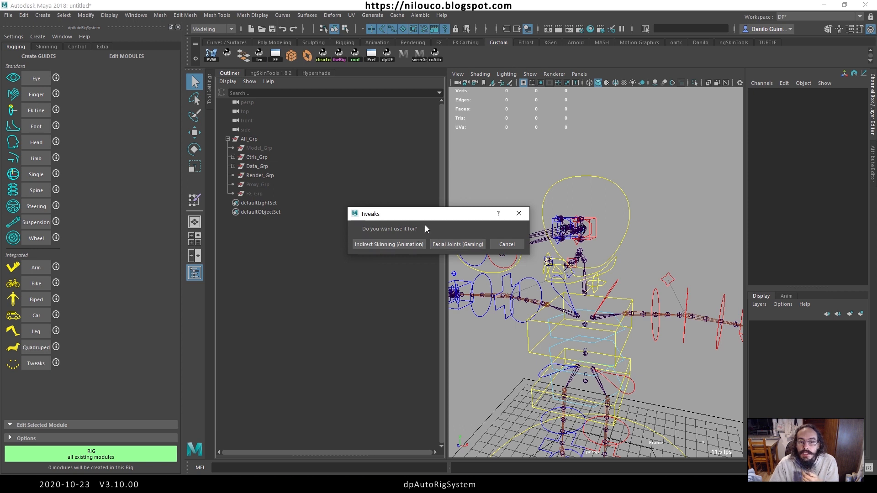
{"action": "left_click", "coordinate": [456, 247]}
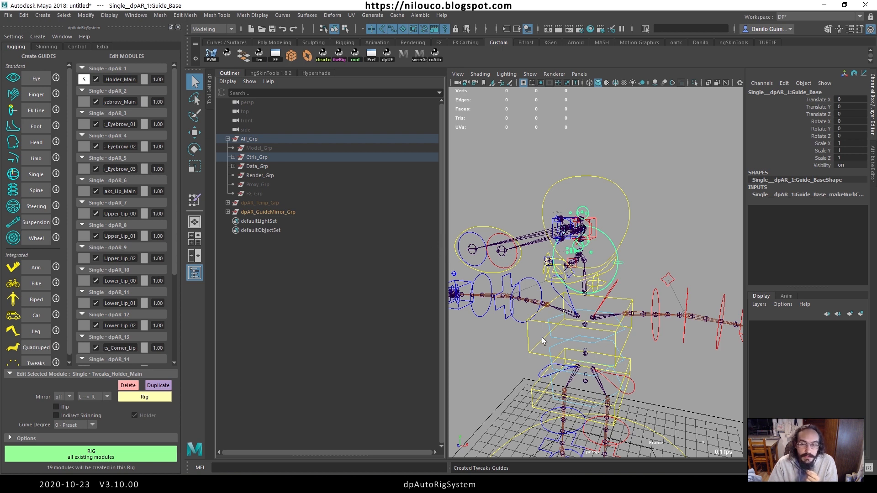
Step: Scale up the main Tweaks holder guide around the head, rig all existing modules, and close the resulting log
{"action": "key", "text": "r"}
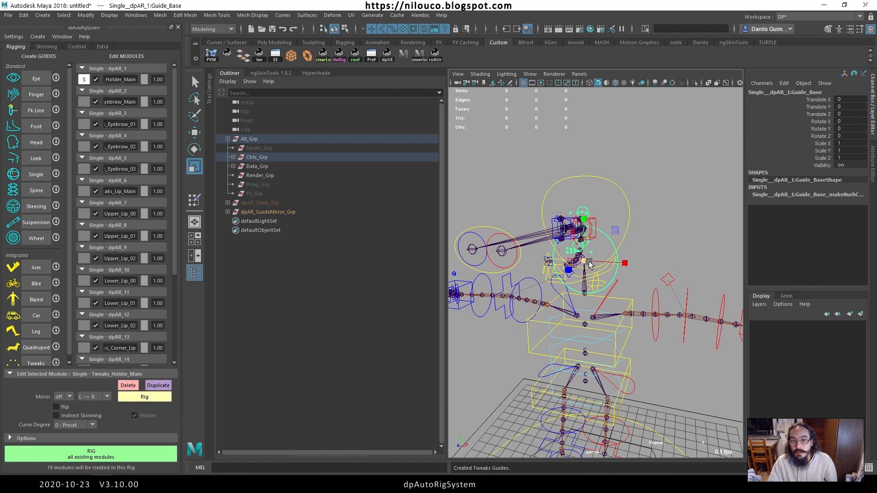
{"action": "left_click_drag", "start_coordinate": [584, 261], "coordinate": [595, 300]}
{"action": "left_click", "coordinate": [678, 208]}
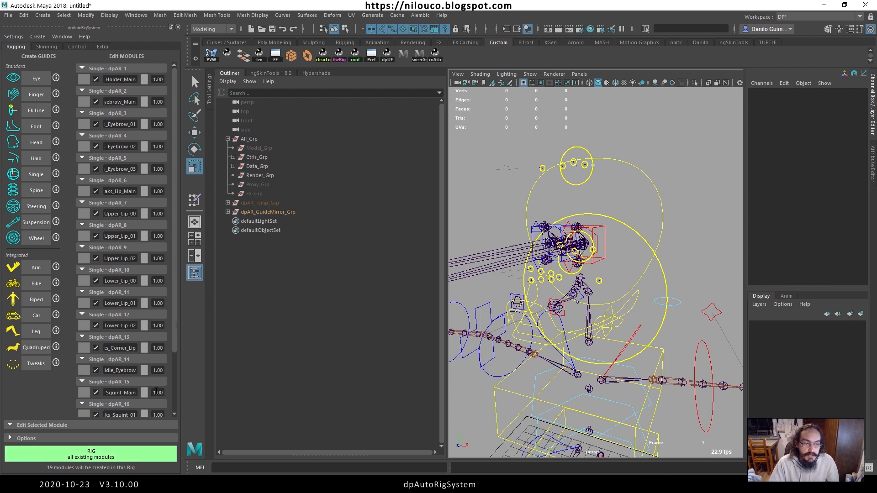
{"action": "left_click", "coordinate": [122, 450]}
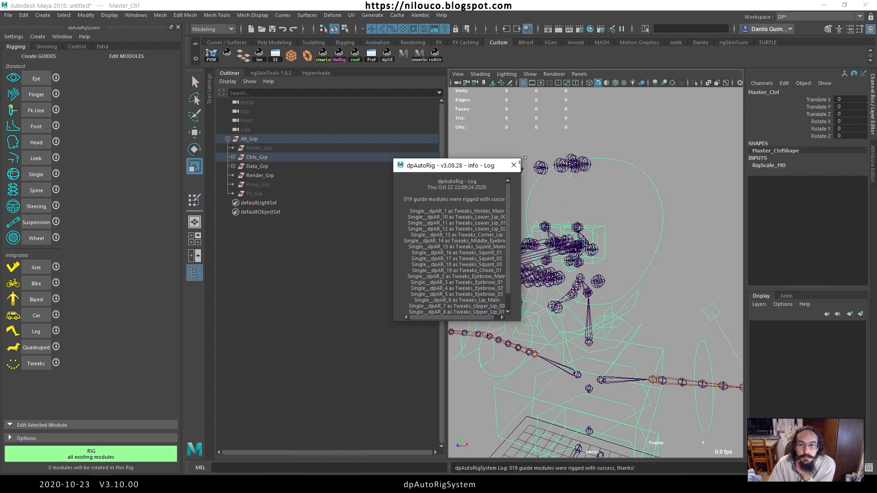
{"action": "left_click", "coordinate": [513, 165]}
Step: Pick L_Tweaks_Eyebrow_Main_Ctrl, try moving L_Tweaks_Eyebrow_01_Ctrl above the head, and undo the move
{"action": "scroll", "coordinate": [585, 176], "scroll_direction": "up", "scroll_amount": 5}
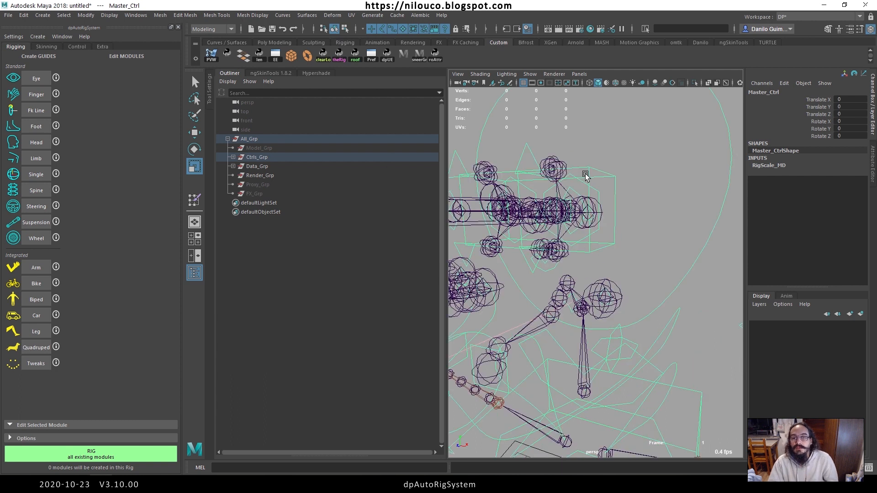
{"action": "left_click_drag", "start_coordinate": [597, 201], "coordinate": [614, 274], "text": "alt"}
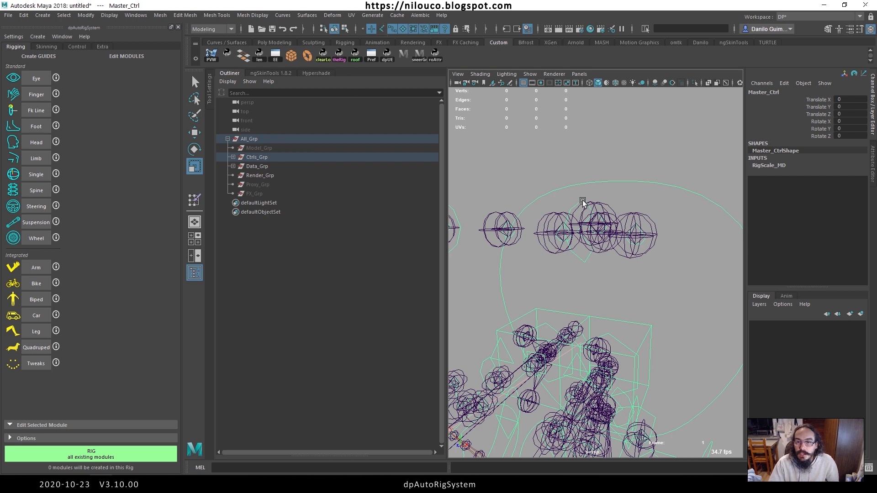
{"action": "left_click", "coordinate": [583, 202]}
{"action": "key", "text": "w"}
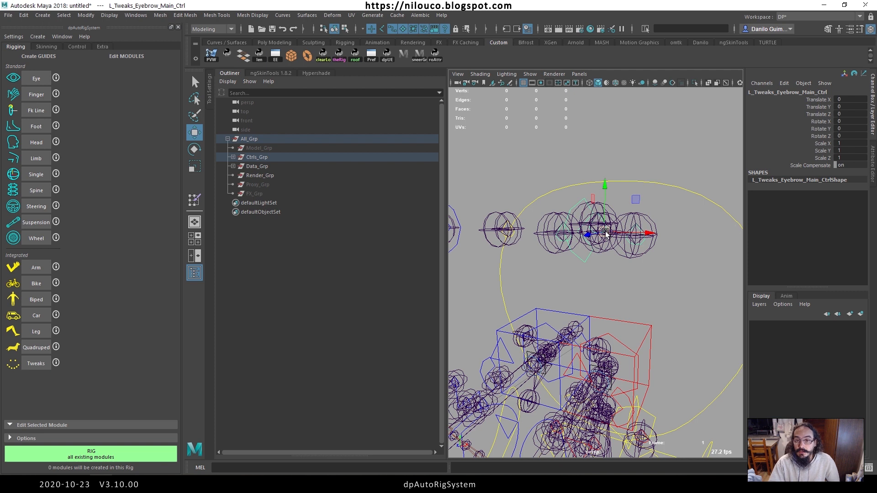
{"action": "left_click", "coordinate": [560, 232]}
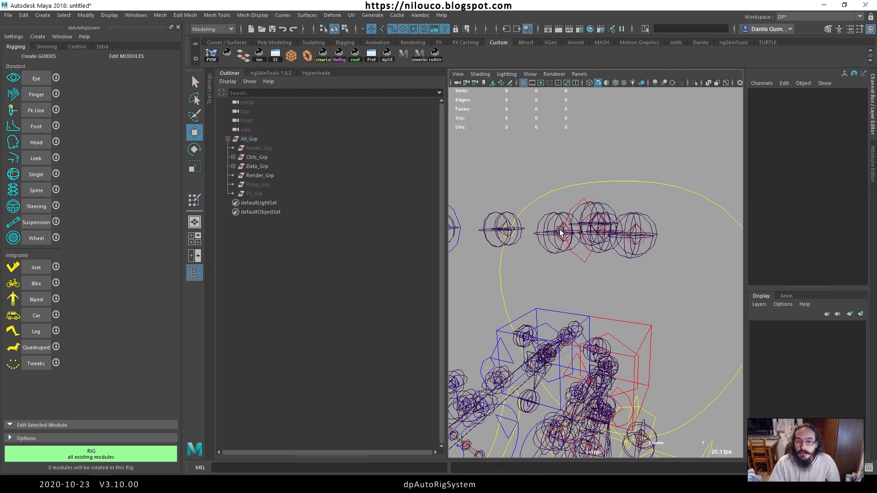
{"action": "left_click", "coordinate": [560, 232]}
{"action": "left_click_drag", "start_coordinate": [560, 232], "coordinate": [569, 216]}
{"action": "key", "text": "ctrl+z"}
Step: Select L_Tweaks_Eyebrow_03_Ctrl, the outermost left eyebrow tweak control
{"action": "scroll", "coordinate": [573, 220], "scroll_direction": "down", "scroll_amount": 4}
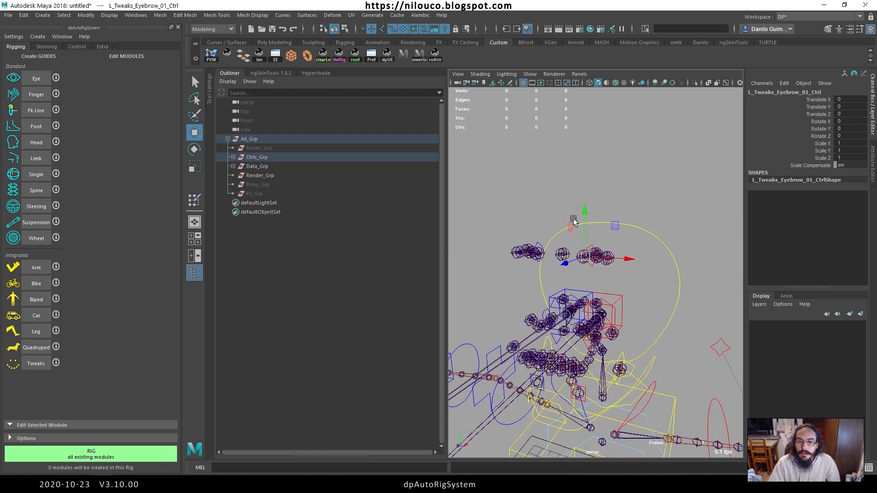
{"action": "scroll", "coordinate": [573, 221], "scroll_direction": "up", "scroll_amount": 5}
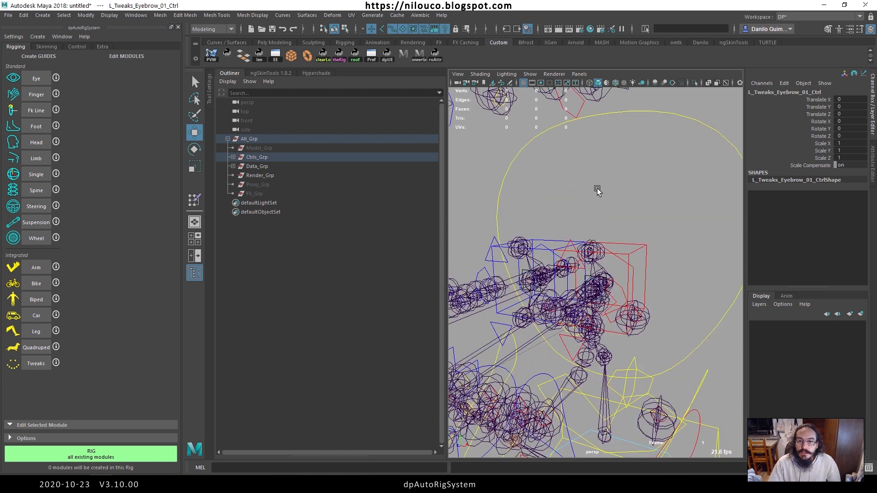
{"action": "scroll", "coordinate": [597, 191], "scroll_direction": "up", "scroll_amount": 4}
{"action": "left_click", "coordinate": [636, 218]}
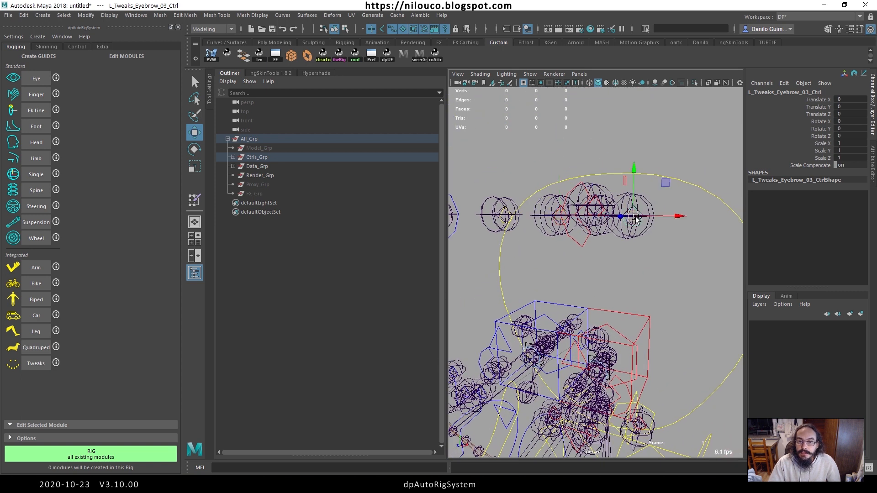
Step: Set the joint display size to 0.03 and widen the perspective viewport by narrowing the Outliner
{"action": "scroll", "coordinate": [634, 222], "scroll_direction": "down", "scroll_amount": 5}
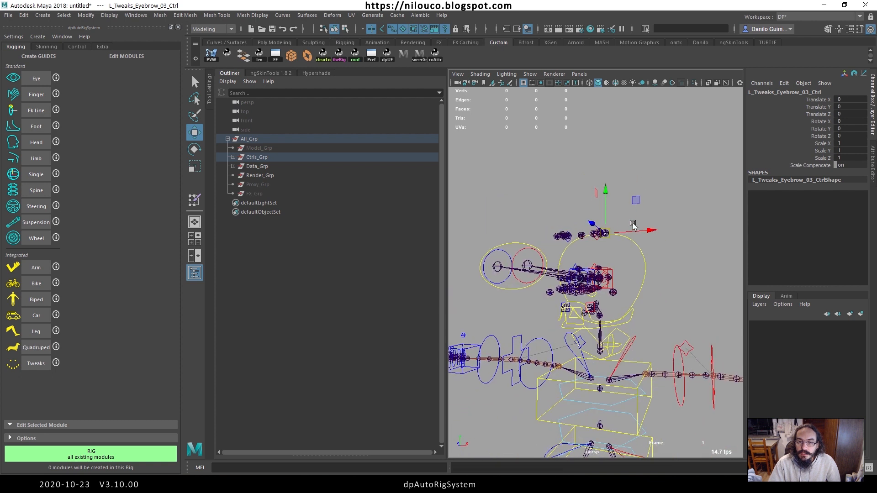
{"action": "scroll", "coordinate": [632, 224], "scroll_direction": "up", "scroll_amount": 6}
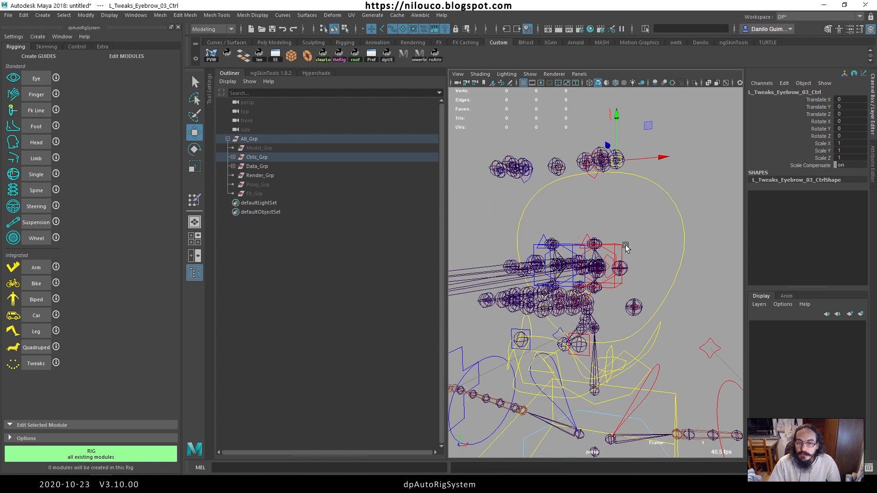
{"action": "left_click", "coordinate": [103, 16]}
{"action": "mouse_move", "coordinate": [167, 151]}
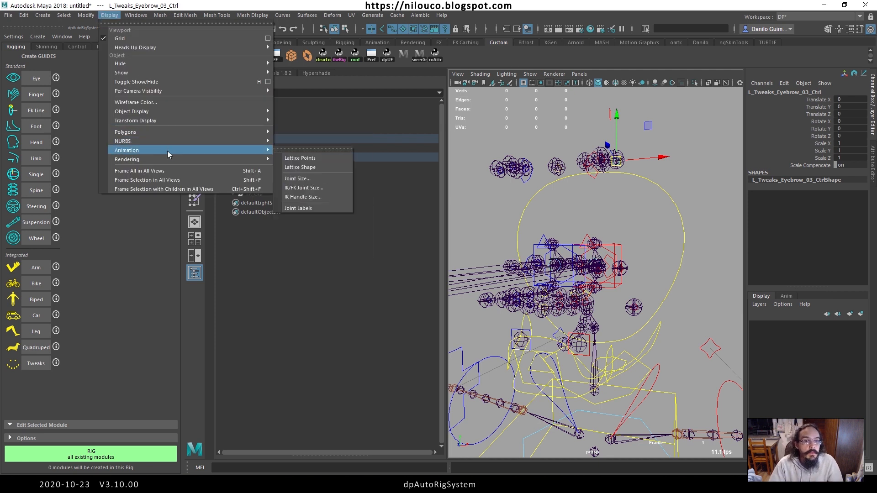
{"action": "left_click", "coordinate": [313, 178]}
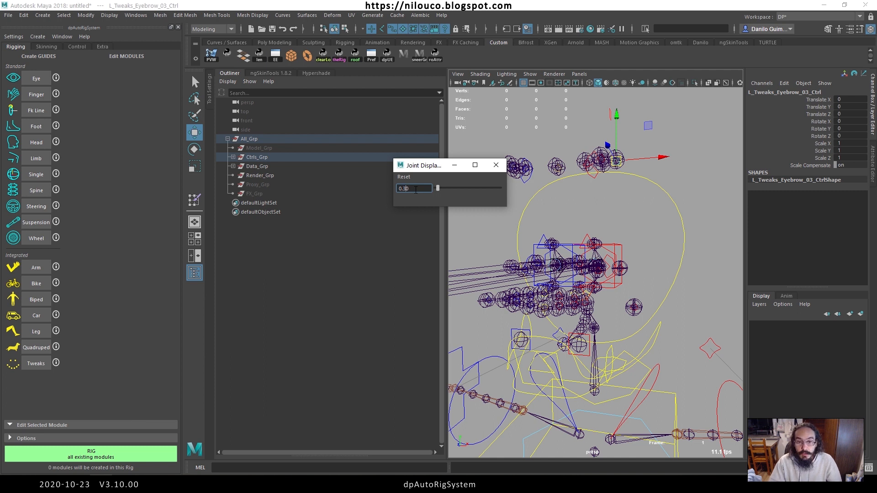
{"action": "key", "text": "Return"}
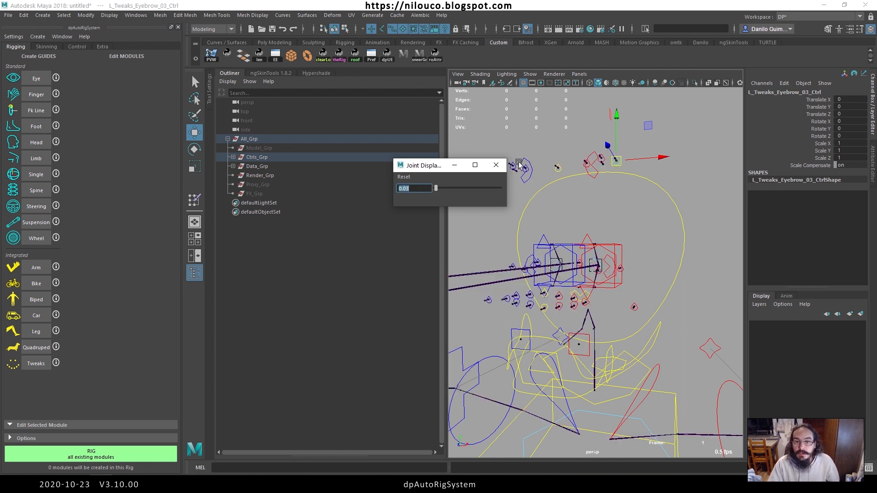
{"action": "left_click", "coordinate": [496, 165]}
{"action": "left_click_drag", "start_coordinate": [446, 167], "coordinate": [379, 166]}
Step: Try moving L_Tweaks_Eyebrow_Main_Ctrl to test the left eyebrow tweaks and undo the moves
{"action": "scroll", "coordinate": [543, 212], "scroll_direction": "up", "scroll_amount": 3}
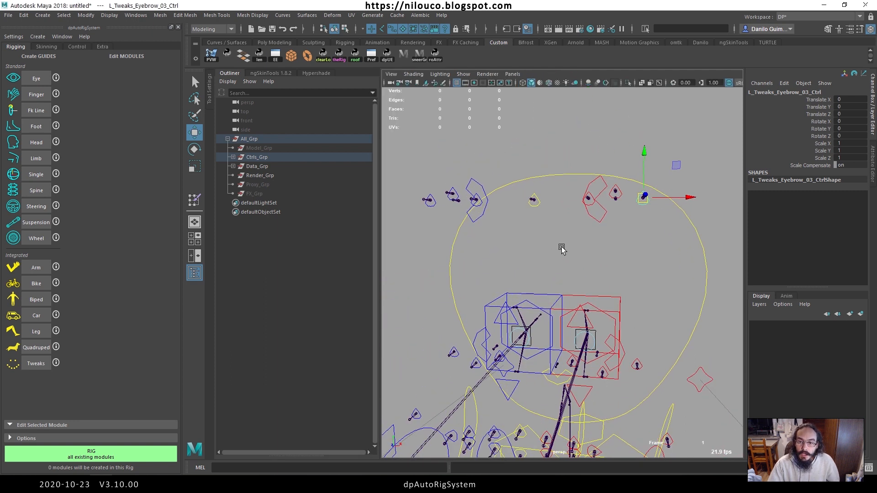
{"action": "scroll", "coordinate": [580, 222], "scroll_direction": "up", "scroll_amount": 2}
{"action": "key", "text": "ctrl+z"}
{"action": "key", "text": "ctrl+z"}
{"action": "key", "text": "ctrl+z"}
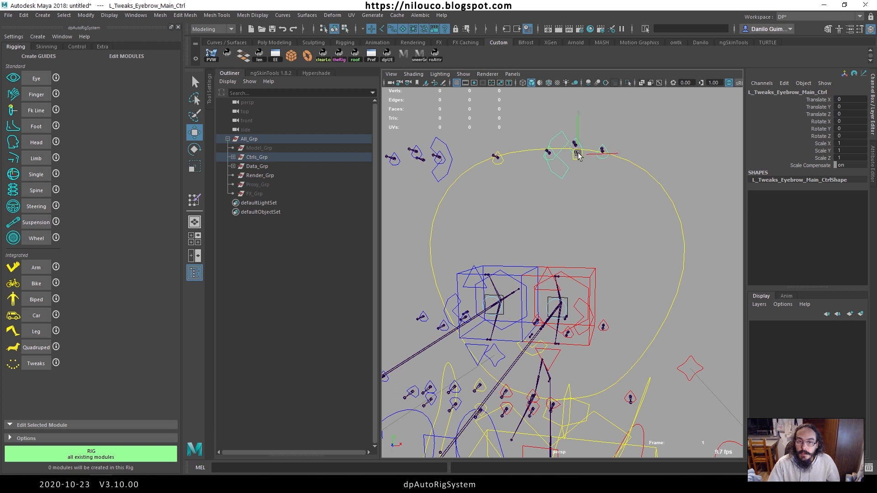
{"action": "left_click_drag", "start_coordinate": [579, 280], "coordinate": [621, 247], "text": "alt"}
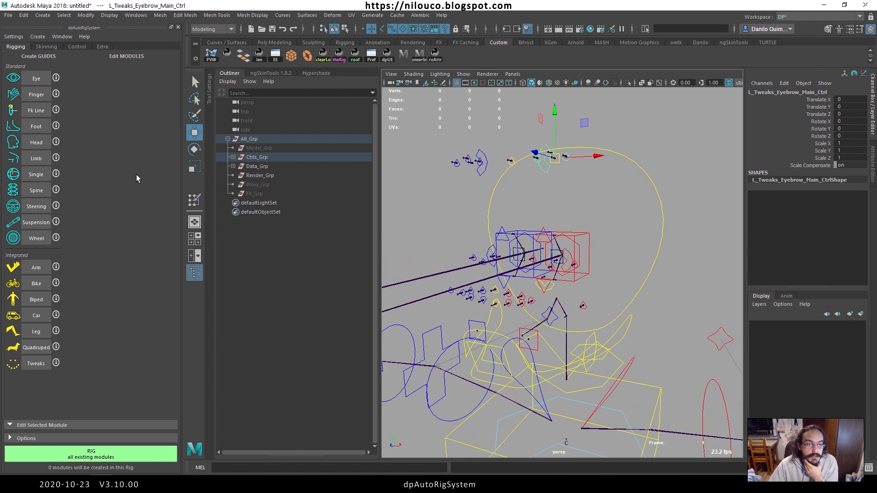
Step: Create the default package of facial controls with Facial Control set to Facial Joints (Gaming)
{"action": "left_click", "coordinate": [100, 48]}
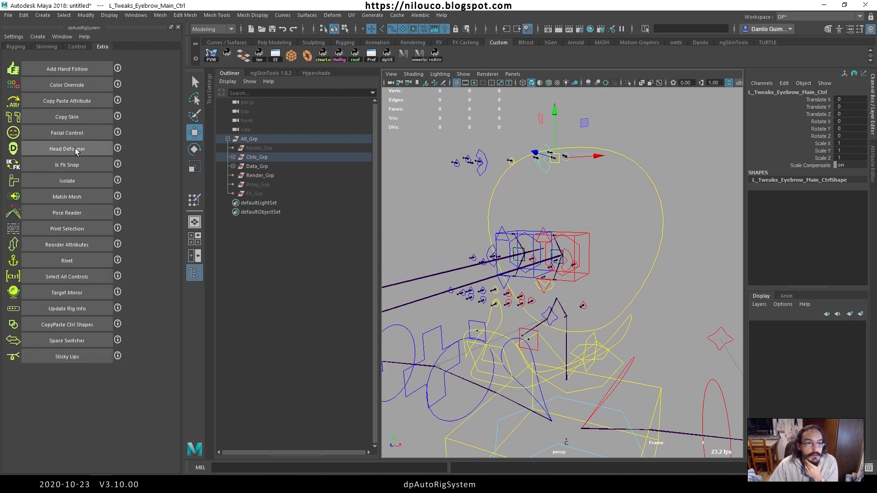
{"action": "left_click", "coordinate": [71, 136]}
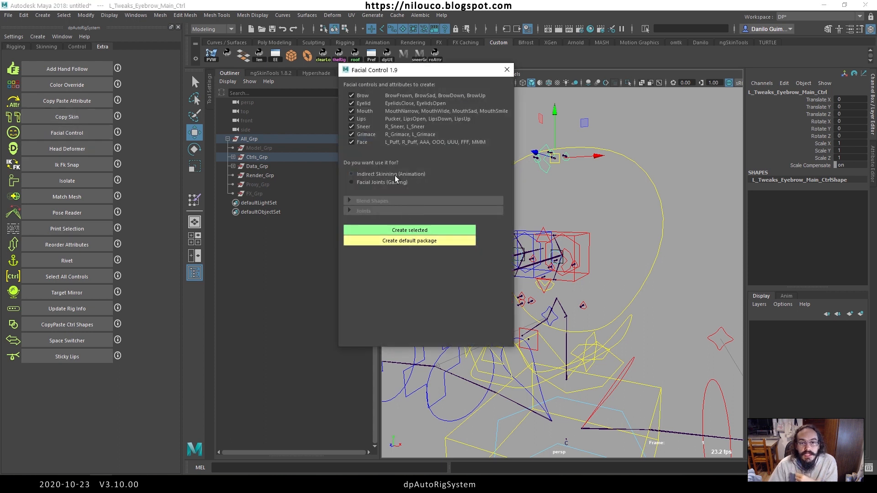
{"action": "left_click", "coordinate": [369, 183]}
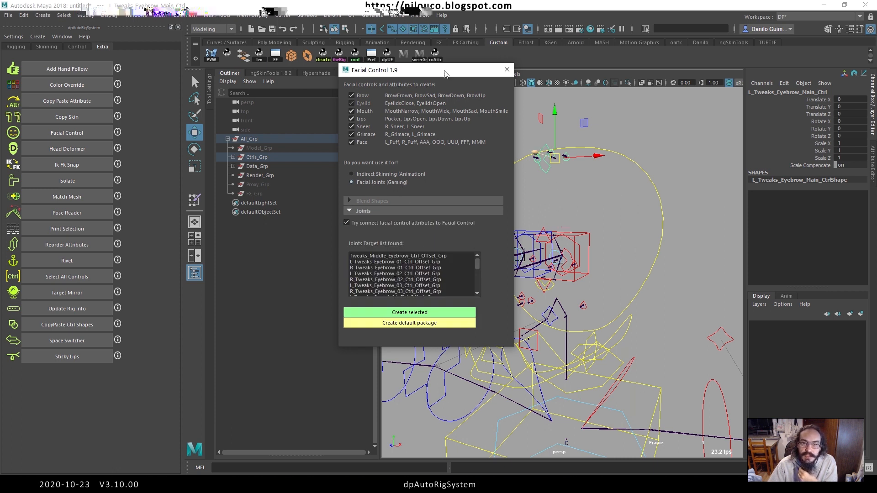
{"action": "left_click_drag", "start_coordinate": [445, 71], "coordinate": [307, 73]}
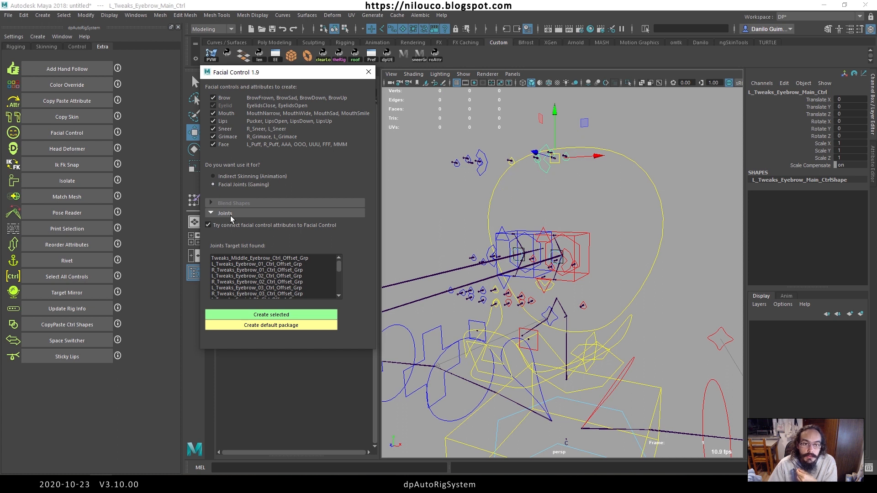
{"action": "left_click", "coordinate": [271, 327]}
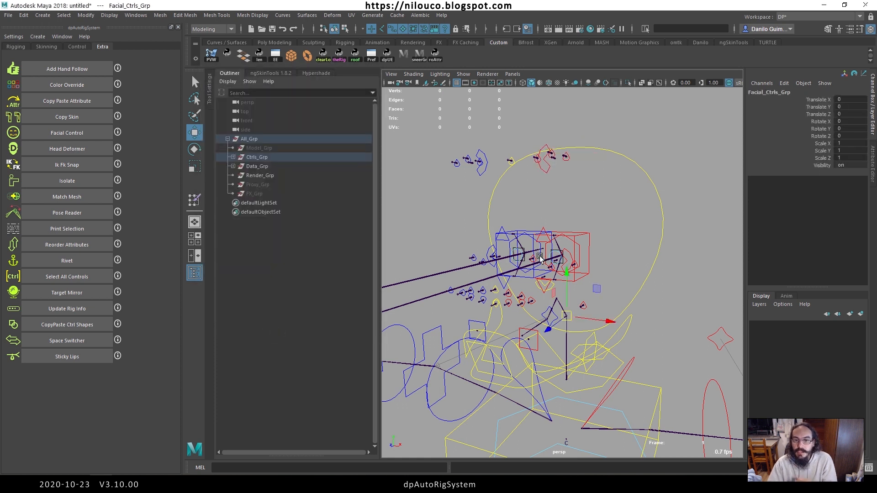
Step: Scale Facial_Ctrls_Grp uniformly to 0.234, move it to Translate Y 1.255 and Translate Z 0.991 over the face, and clear the selection
{"action": "scroll", "coordinate": [538, 257], "scroll_direction": "down", "scroll_amount": 5}
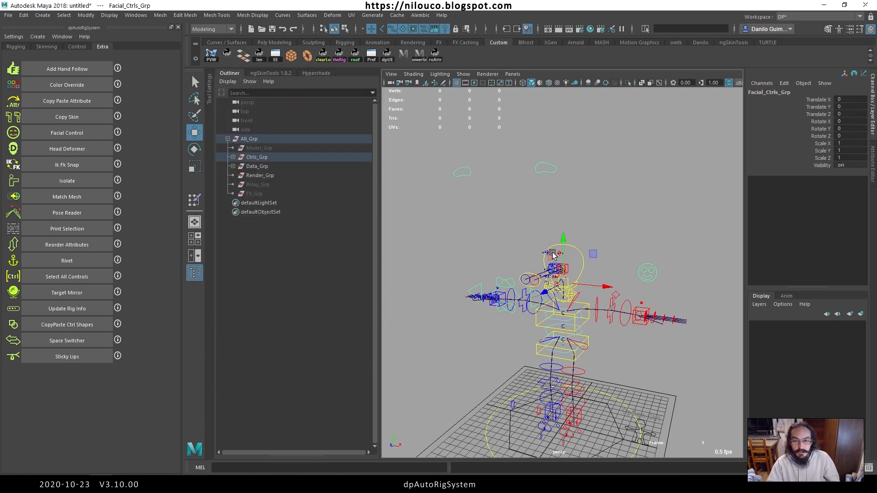
{"action": "key", "text": "r"}
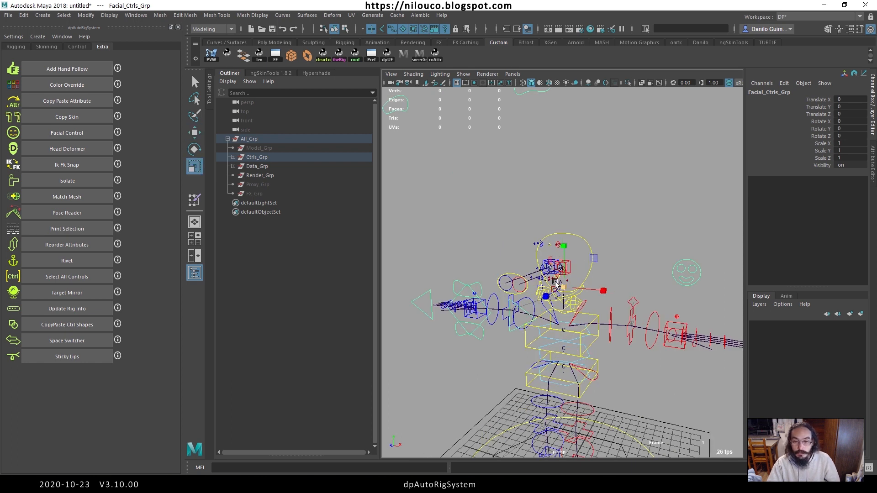
{"action": "left_click_drag", "start_coordinate": [563, 288], "coordinate": [379, 254]}
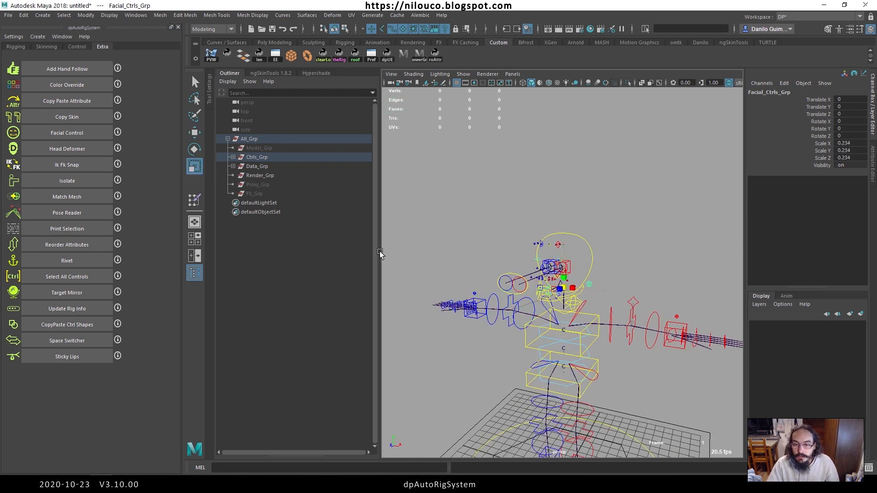
{"action": "scroll", "coordinate": [576, 258], "scroll_direction": "up", "scroll_amount": 4}
{"action": "left_click_drag", "start_coordinate": [576, 258], "coordinate": [514, 243], "text": "alt"}
{"action": "key", "text": "w"}
{"action": "left_click_drag", "start_coordinate": [514, 243], "coordinate": [616, 226], "text": "alt"}
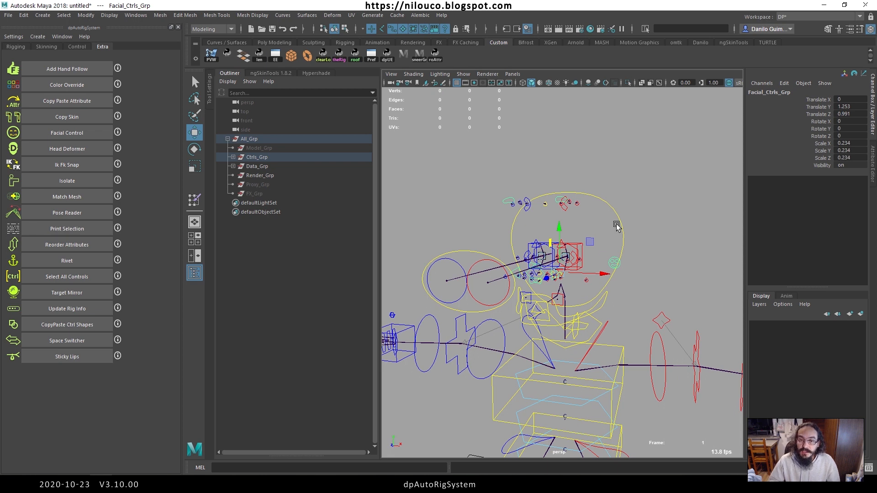
{"action": "left_click", "coordinate": [541, 146]}
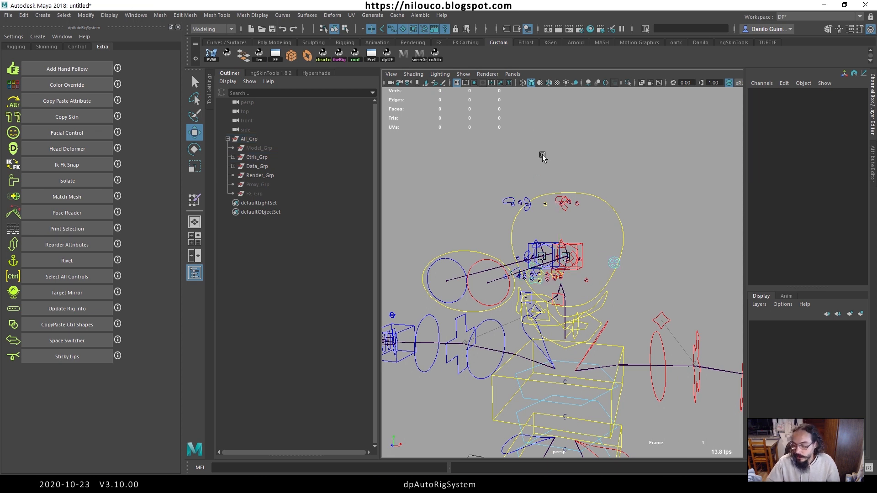
Step: Try moving L_Brow_Ctrl to test the left eyebrow joints and undo the move
{"action": "right_click_drag", "start_coordinate": [548, 208], "coordinate": [580, 256], "text": "alt"}
{"action": "left_click_drag", "start_coordinate": [580, 256], "coordinate": [578, 245], "text": "alt"}
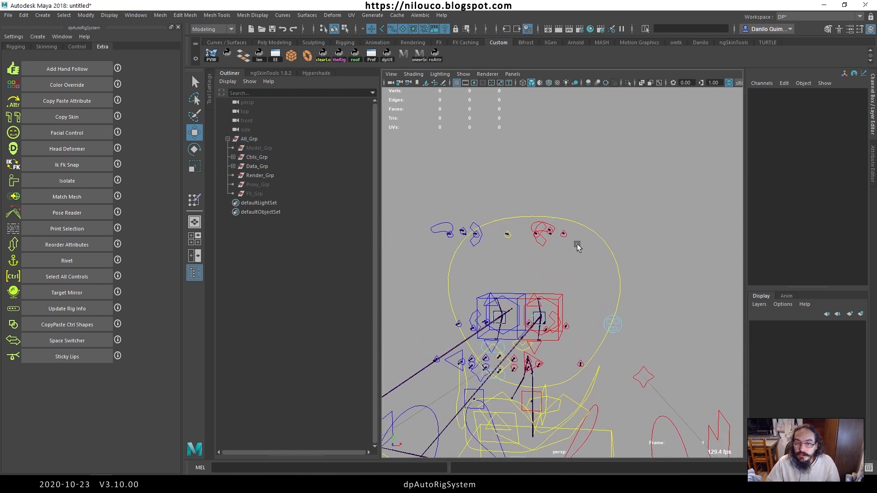
{"action": "right_click_drag", "start_coordinate": [577, 245], "coordinate": [583, 247], "text": "alt"}
{"action": "left_click", "coordinate": [547, 219]}
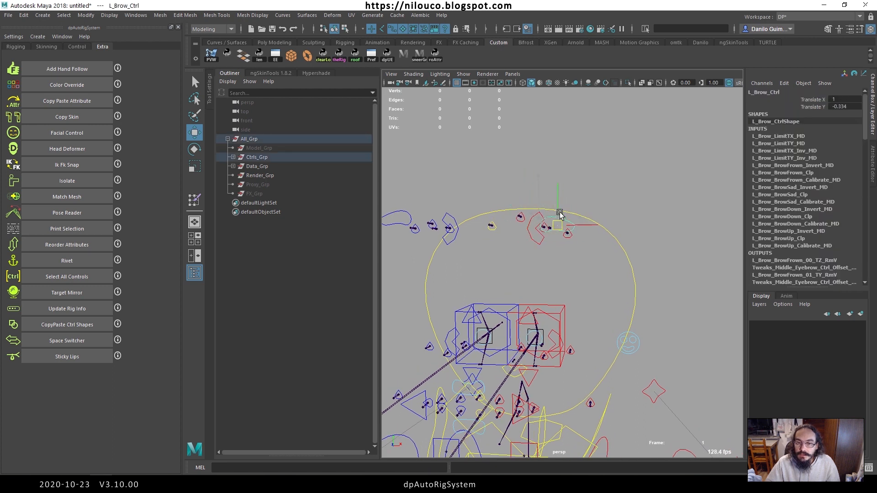
{"action": "left_click_drag", "start_coordinate": [547, 188], "coordinate": [552, 210]}
{"action": "key", "text": "ctrl+z"}
Step: Try moving L_Mouth_Ctrl to test the mouth-side joints and undo the move
{"action": "left_click_drag", "start_coordinate": [534, 264], "coordinate": [576, 253], "text": "alt"}
{"action": "left_click", "coordinate": [612, 260]}
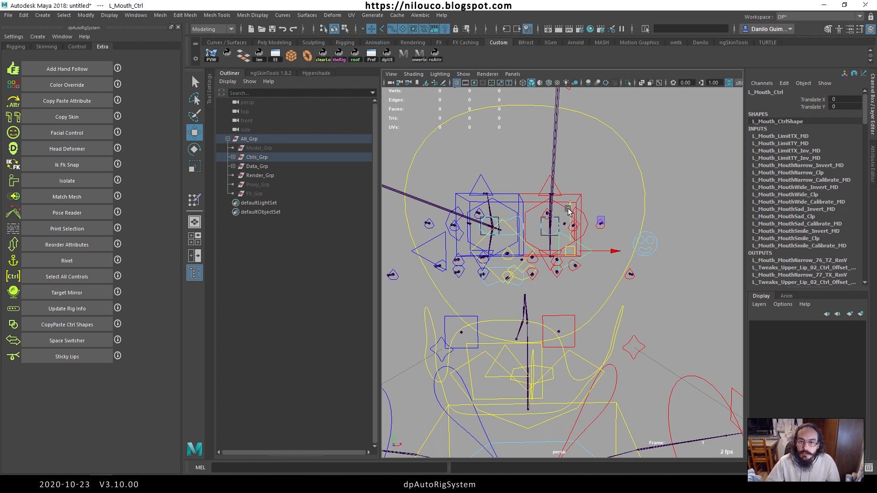
{"action": "left_click_drag", "start_coordinate": [570, 206], "coordinate": [543, 233]}
{"action": "key", "text": "ctrl+z"}
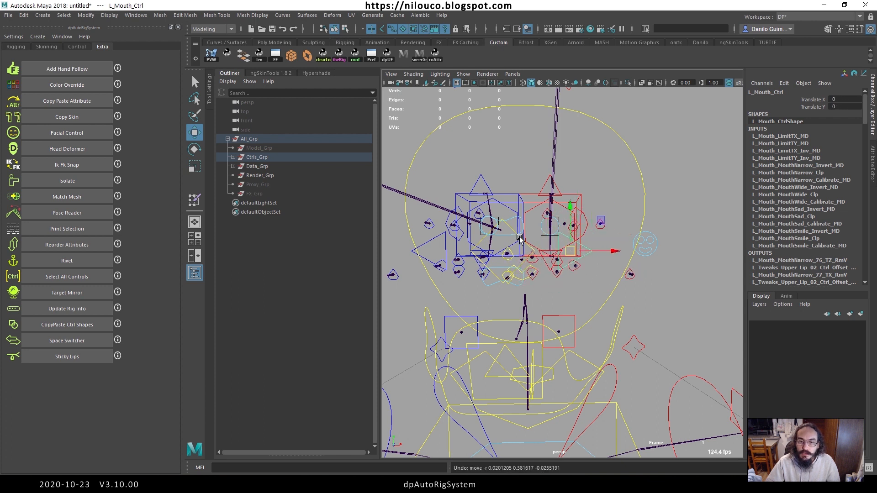
Step: Try moving the central control above the mouth vertically, undo the move and clear the selection
{"action": "left_click", "coordinate": [515, 233]}
{"action": "middle_click_drag", "start_coordinate": [516, 233], "coordinate": [529, 242], "text": "alt"}
{"action": "right_click_drag", "start_coordinate": [529, 242], "coordinate": [529, 251], "text": "alt"}
{"action": "left_click_drag", "start_coordinate": [525, 264], "coordinate": [526, 240]}
{"action": "key", "text": "ctrl+z"}
{"action": "left_click", "coordinate": [593, 301]}
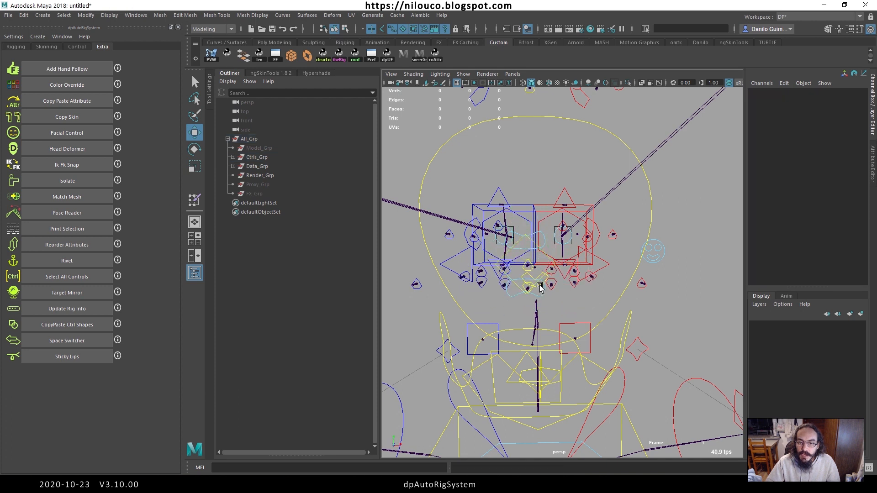
Step: Try moving Grimace_Ctrl and the cyan control between the eyes, undoing each move
{"action": "left_click", "coordinate": [540, 295]}
{"action": "mouse_move", "coordinate": [541, 295]}
{"action": "left_mouse_down"}
{"action": "mouse_move", "coordinate": [550, 299]}
{"action": "mouse_move", "coordinate": [529, 299]}
{"action": "left_mouse_up"}
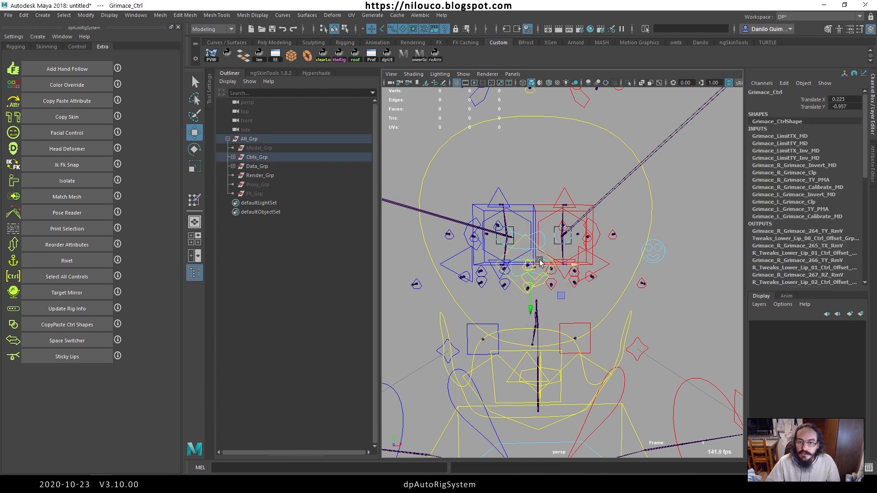
{"action": "key", "text": "ctrl+z"}
{"action": "left_click", "coordinate": [539, 234]}
{"action": "mouse_move", "coordinate": [527, 243]}
{"action": "left_mouse_down"}
{"action": "mouse_move", "coordinate": [532, 233]}
{"action": "mouse_move", "coordinate": [517, 228]}
{"action": "left_mouse_up"}
{"action": "key", "text": "ctrl+z"}
Step: Select Face_Ctrl, try its AAA attribute and set OOO to 1, viewing the mouth shape from several angles
{"action": "left_click", "coordinate": [652, 250]}
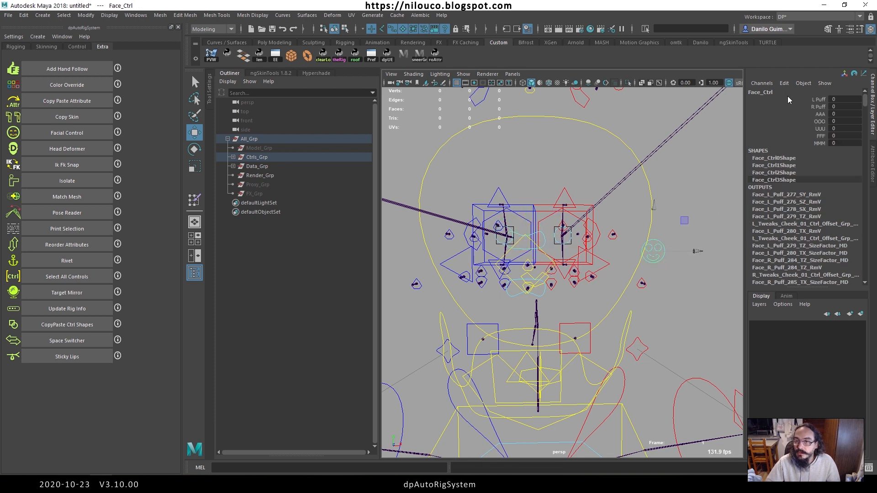
{"action": "left_click", "coordinate": [820, 114]}
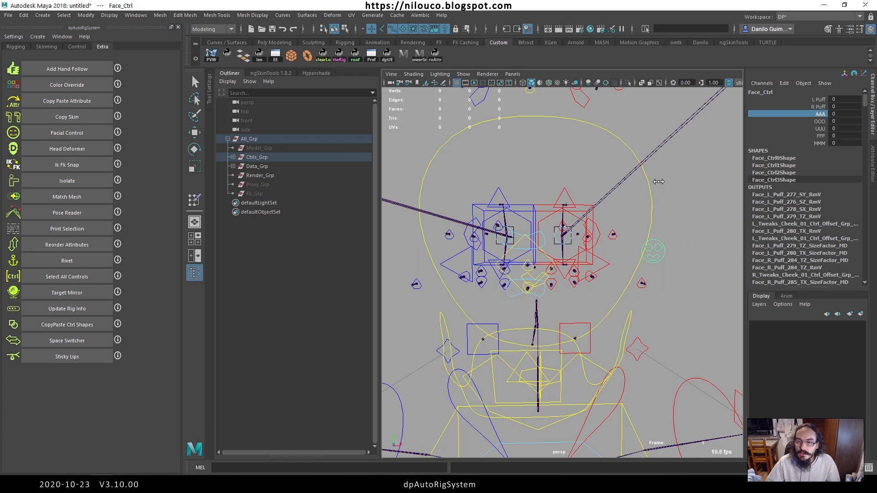
{"action": "left_click", "coordinate": [819, 122]}
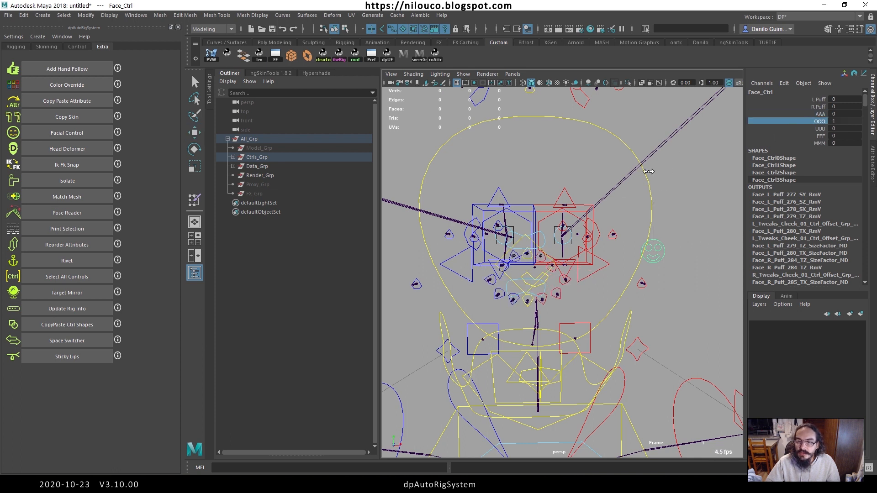
{"action": "middle_click_drag", "start_coordinate": [593, 260], "coordinate": [616, 260]}
{"action": "left_click_drag", "start_coordinate": [616, 260], "coordinate": [651, 259], "text": "alt"}
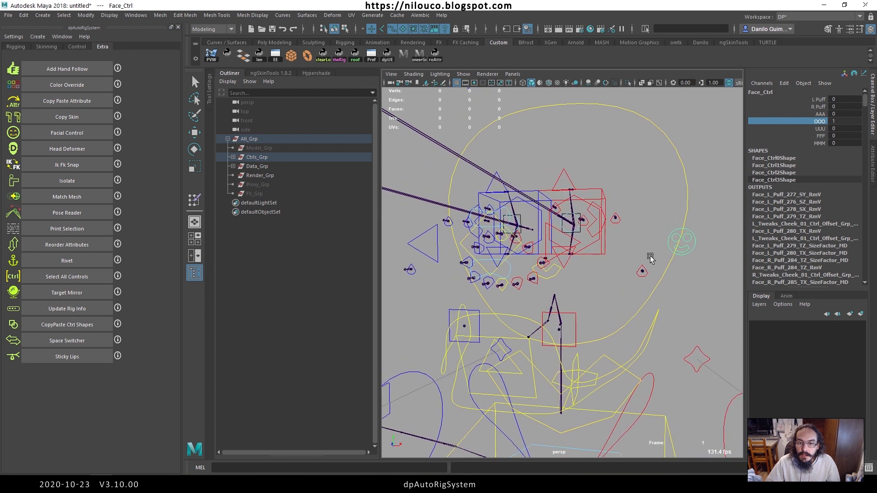
{"action": "left_click_drag", "start_coordinate": [504, 241], "coordinate": [538, 259], "text": "alt"}
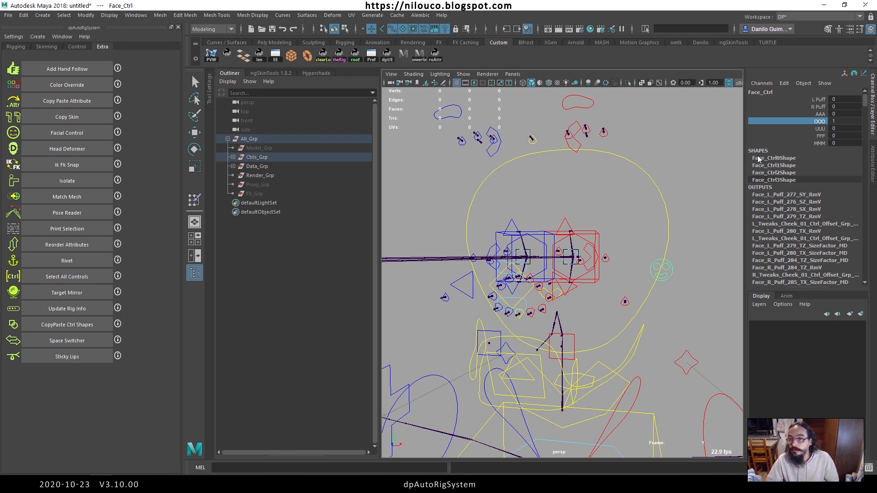
Step: Examine Face_Ctrl's extra attributes for the Tweaks calibration values listed under each facial shape
{"action": "key", "text": "ctrl+a"}
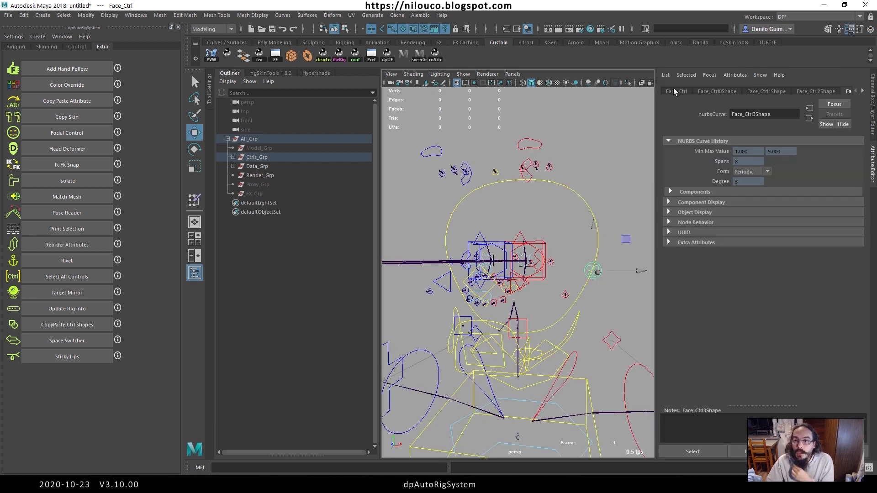
{"action": "left_click", "coordinate": [673, 90]}
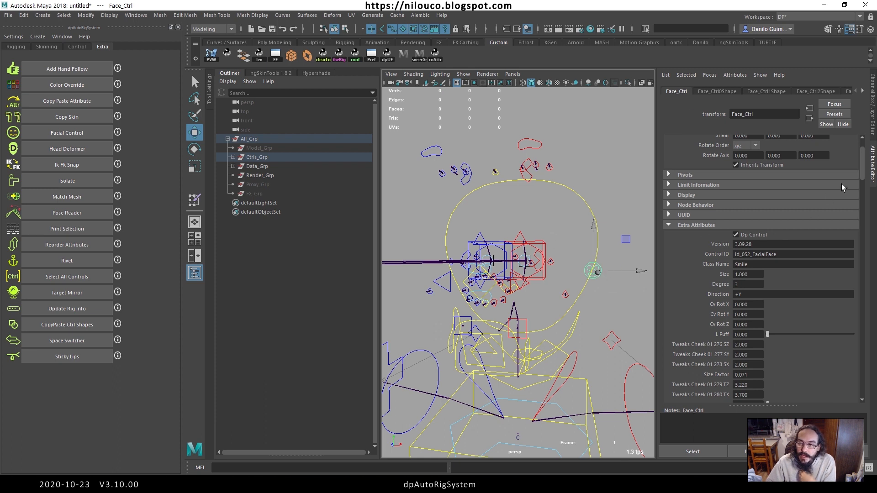
{"action": "left_click_drag", "start_coordinate": [864, 165], "coordinate": [852, 246]}
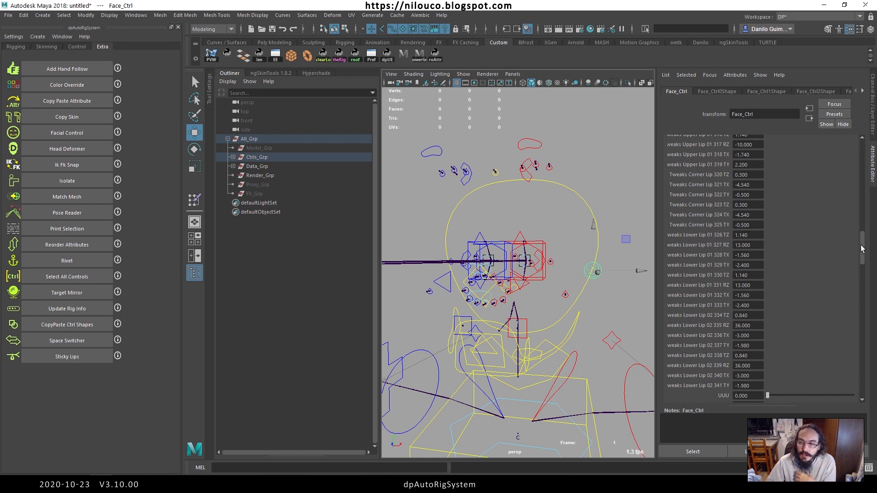
{"action": "scroll", "coordinate": [801, 238], "scroll_direction": "down", "scroll_amount": 5}
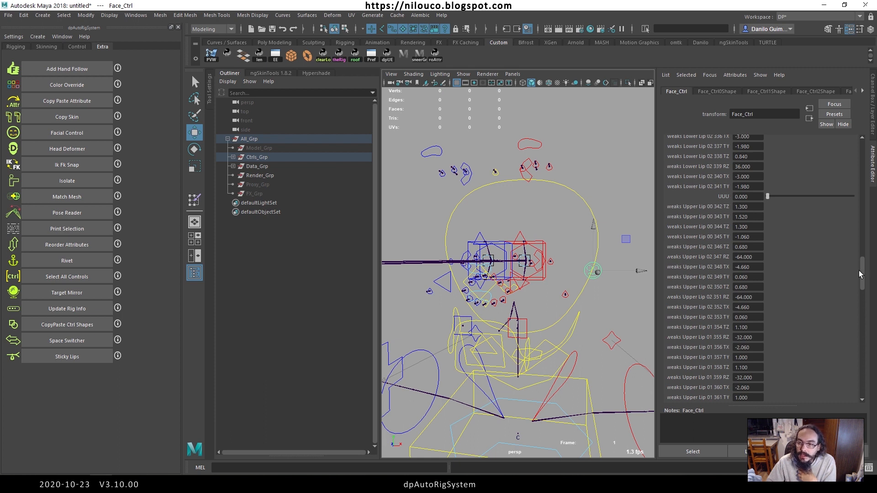
{"action": "left_click_drag", "start_coordinate": [862, 274], "coordinate": [861, 315]}
{"action": "scroll", "coordinate": [760, 233], "scroll_direction": "down", "scroll_amount": 3}
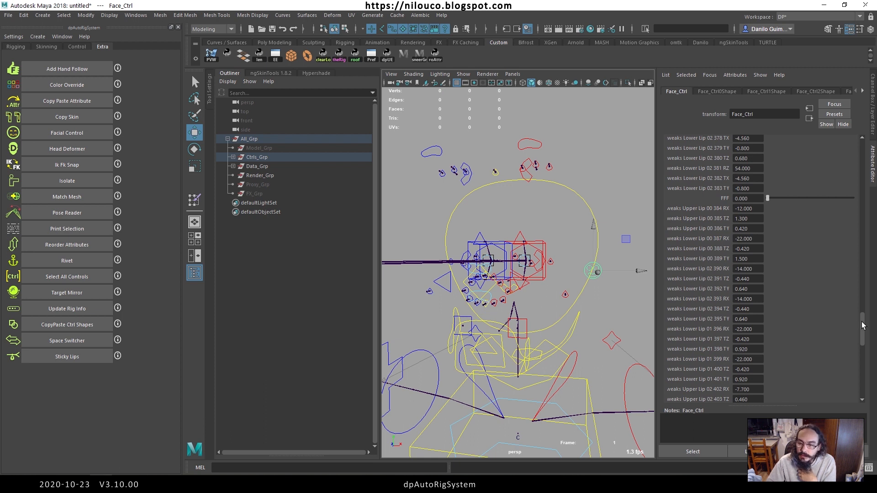
{"action": "left_click_drag", "start_coordinate": [863, 325], "coordinate": [872, 233]}
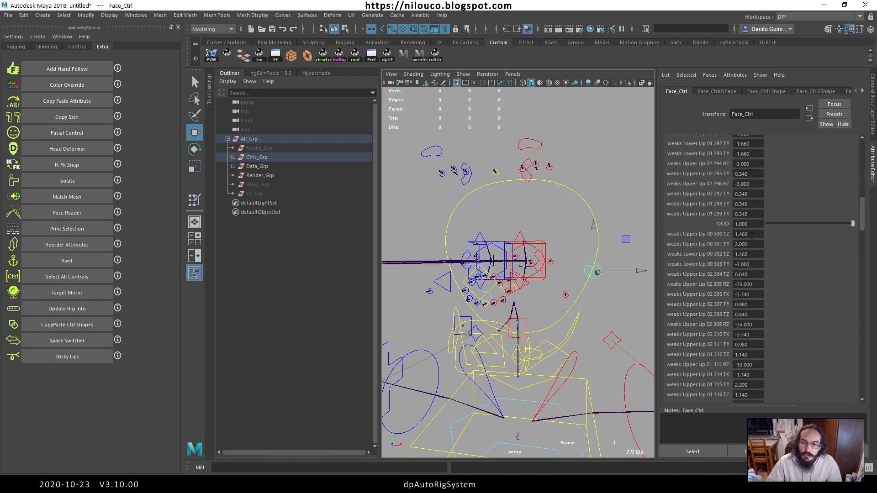
Step: Try setting the OOO shape's Tweaks Upper Lip 00 TZ calibration to 3.66 with OOO at 1
{"action": "left_click_drag", "start_coordinate": [752, 235], "coordinate": [745, 234], "text": "ctrl"}
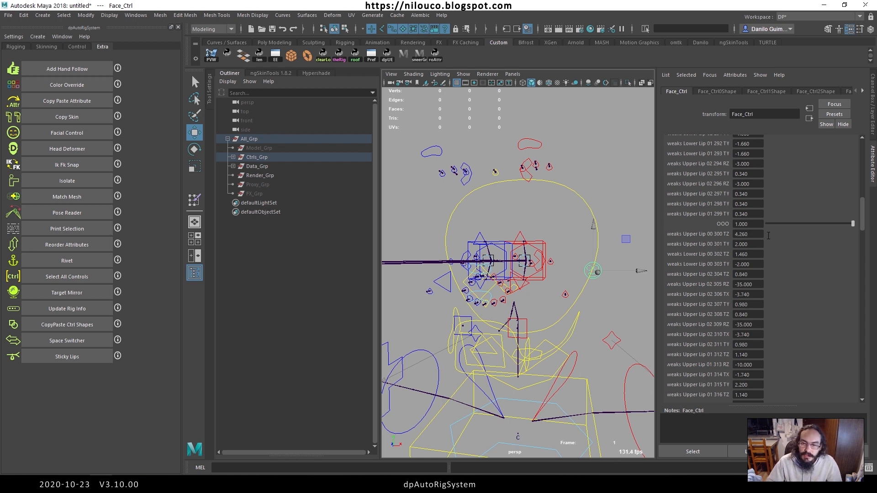
{"action": "key", "text": "ctrl+z"}
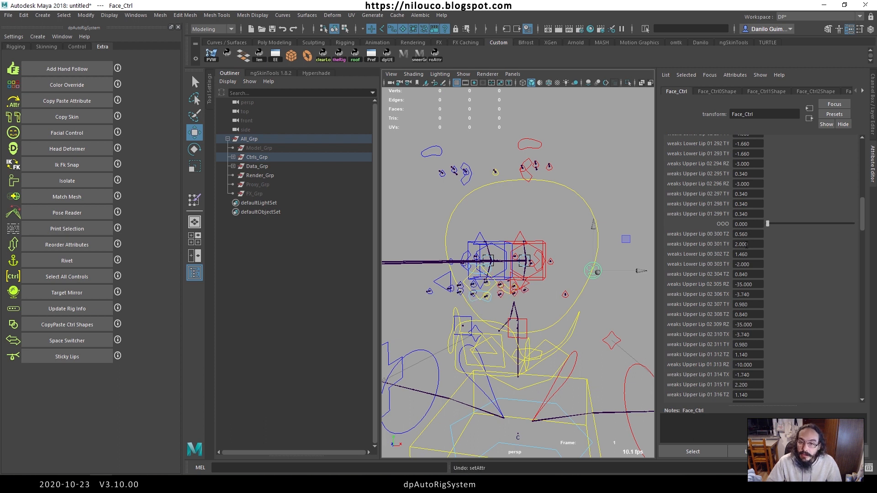
{"action": "left_click_drag", "start_coordinate": [767, 225], "coordinate": [853, 224]}
{"action": "scroll", "coordinate": [560, 272], "scroll_direction": "up", "scroll_amount": 5}
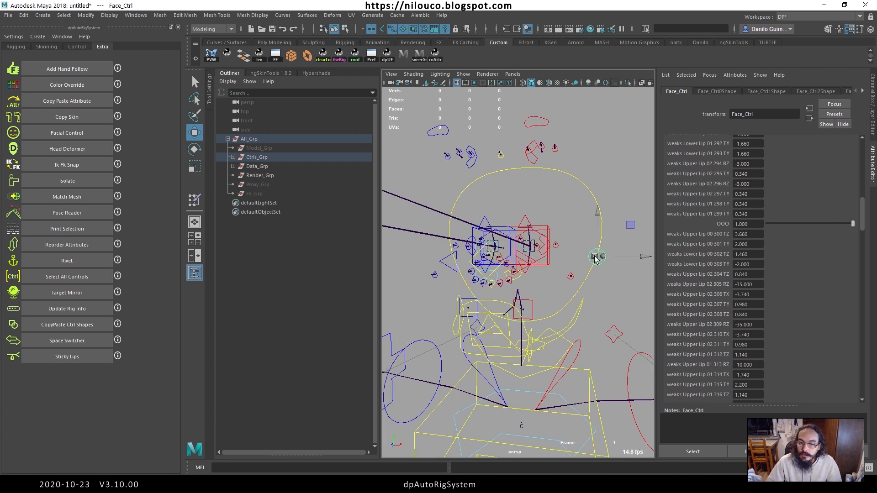
Step: Calibrate OOO: Upper Lip 00 TZ 0.76, TY 2.6; Lower Lip 00 TZ 0.86, TY -2.4; Upper Lip 02 TZ 1.74, RZ -35.3, TX -3.44, TY 1.38
{"action": "left_click_drag", "start_coordinate": [561, 272], "coordinate": [556, 249], "text": "alt"}
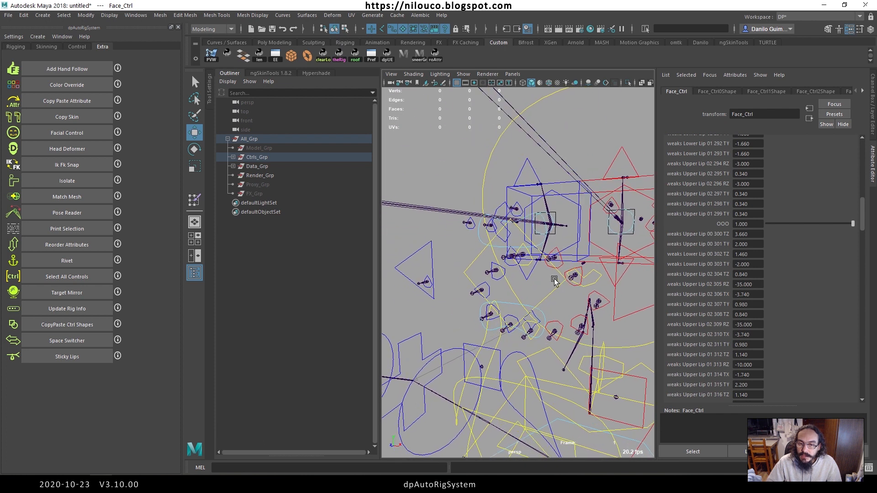
{"action": "left_click_drag", "start_coordinate": [741, 233], "coordinate": [758, 354], "text": "ctrl"}
{"action": "left_click", "coordinate": [749, 245]}
{"action": "key", "text": "ctrl+z"}
{"action": "key", "text": "ctrl+z"}
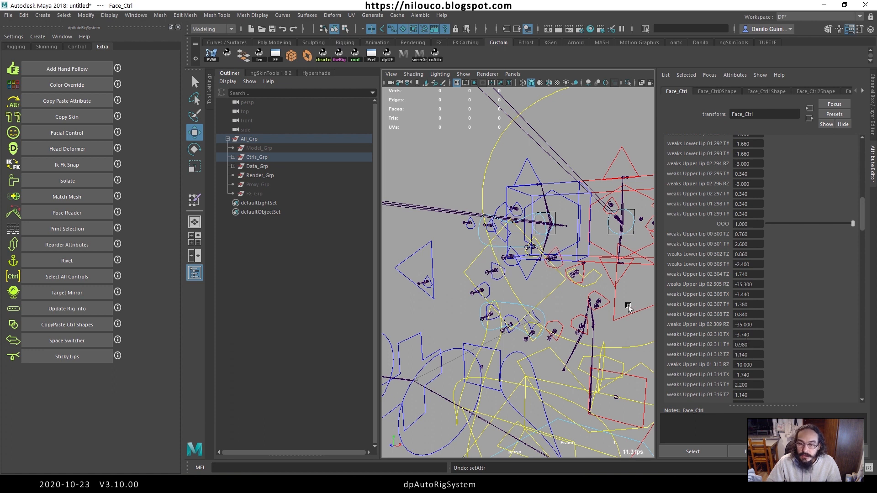
{"action": "key", "text": "f"}
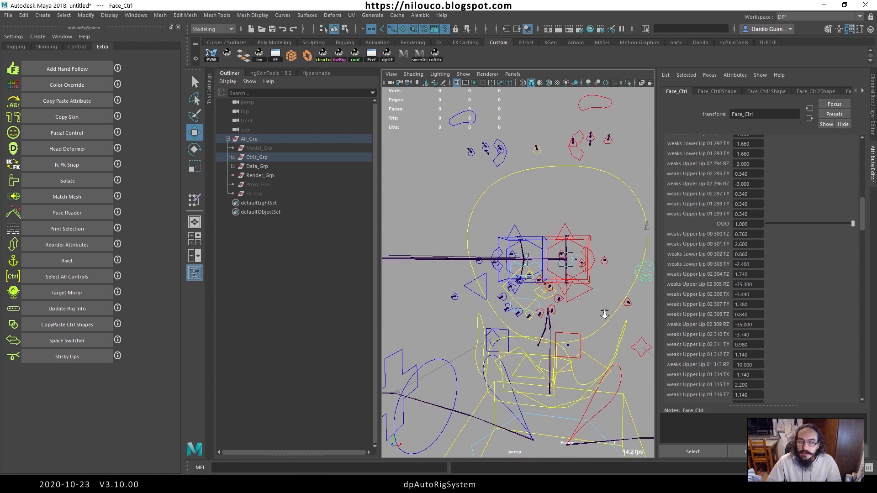
{"action": "left_click_drag", "start_coordinate": [531, 295], "coordinate": [544, 284], "text": "alt"}
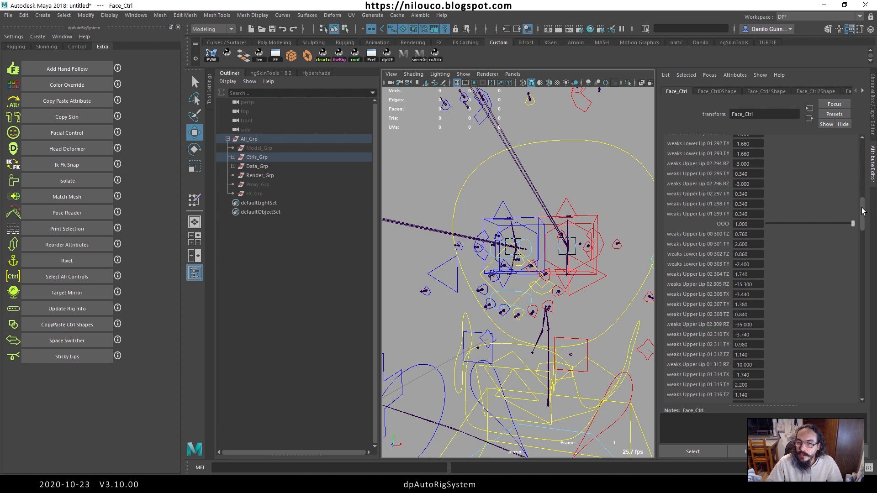
{"action": "mouse_move", "coordinate": [862, 210]}
{"action": "left_mouse_down"}
{"action": "mouse_move", "coordinate": [861, 254]}
{"action": "mouse_move", "coordinate": [859, 185]}
{"action": "mouse_move", "coordinate": [855, 198]}
{"action": "left_mouse_up"}
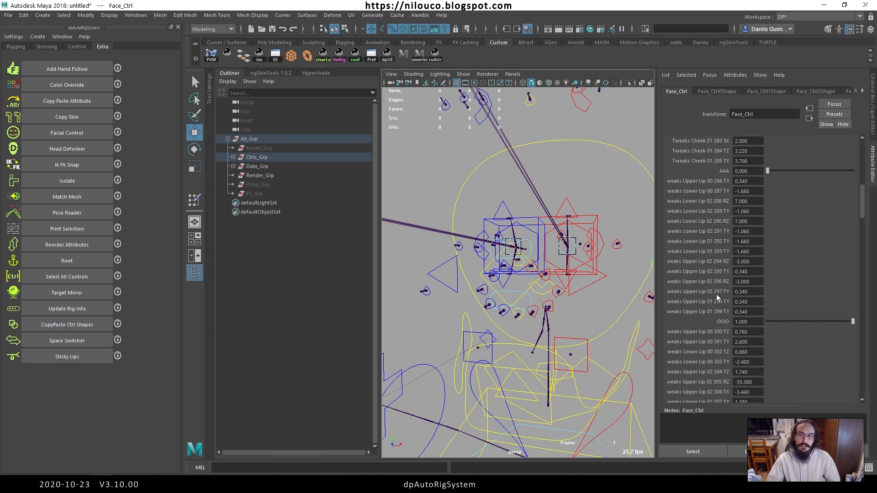
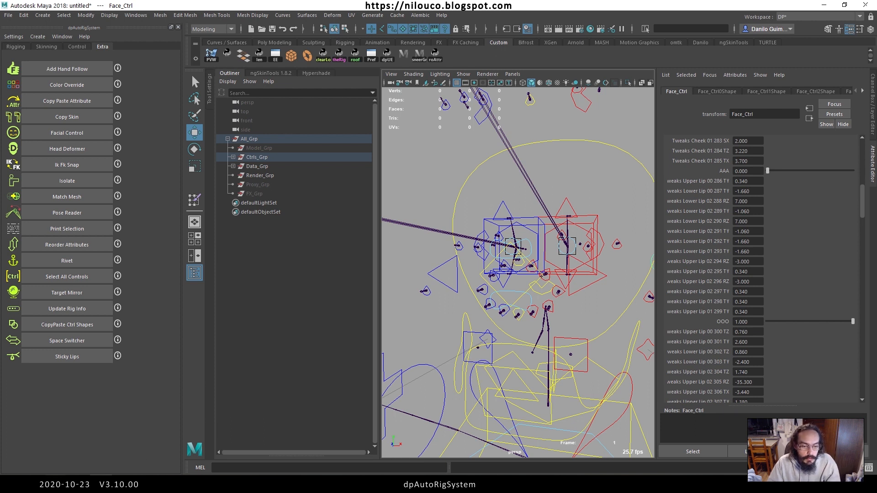
Step: Switch to the Dev_dpAutoRigSystem change log in Chrome, check the version 3.09.22 SpaceSwitcher and Wheel entries, and return to Maya
{"action": "mouse_move", "coordinate": [91, 485]}
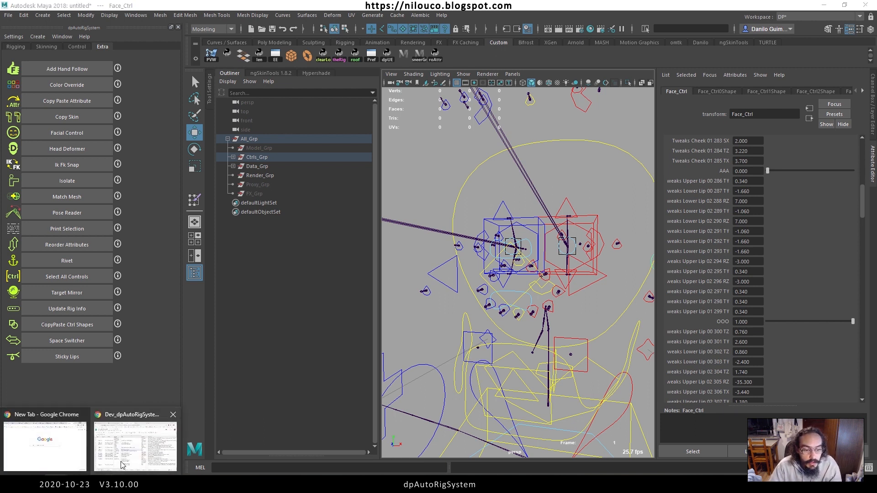
{"action": "left_click", "coordinate": [123, 465]}
{"action": "left_click", "coordinate": [371, 268]}
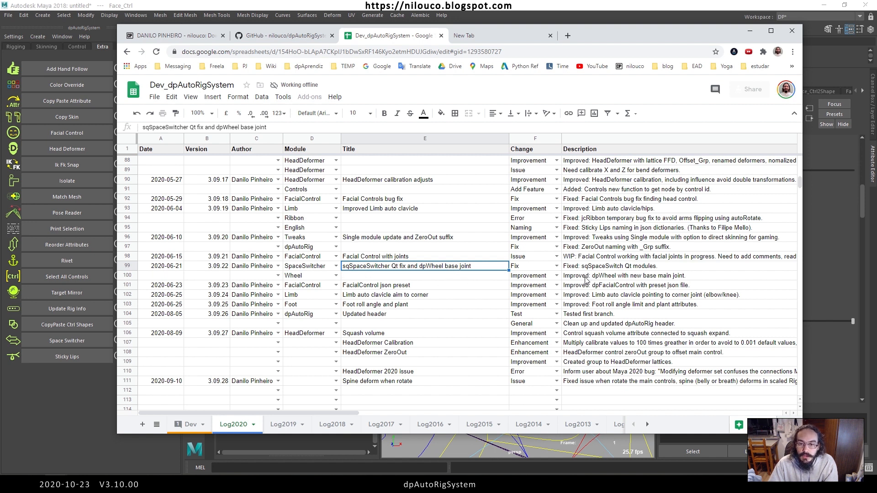
{"action": "left_click", "coordinate": [20, 393]}
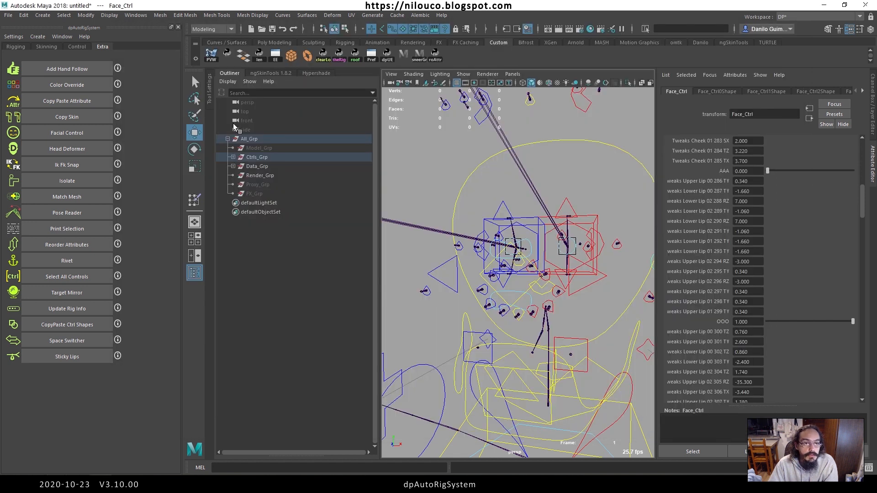
Step: Start a new scene without saving the current one and create a Wheel guide
{"action": "left_click", "coordinate": [252, 30]}
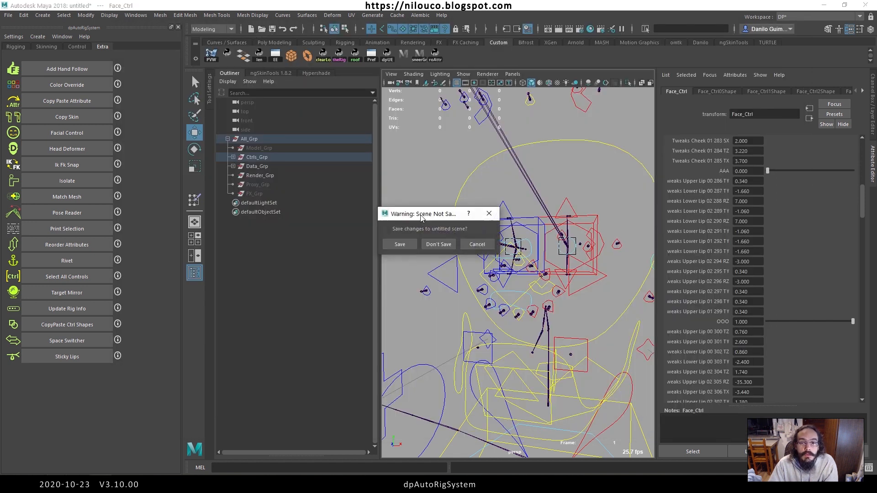
{"action": "left_click", "coordinate": [439, 244]}
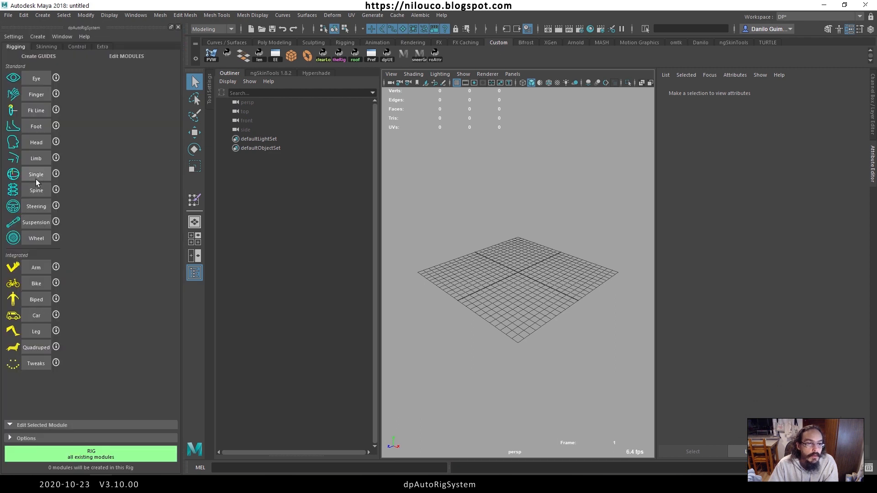
{"action": "left_click", "coordinate": [40, 238]}
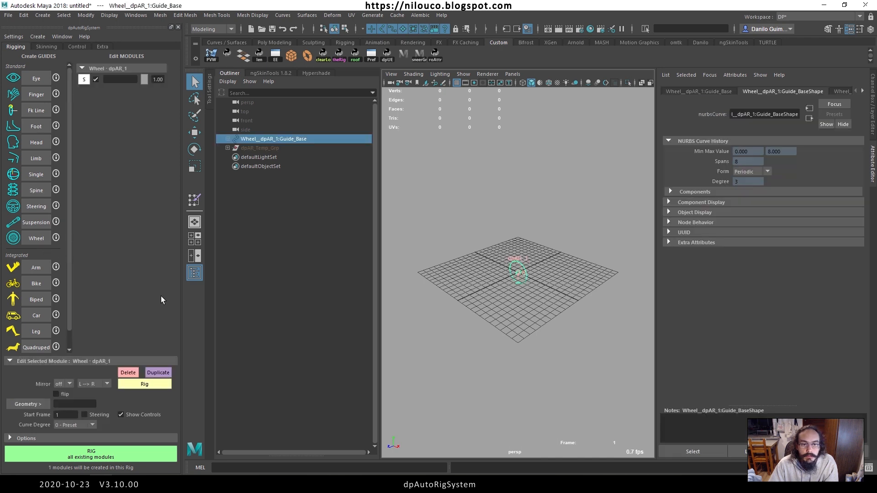
Step: Rig the Wheel guide, dismiss the log and select the main joint at the base of the wheel to inspect it
{"action": "left_click", "coordinate": [88, 455]}
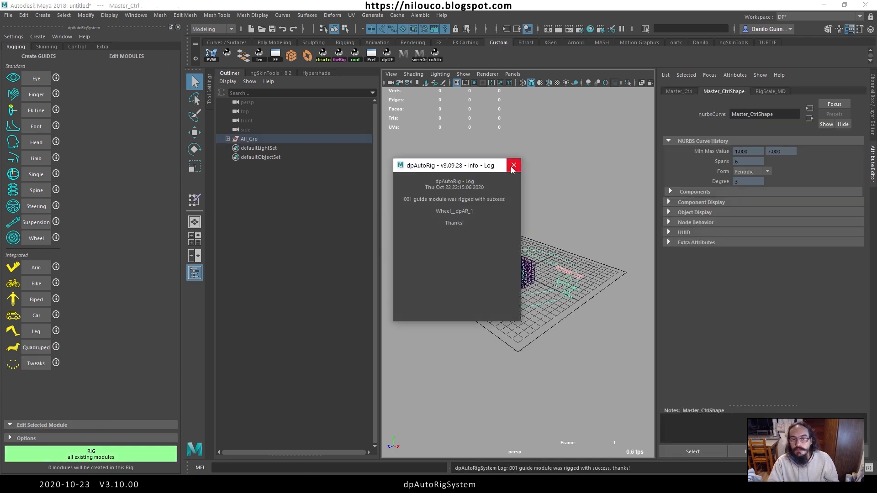
{"action": "left_click", "coordinate": [513, 165]}
{"action": "key", "text": "f"}
{"action": "left_click_drag", "start_coordinate": [558, 292], "coordinate": [534, 261], "text": "alt"}
{"action": "middle_click_drag", "start_coordinate": [534, 261], "coordinate": [500, 239], "text": "alt"}
{"action": "right_click_drag", "start_coordinate": [535, 267], "coordinate": [519, 335], "text": "alt"}
{"action": "left_click", "coordinate": [525, 322]}
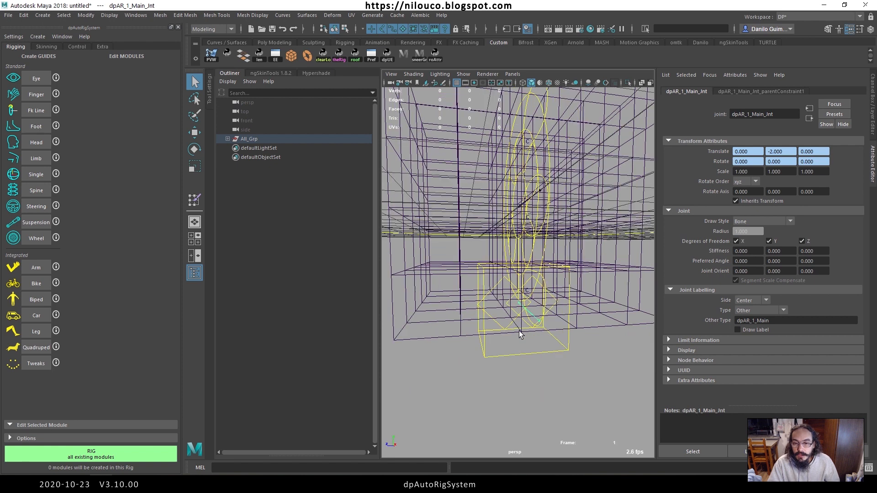
{"action": "mouse_move", "coordinate": [519, 335]}
{"action": "left_mouse_down", "text": "alt"}
{"action": "mouse_move", "coordinate": [550, 333]}
{"action": "mouse_move", "coordinate": [511, 331]}
{"action": "mouse_move", "coordinate": [526, 327]}
{"action": "left_mouse_up", "text": "alt"}
{"action": "scroll", "coordinate": [528, 331], "scroll_direction": "down", "scroll_amount": 5}
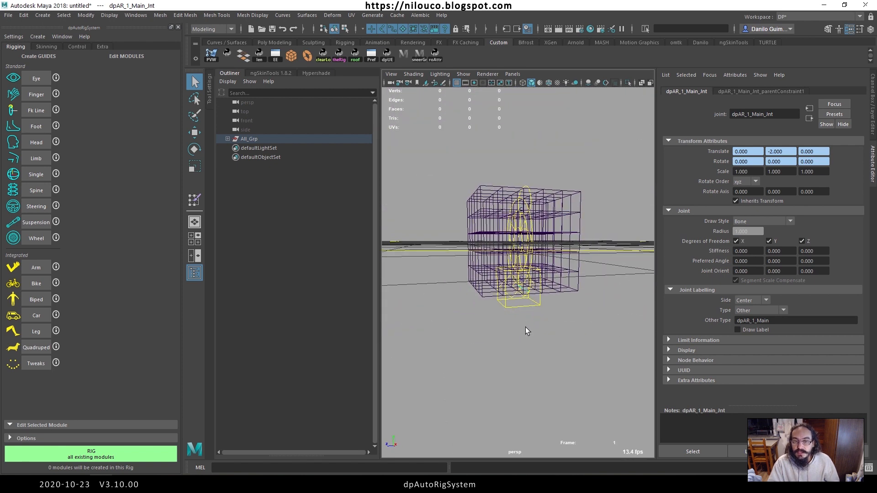
Step: Test-rotate the main control at the base of the wheel around several axes, undoing each rotation
{"action": "scroll", "coordinate": [526, 327], "scroll_direction": "up", "scroll_amount": 4}
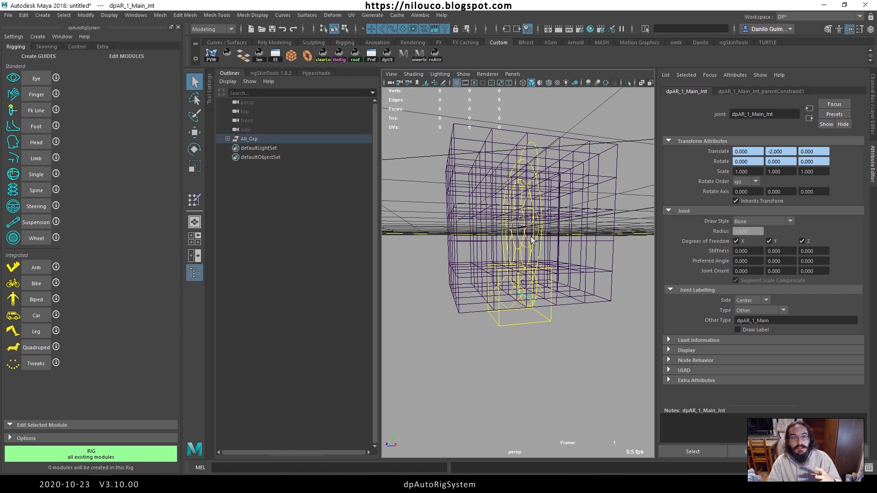
{"action": "left_click", "coordinate": [543, 332]}
{"action": "key", "text": "e"}
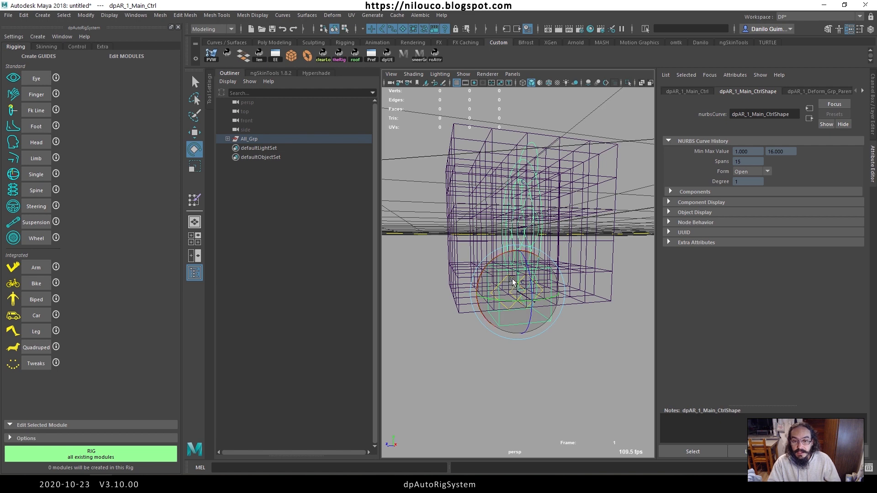
{"action": "mouse_move", "coordinate": [521, 286]}
{"action": "left_mouse_down"}
{"action": "mouse_move", "coordinate": [537, 296]}
{"action": "mouse_move", "coordinate": [507, 287]}
{"action": "mouse_move", "coordinate": [514, 290]}
{"action": "left_mouse_up"}
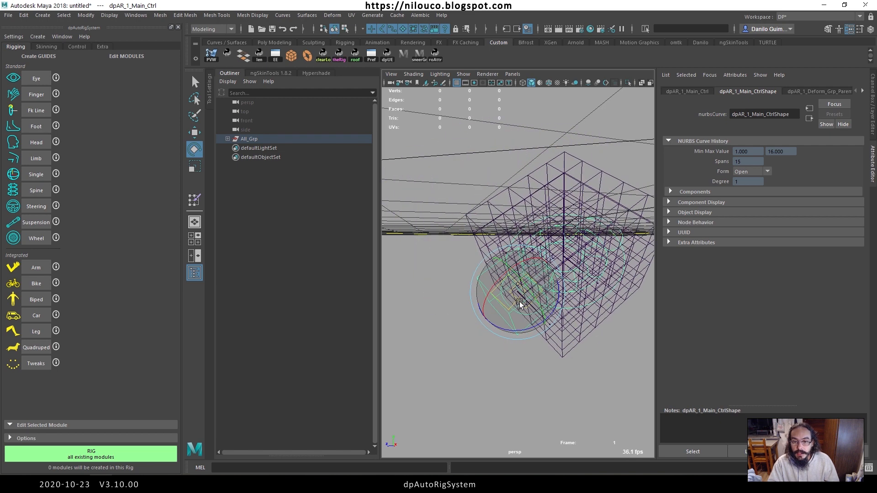
{"action": "key", "text": "ctrl+z"}
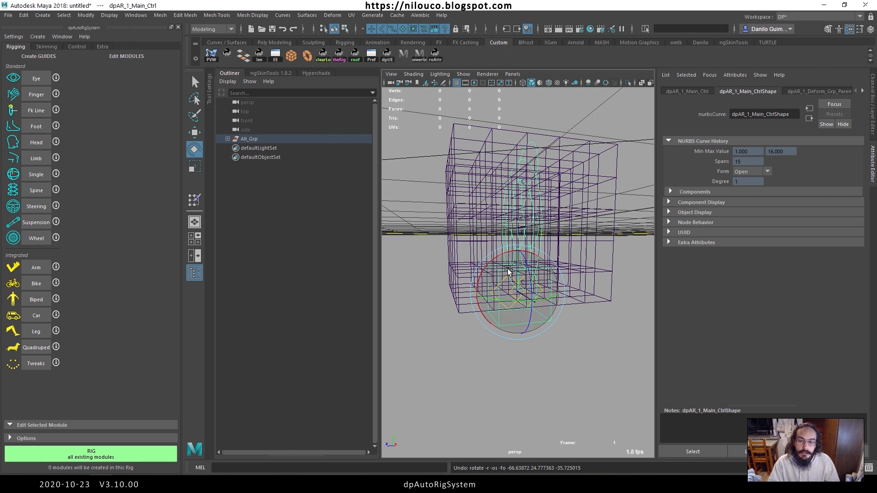
{"action": "mouse_move", "coordinate": [550, 276]}
{"action": "left_mouse_down"}
{"action": "mouse_move", "coordinate": [537, 271]}
{"action": "mouse_move", "coordinate": [512, 292]}
{"action": "mouse_move", "coordinate": [552, 258]}
{"action": "left_mouse_up"}
{"action": "key", "text": "ctrl+z"}
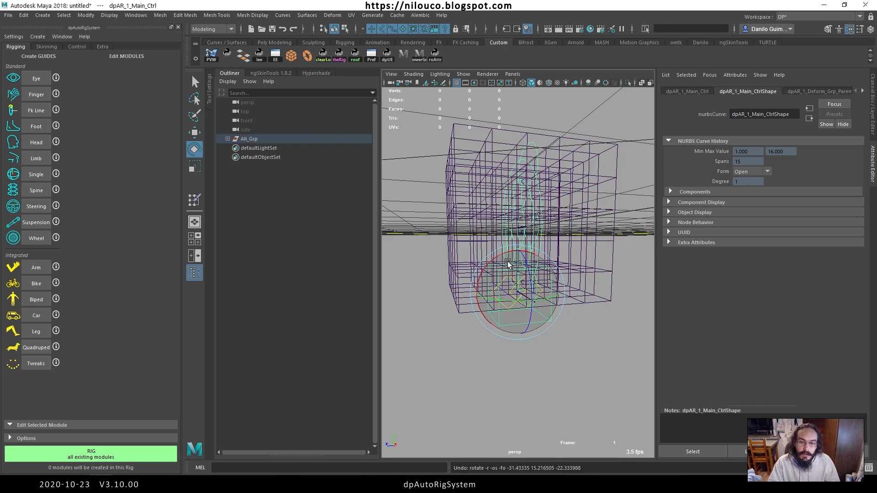
{"action": "left_click_drag", "start_coordinate": [497, 262], "coordinate": [477, 238]}
{"action": "key", "text": "ctrl+z"}
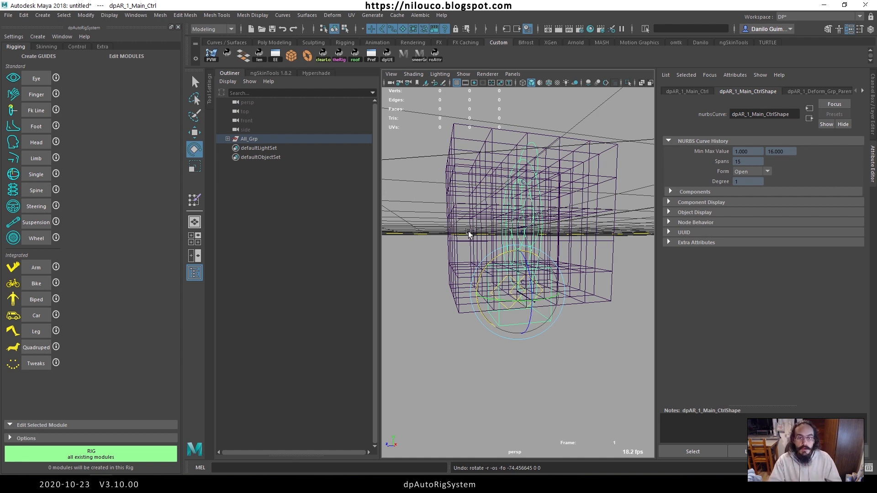
Step: Switch to the Dev_dpAutoRigSystem change log in Chrome, check the FacialControl json preset and Limb auto clavicle entries, and return to Maya
{"action": "mouse_move", "coordinate": [91, 485]}
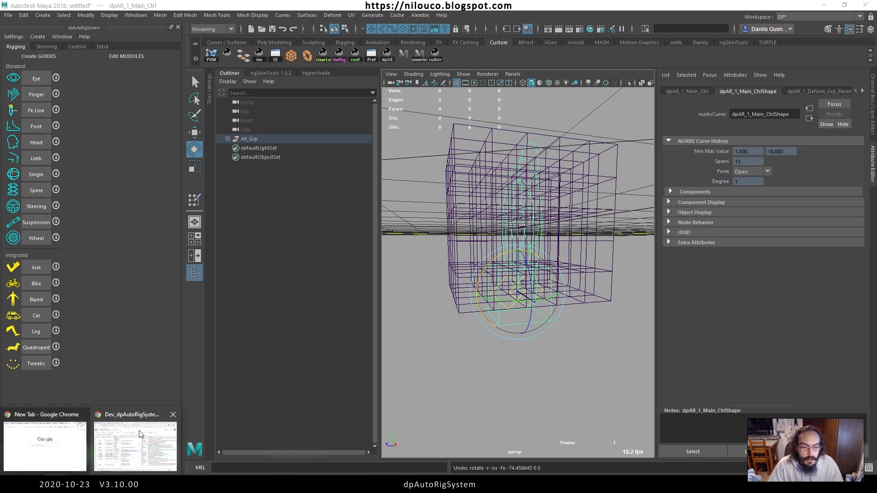
{"action": "left_click", "coordinate": [50, 441]}
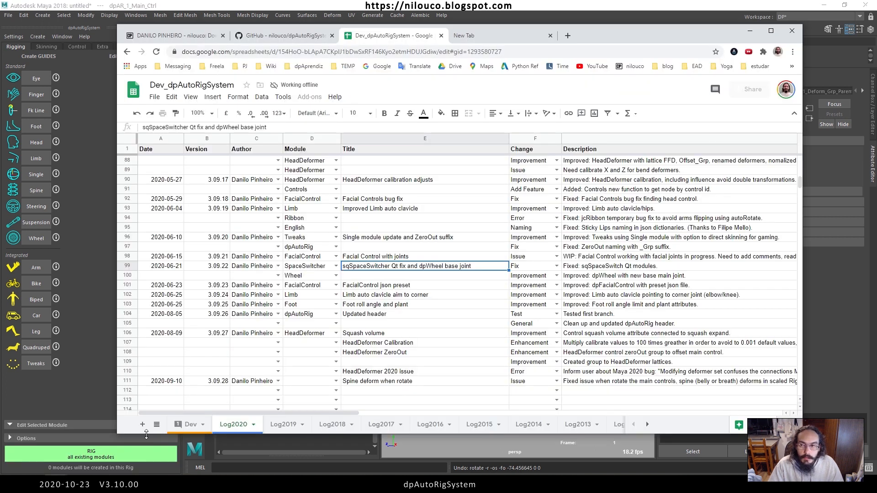
{"action": "left_click", "coordinate": [370, 287]}
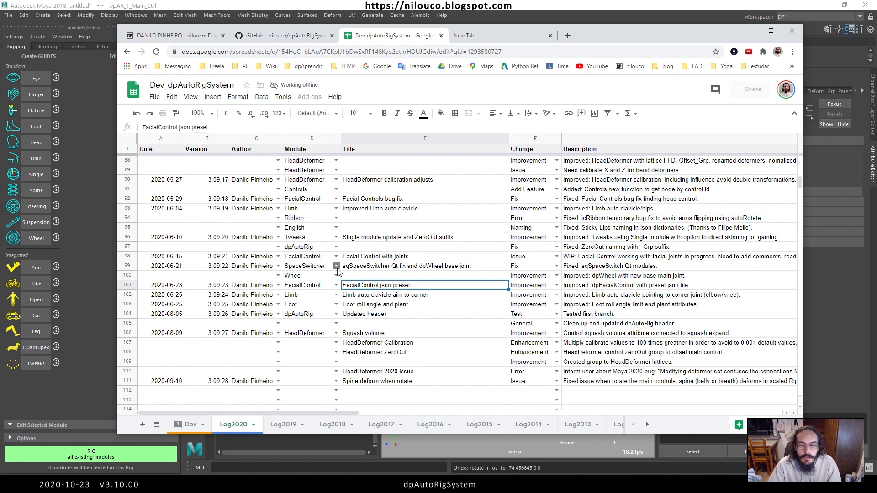
{"action": "left_click", "coordinate": [391, 296]}
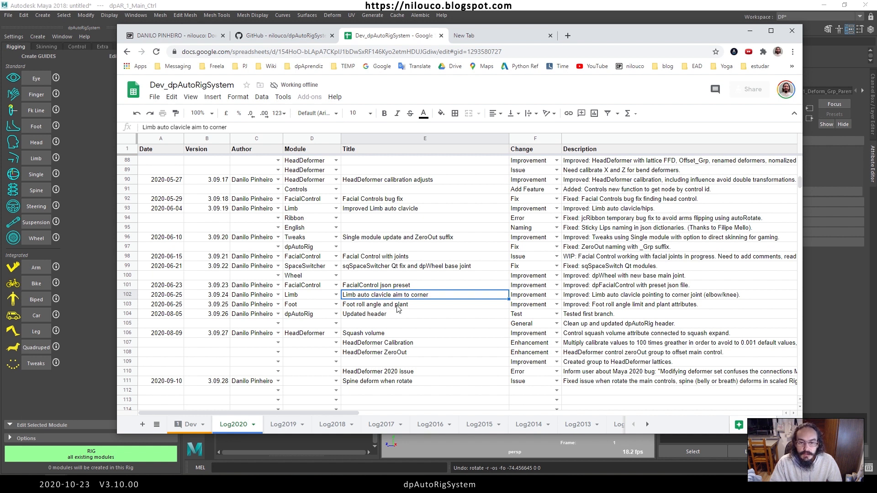
{"action": "left_click", "coordinate": [90, 94]}
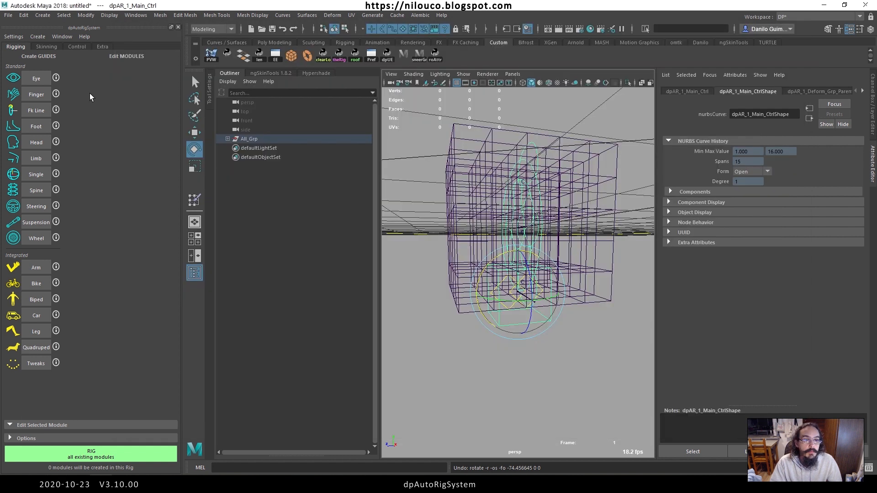
Step: Start a new scene without saving the current one and create Leg guides of the Simple kind
{"action": "left_click", "coordinate": [252, 29]}
{"action": "left_click", "coordinate": [443, 245]}
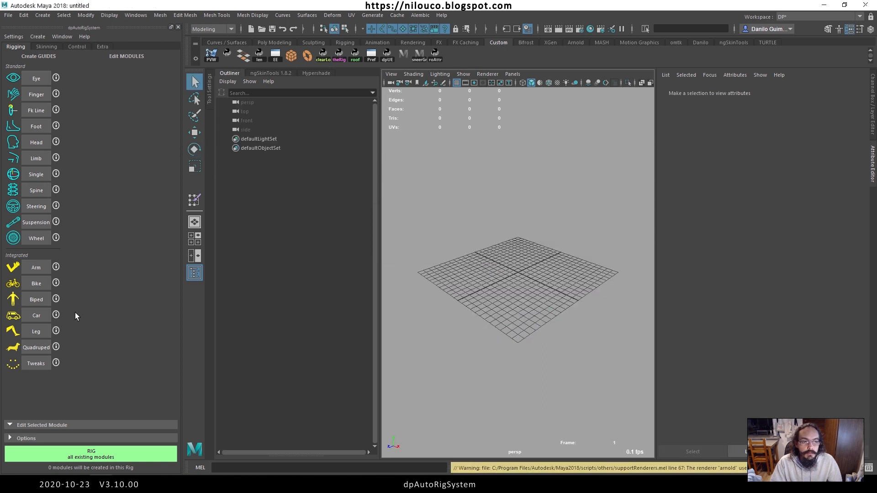
{"action": "left_click", "coordinate": [29, 332]}
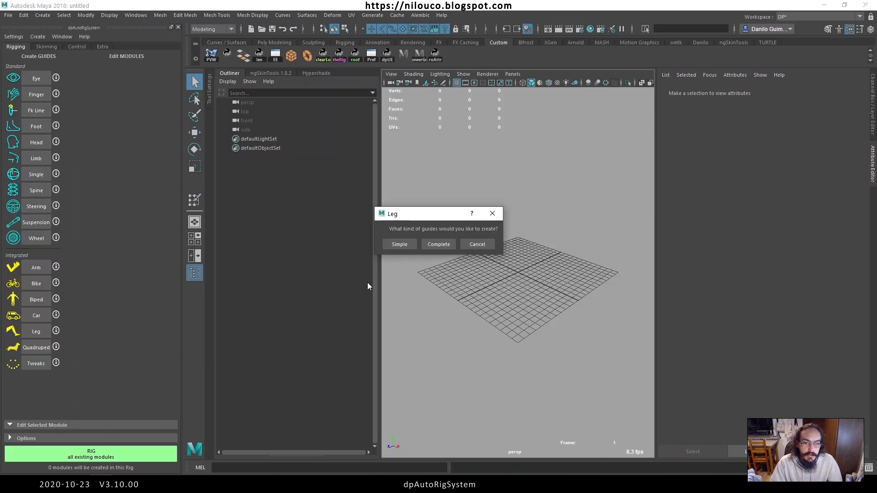
{"action": "left_click", "coordinate": [400, 245]}
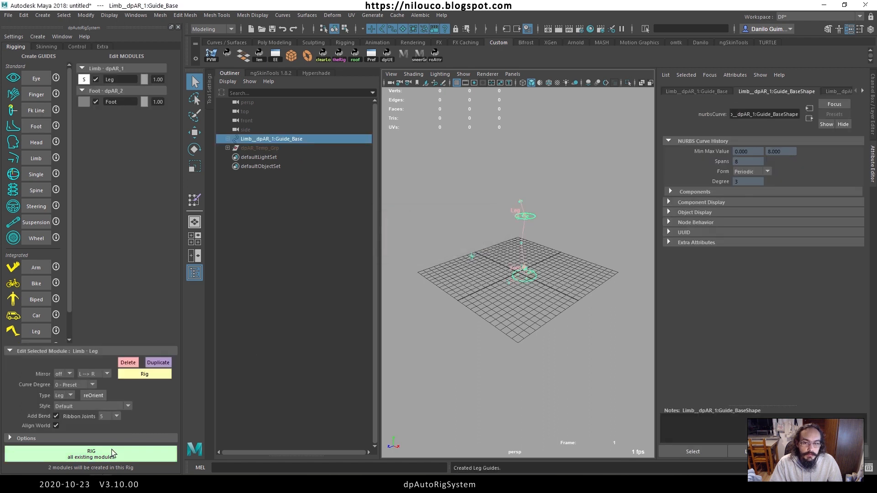
Step: Rig the Leg and Foot guides, dismiss the log and select the ankle IK control with its channel attributes displayed
{"action": "left_click", "coordinate": [113, 455]}
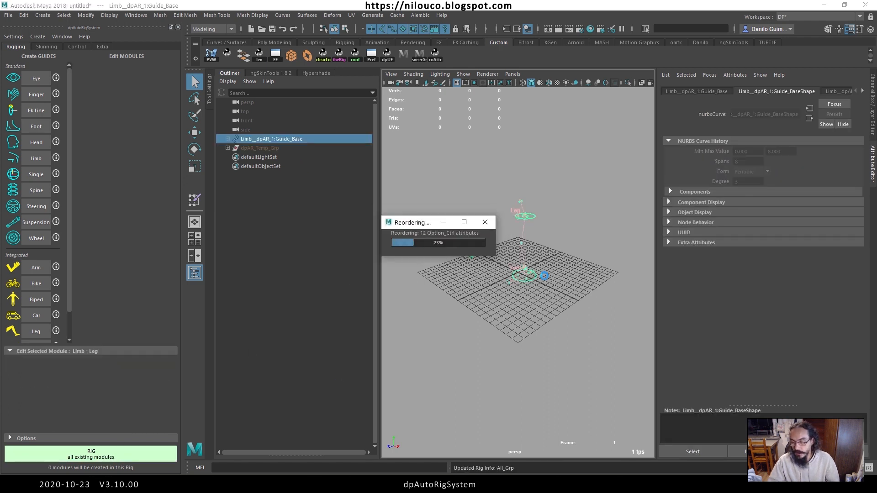
{"action": "left_click", "coordinate": [513, 166]}
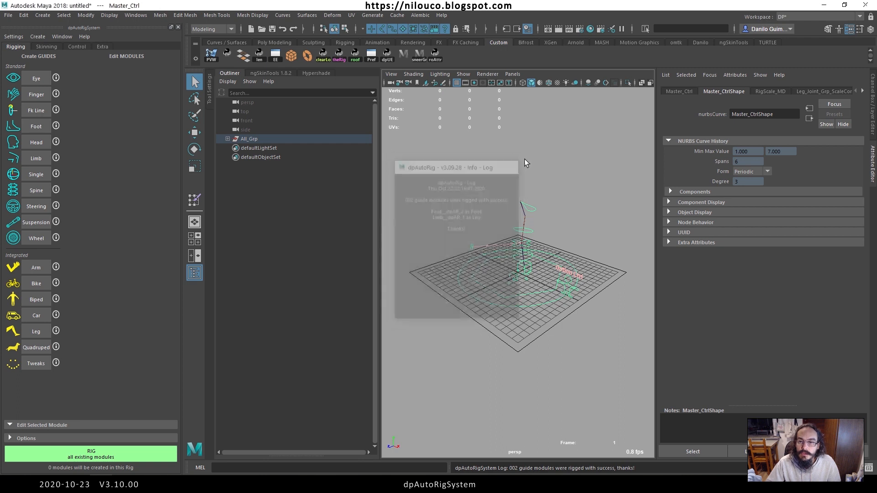
{"action": "left_click", "coordinate": [870, 114]}
{"action": "left_click_drag", "start_coordinate": [678, 183], "coordinate": [580, 202], "text": "alt"}
{"action": "scroll", "coordinate": [580, 201], "scroll_direction": "up", "scroll_amount": 5}
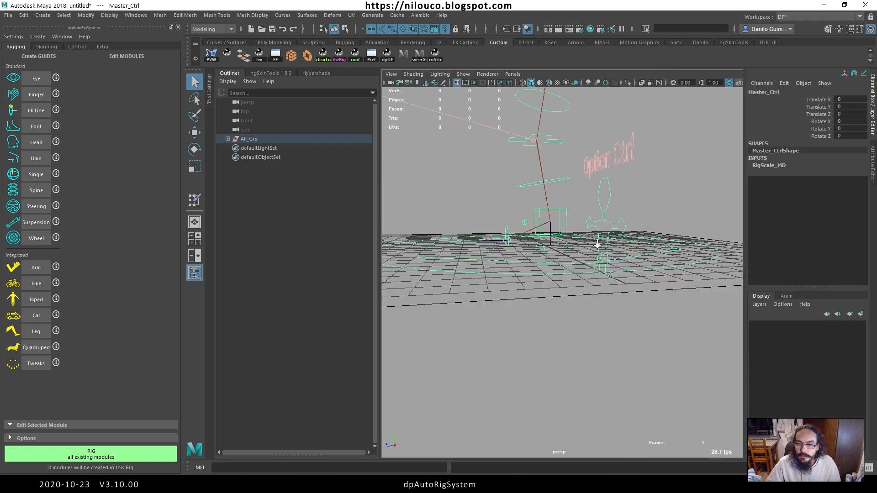
{"action": "left_click_drag", "start_coordinate": [641, 281], "coordinate": [602, 248], "text": "alt"}
{"action": "left_click", "coordinate": [619, 201]}
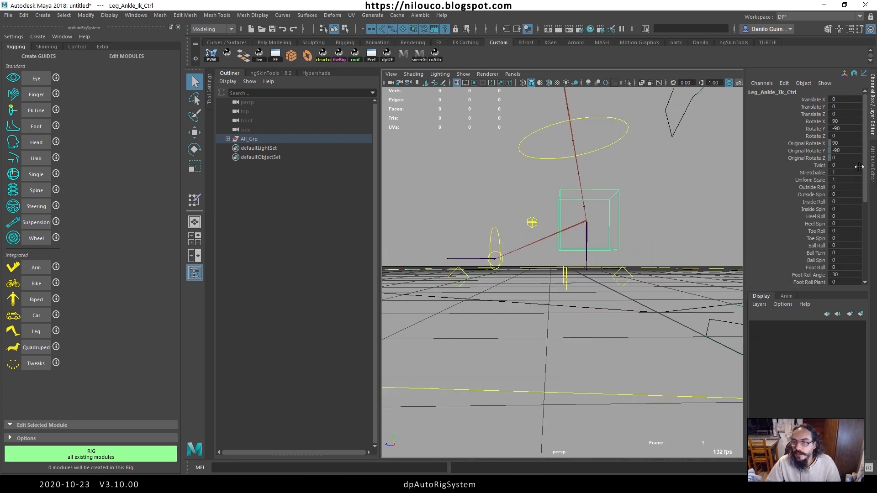
Step: Point out Foot Roll Angle and Foot Roll Plant on the ankle IK control, then vary Foot Roll to about 40 and back to about 25
{"action": "scroll", "coordinate": [821, 197], "scroll_direction": "down", "scroll_amount": 4}
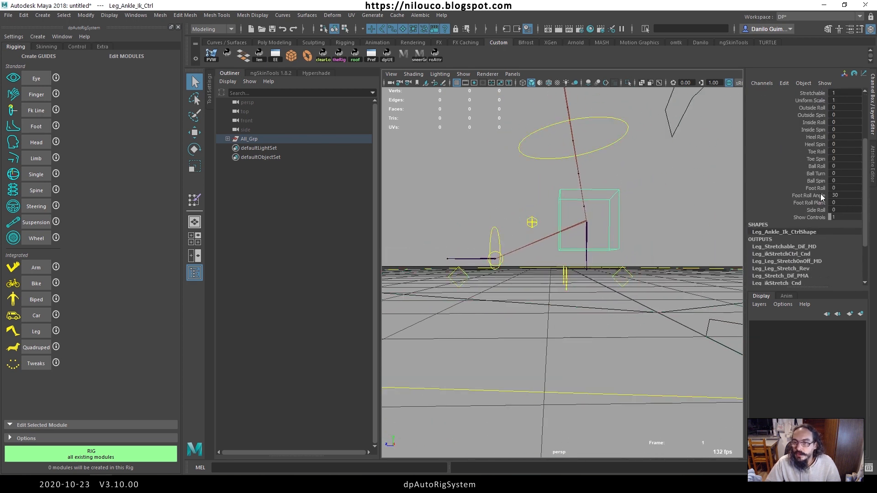
{"action": "left_click", "coordinate": [812, 197]}
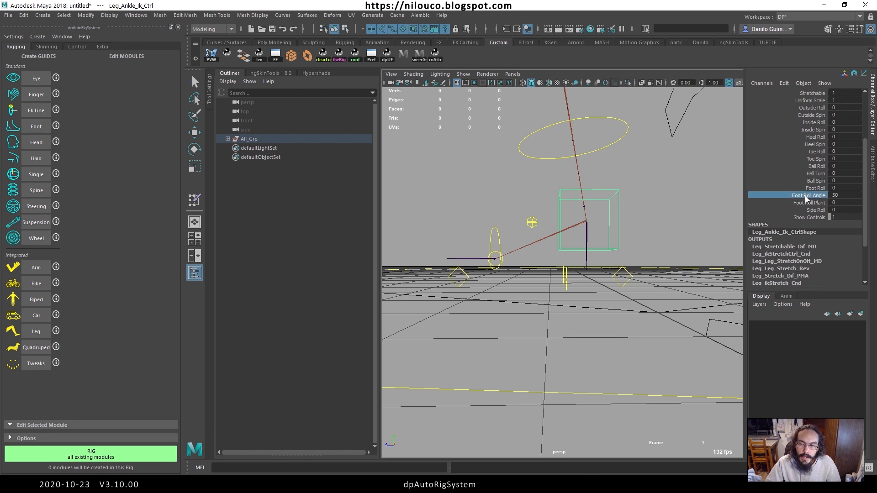
{"action": "left_click", "coordinate": [806, 204]}
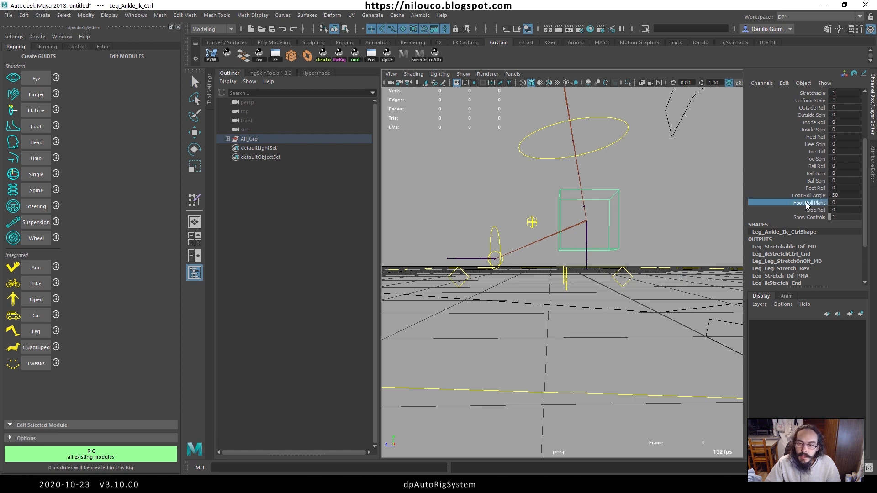
{"action": "left_click", "coordinate": [817, 188]}
{"action": "middle_click_drag", "start_coordinate": [610, 218], "coordinate": [785, 219]}
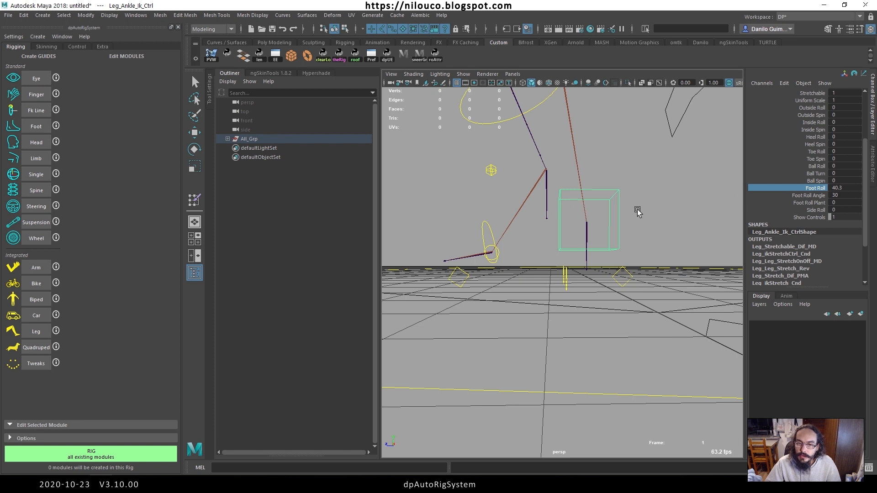
{"action": "middle_click_drag", "start_coordinate": [639, 212], "coordinate": [460, 227]}
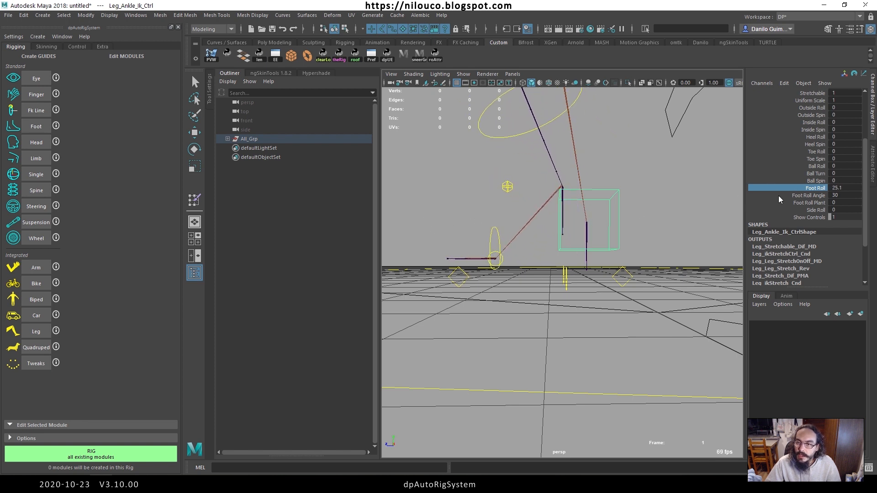
Step: Raise Foot Roll to 60.9 and set the ankle IK control's Foot Roll Angle to 40
{"action": "middle_click_drag", "start_coordinate": [804, 193], "coordinate": [822, 199]}
{"action": "left_click", "coordinate": [844, 195]}
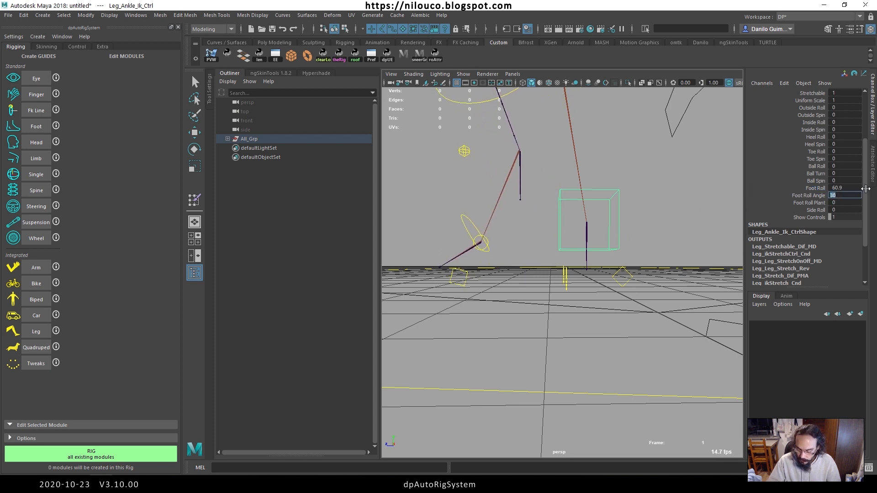
{"action": "type", "text": "40"}
{"action": "key", "text": "Return"}
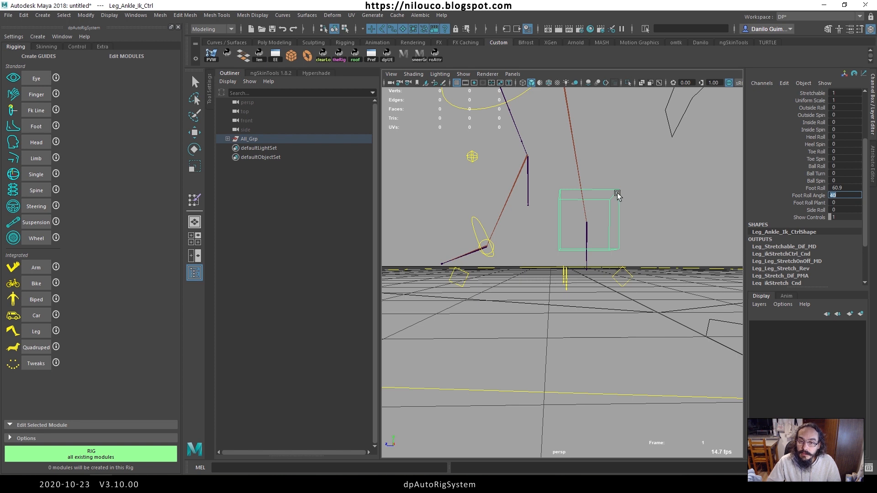
{"action": "key", "text": "Return"}
Step: Vary Foot Roll up to 68 to test the angle limit and reset it to 0
{"action": "middle_click_drag", "start_coordinate": [670, 196], "coordinate": [669, 221]}
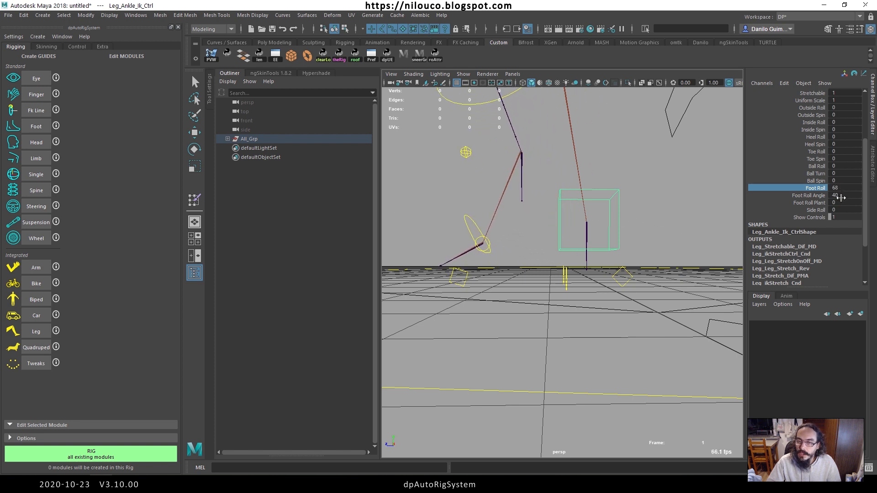
{"action": "double_click", "coordinate": [842, 189]}
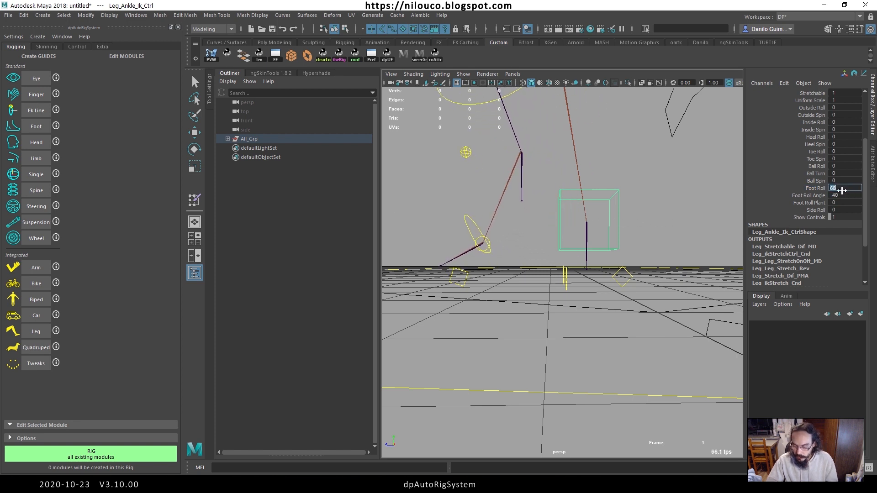
{"action": "type", "text": "0"}
{"action": "key", "text": "Return"}
Step: Set the ankle IK control's Foot Roll Plant to 10
{"action": "middle_click_drag", "start_coordinate": [501, 263], "coordinate": [527, 243], "text": "alt"}
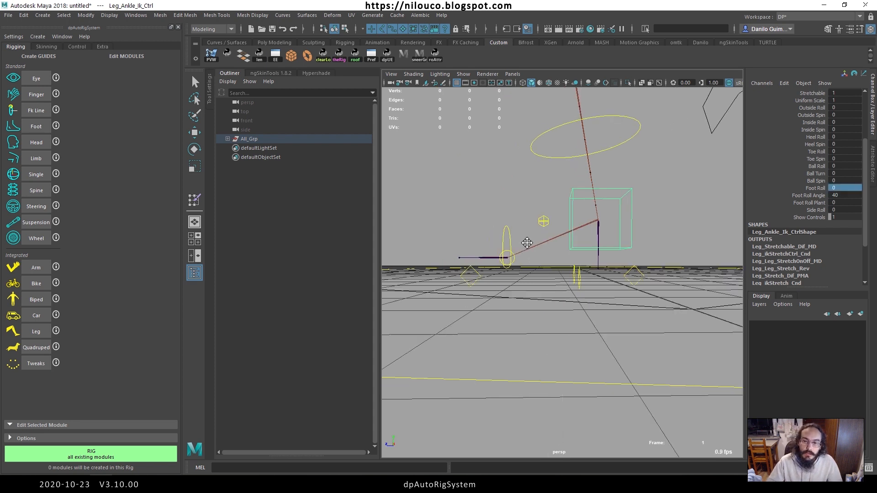
{"action": "left_click_drag", "start_coordinate": [527, 243], "coordinate": [532, 253], "text": "alt"}
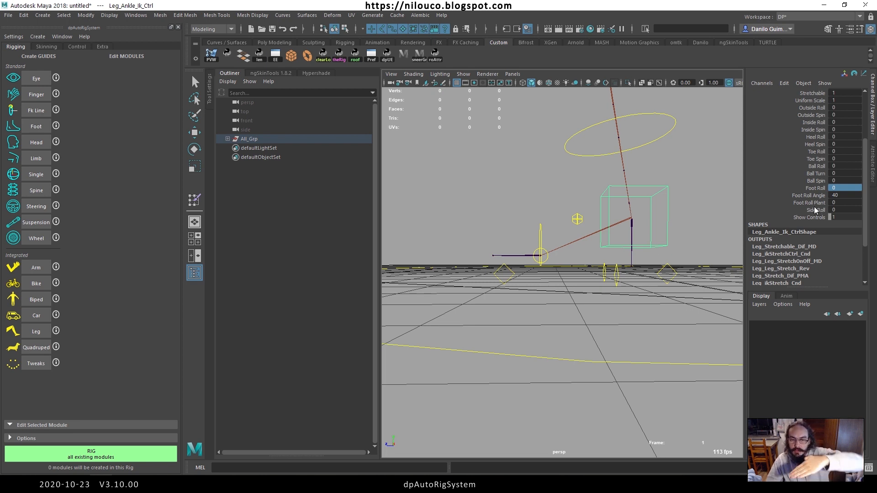
{"action": "left_click", "coordinate": [838, 202]}
{"action": "type", "text": "10"}
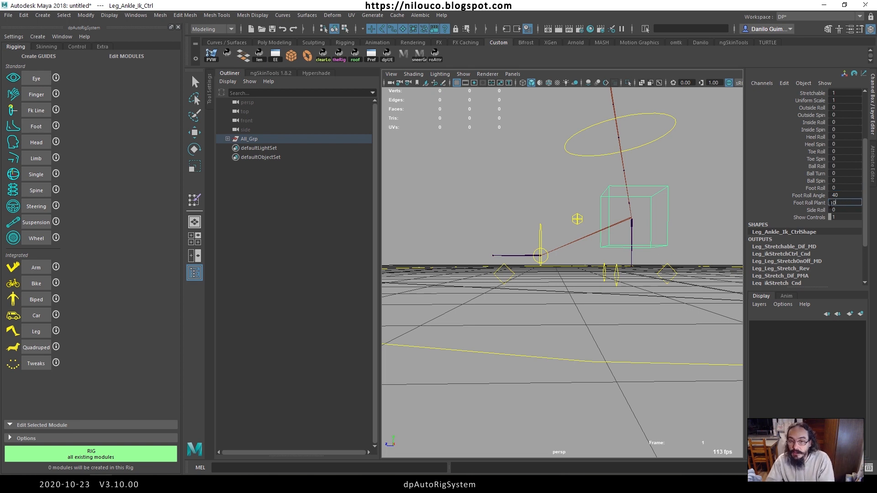
{"action": "key", "text": "Return"}
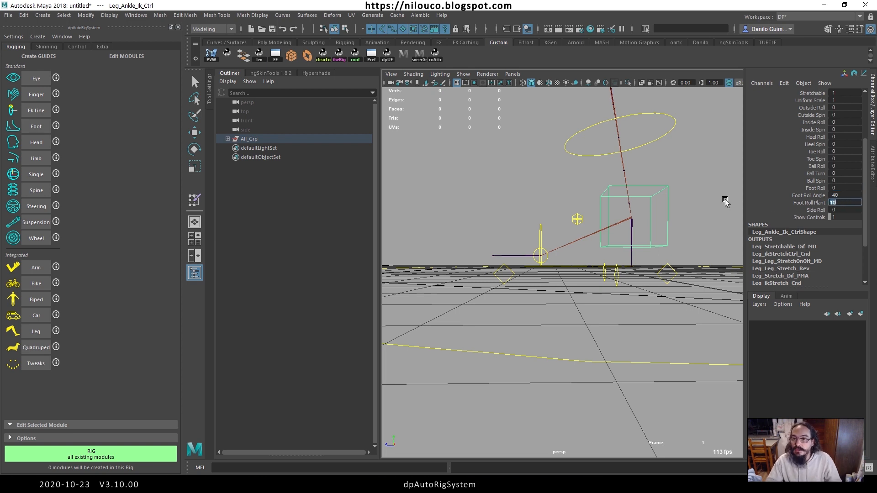
Step: Vary Foot Roll to test the plant setting on the toe, ending at about 49
{"action": "left_click", "coordinate": [815, 187]}
{"action": "middle_click_drag", "start_coordinate": [529, 206], "coordinate": [485, 217]}
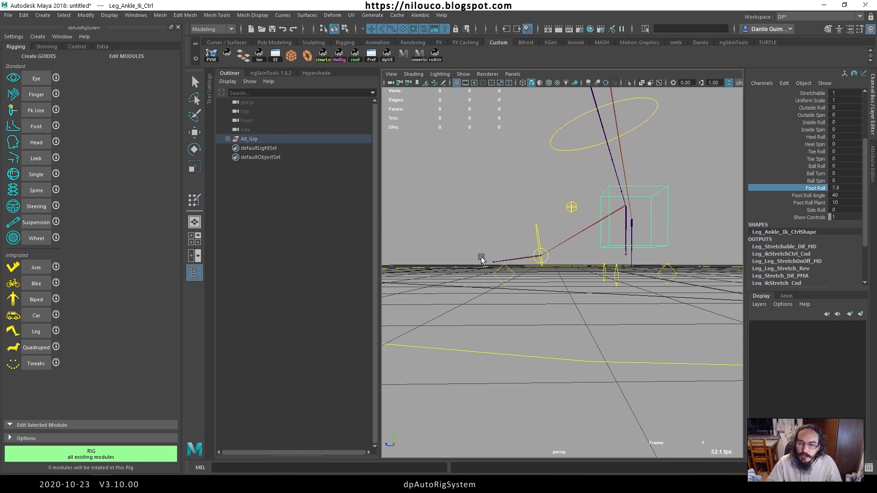
{"action": "middle_click_drag", "start_coordinate": [481, 258], "coordinate": [648, 220]}
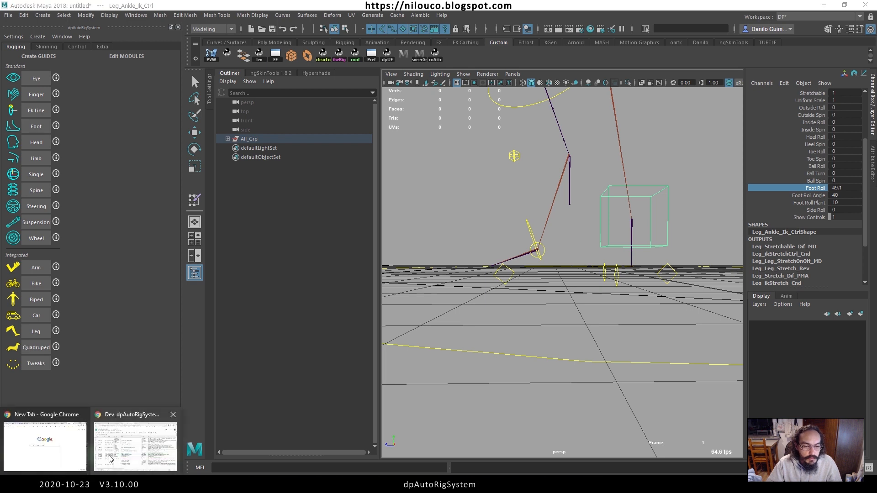
Step: Switch to the Dev_dpAutoRigSystem change log in Chrome and check the version 3.09.26 Updated header entry
{"action": "left_click", "coordinate": [118, 424]}
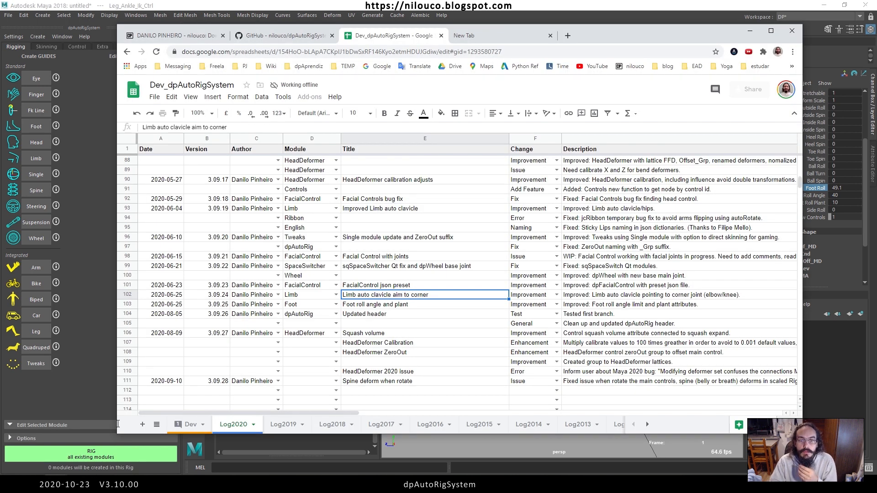
{"action": "left_click", "coordinate": [390, 315]}
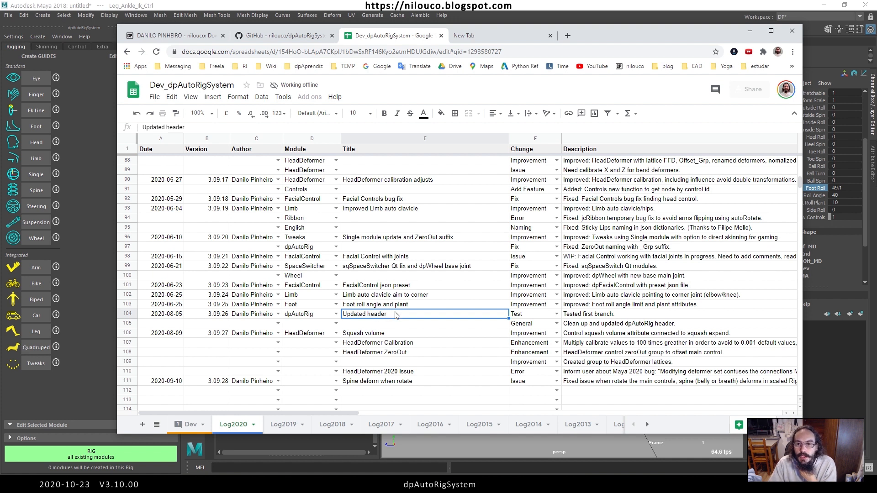
Step: Check the Squash volume and HeadDeformer 2020 issue entries in the change log
{"action": "left_click", "coordinate": [384, 334]}
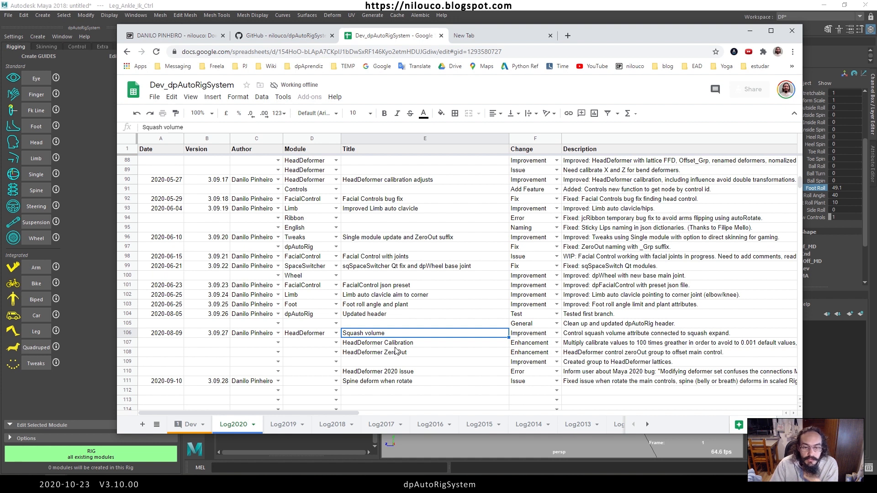
{"action": "left_click", "coordinate": [378, 372]}
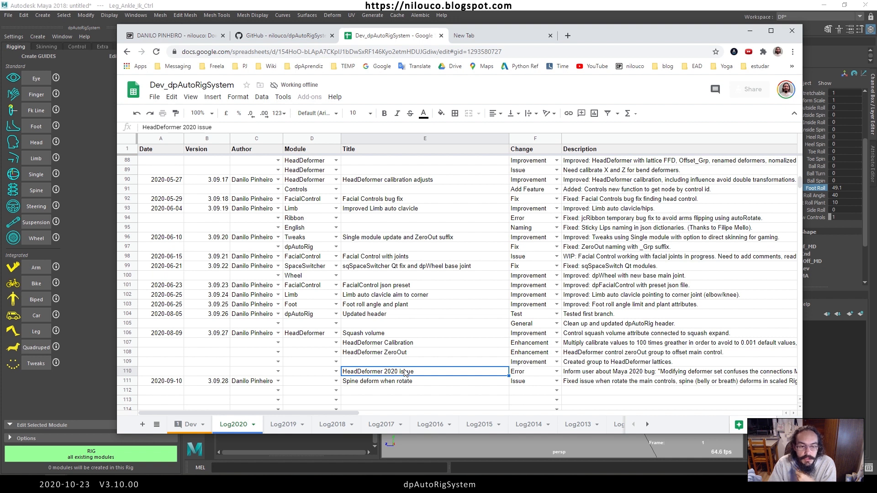
Step: Switch to Maya 2020, create a polygon cube and place four duplicates of it around the grid
{"action": "left_click", "coordinate": [195, 484]}
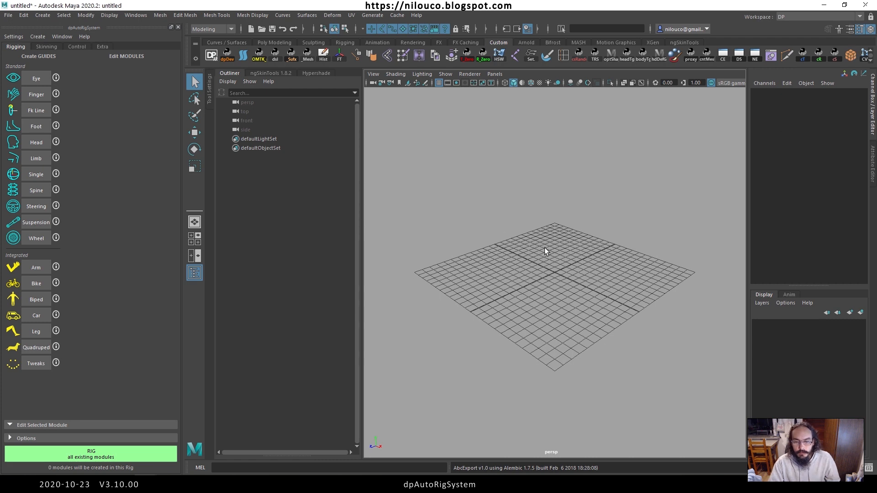
{"action": "scroll", "coordinate": [561, 273], "scroll_direction": "up", "scroll_amount": 5}
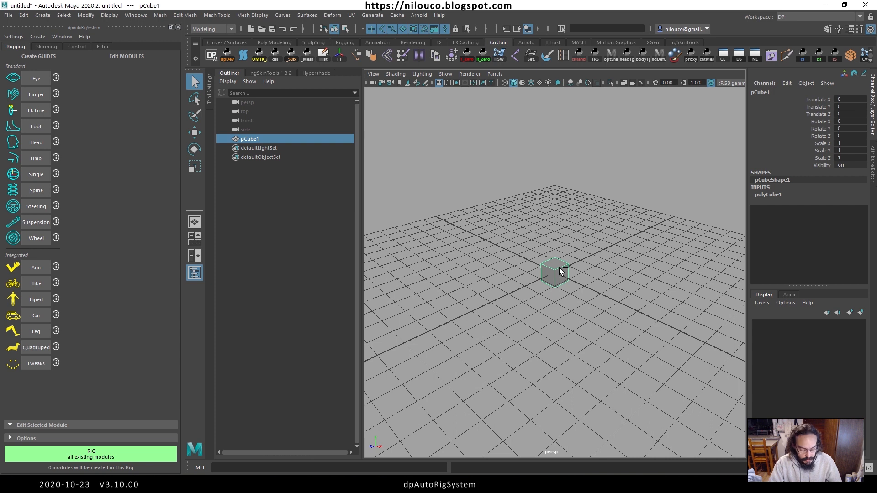
{"action": "key", "text": "ctrl+d"}
{"action": "key", "text": "w"}
{"action": "left_click_drag", "start_coordinate": [561, 272], "coordinate": [463, 171]}
{"action": "key", "text": "ctrl+d"}
{"action": "key", "text": "ctrl+d"}
{"action": "key", "text": "ctrl+d"}
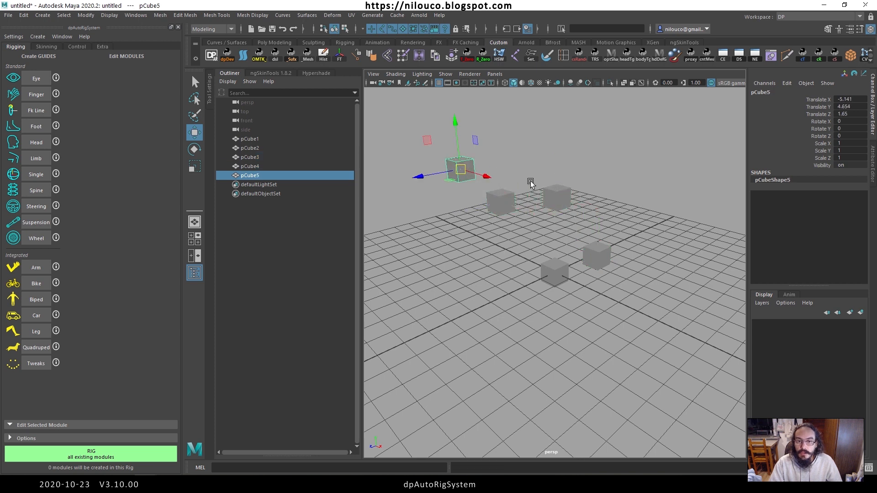
Step: Create a blend shape from pCube5 to pCube3 and another from pCube2 to pCube1
{"action": "left_click", "coordinate": [556, 193], "text": "shift"}
{"action": "left_click", "coordinate": [319, 16]}
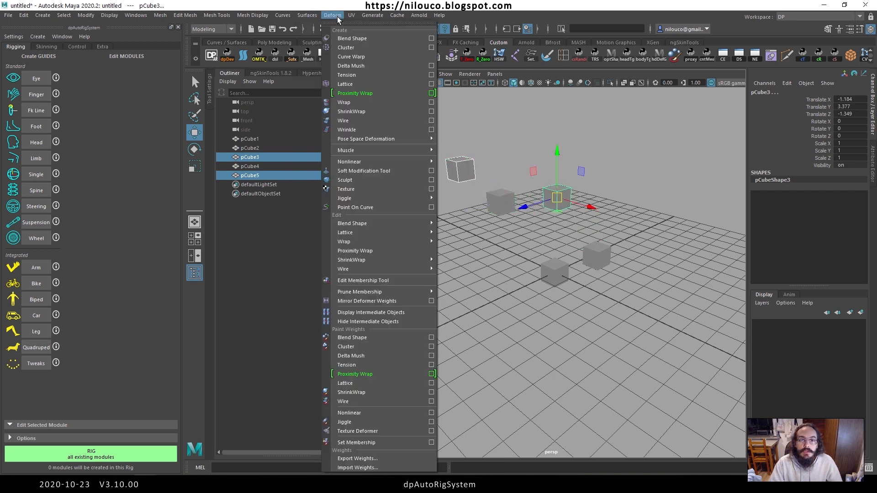
{"action": "left_click", "coordinate": [337, 38]}
{"action": "left_click", "coordinate": [596, 256]}
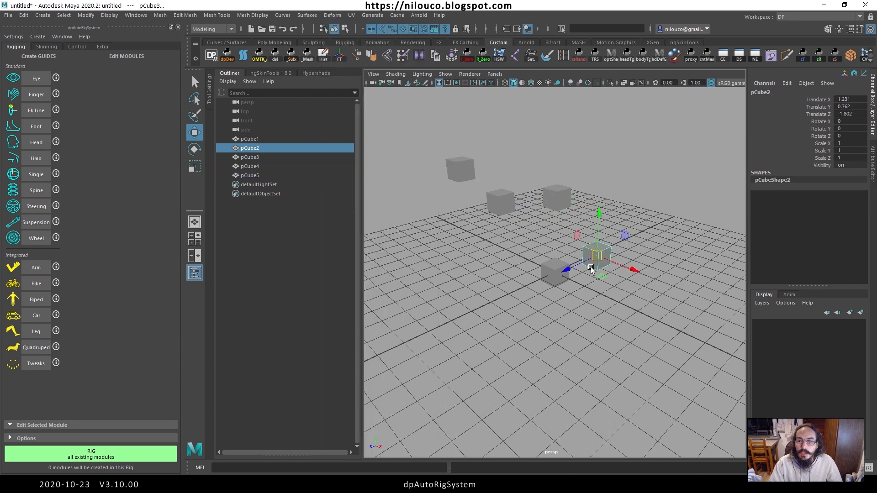
{"action": "left_click", "coordinate": [554, 271], "text": "shift"}
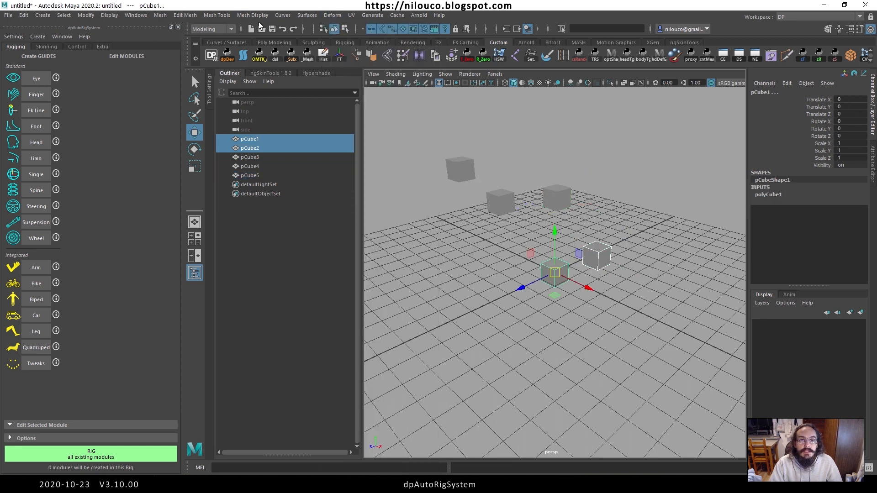
{"action": "left_click", "coordinate": [332, 15]}
{"action": "left_click", "coordinate": [337, 37]}
{"action": "left_click_drag", "start_coordinate": [433, 108], "coordinate": [482, 239], "text": "alt"}
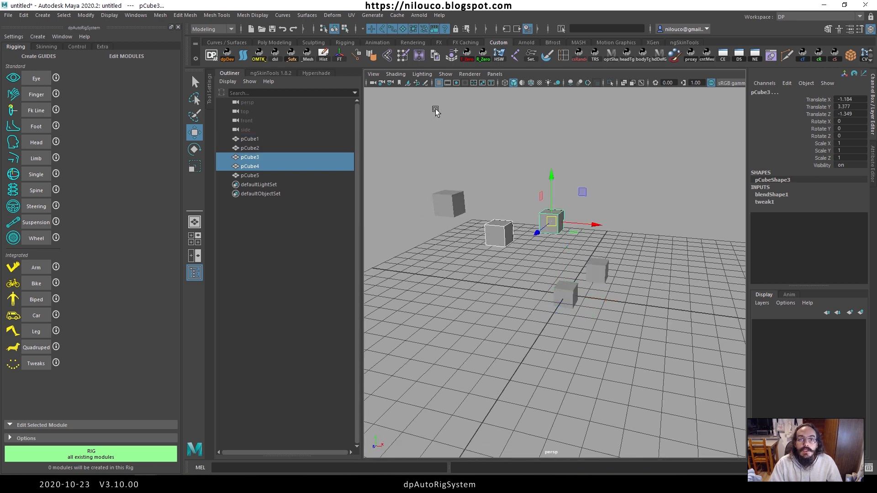
Step: Add Fk Line, Foot and Head guides and rig all existing modules
{"action": "left_click", "coordinate": [36, 111]}
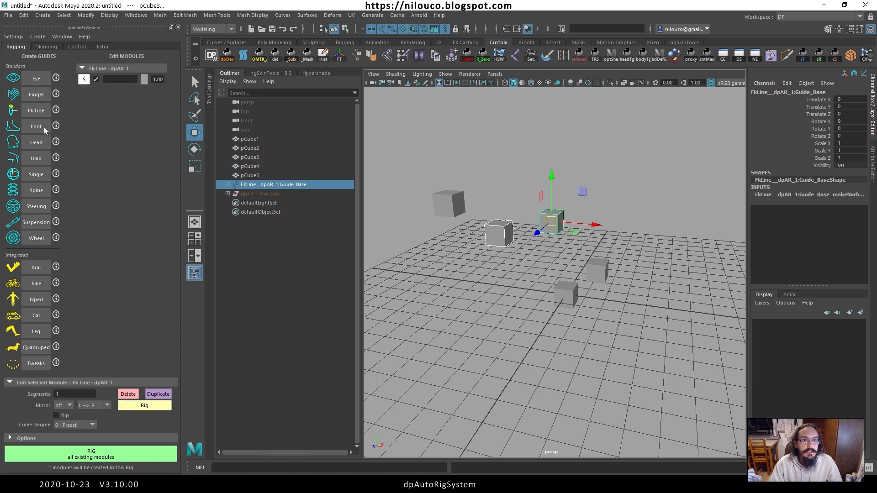
{"action": "left_click", "coordinate": [36, 126]}
{"action": "left_click", "coordinate": [37, 143]}
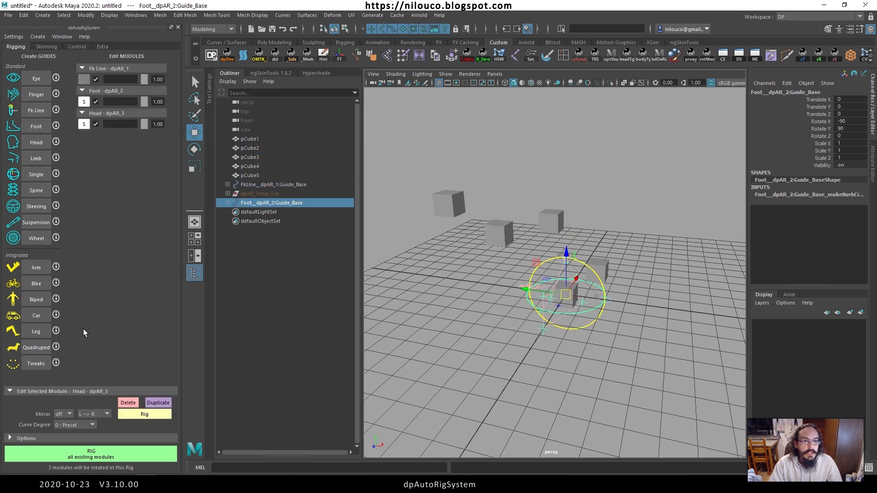
{"action": "left_click", "coordinate": [97, 453]}
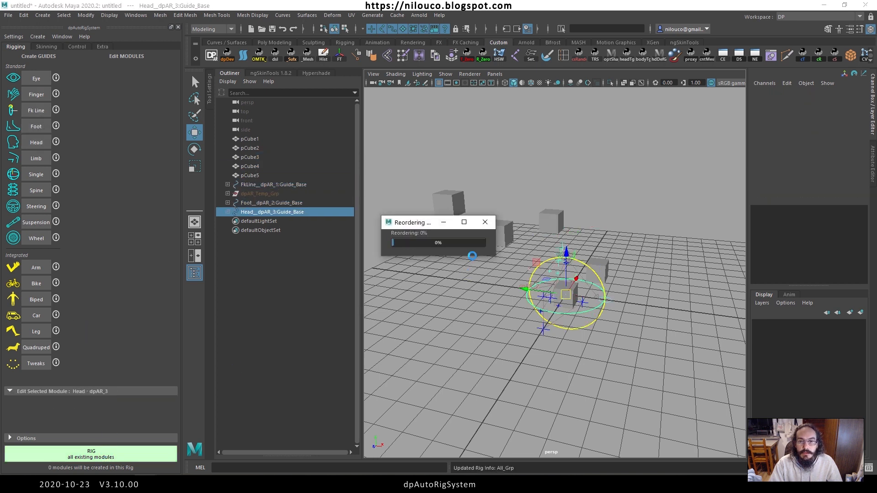
{"action": "left_click", "coordinate": [542, 171]}
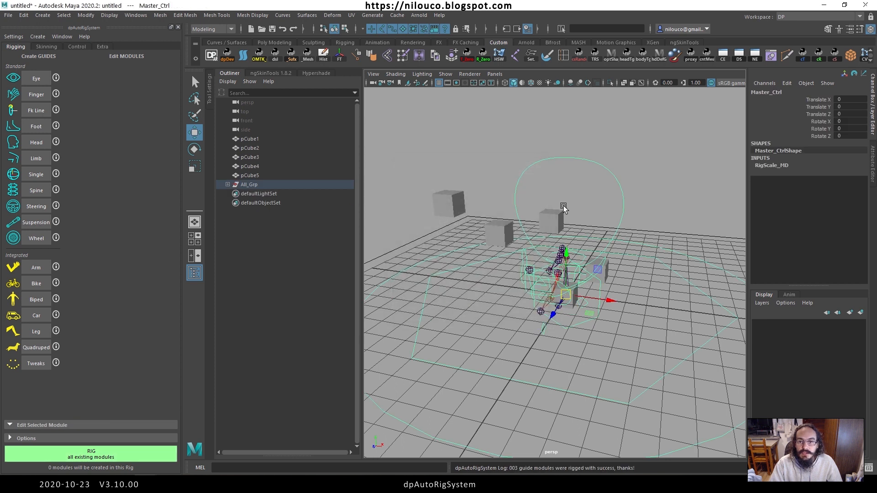
Step: Skin the five cubes to the dpAR_2_Middle, dpAR_3_Chew, dpAR_3_Chin and dpAR_3_Head joints
{"action": "left_click", "coordinate": [560, 215]}
{"action": "left_click", "coordinate": [499, 232], "text": "shift"}
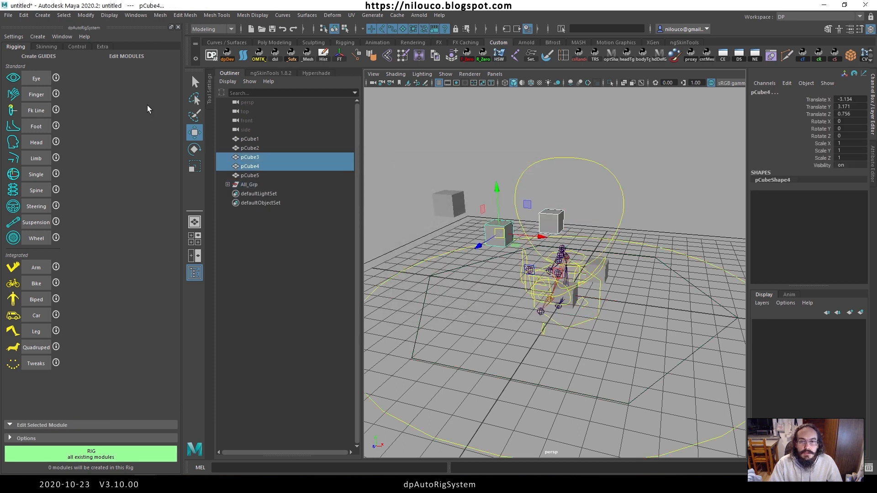
{"action": "left_click", "coordinate": [46, 46]}
{"action": "left_click_drag", "start_coordinate": [44, 106], "coordinate": [42, 123]}
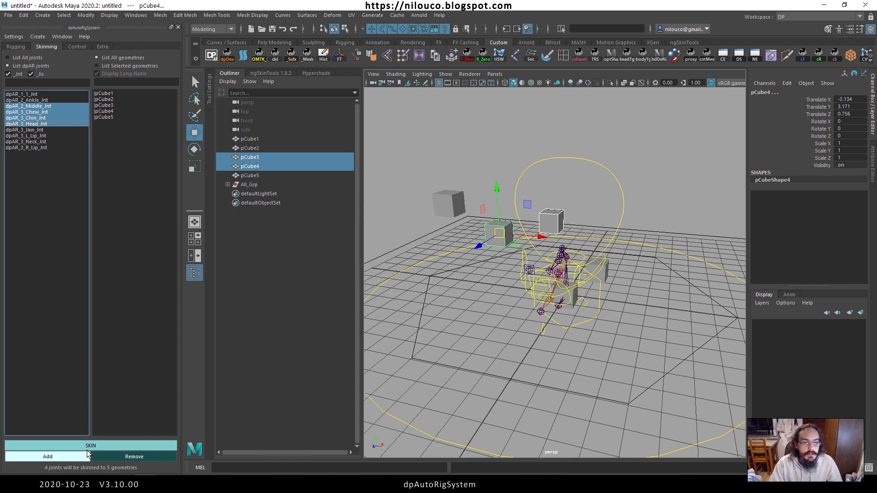
{"action": "left_click", "coordinate": [48, 456]}
Step: Try to skin the listed cubes to the dpAR_3_L_Lip_Jnt joint
{"action": "left_click", "coordinate": [427, 198]}
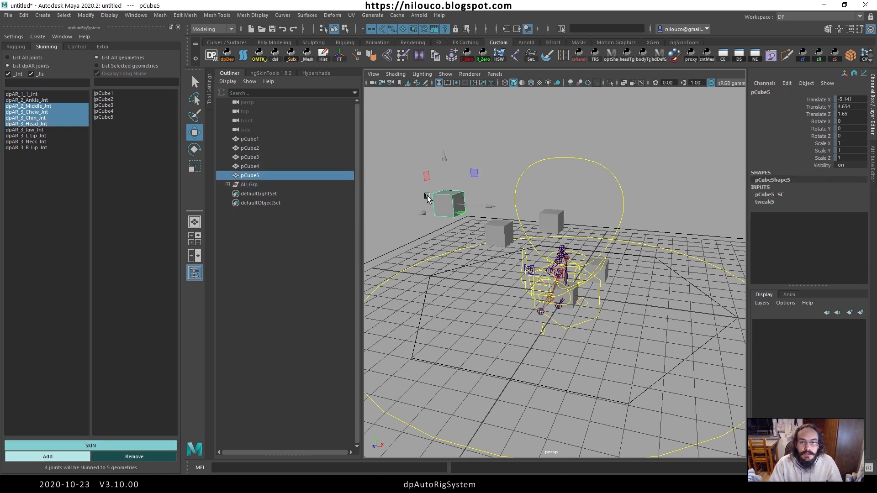
{"action": "left_click", "coordinate": [42, 136]}
{"action": "left_click", "coordinate": [110, 445]}
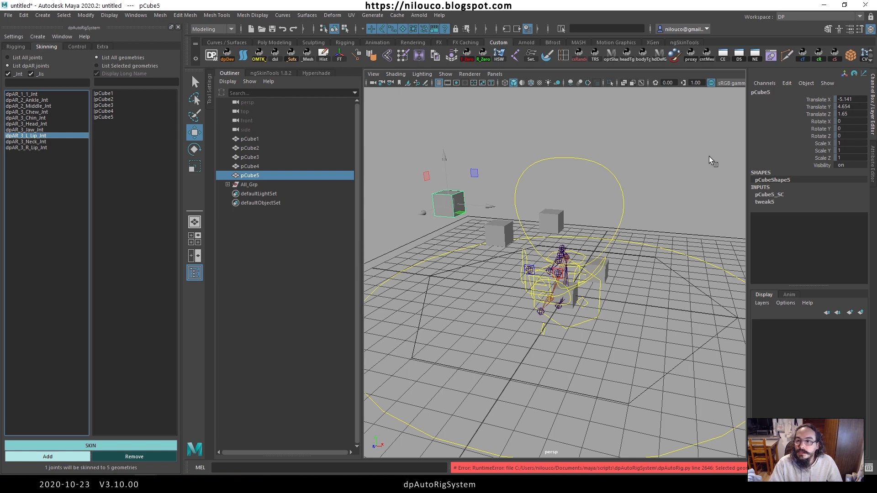
Step: Compare the input deformers of pCube3, pCube4 and pCube5
{"action": "left_click", "coordinate": [250, 166]}
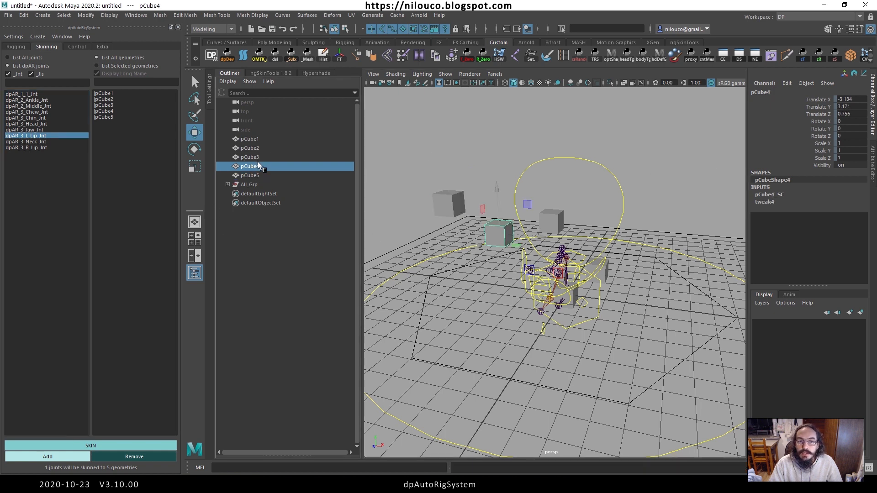
{"action": "left_click", "coordinate": [251, 157]}
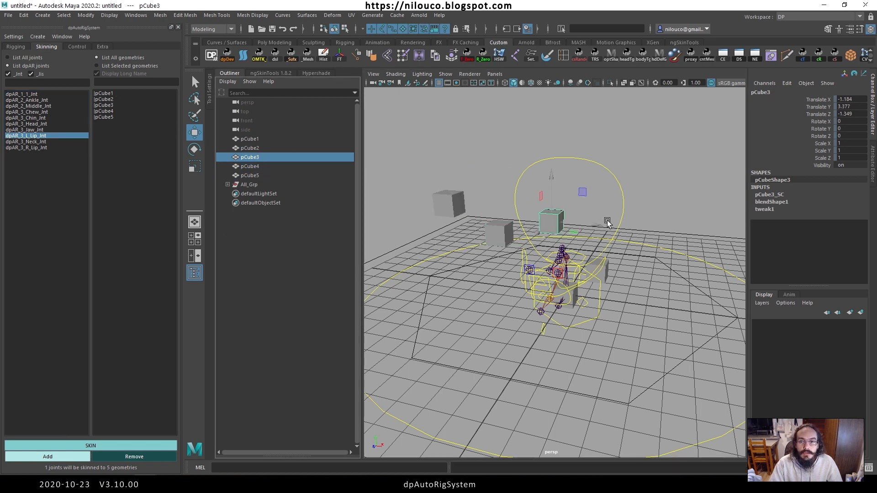
{"action": "left_click", "coordinate": [420, 103]}
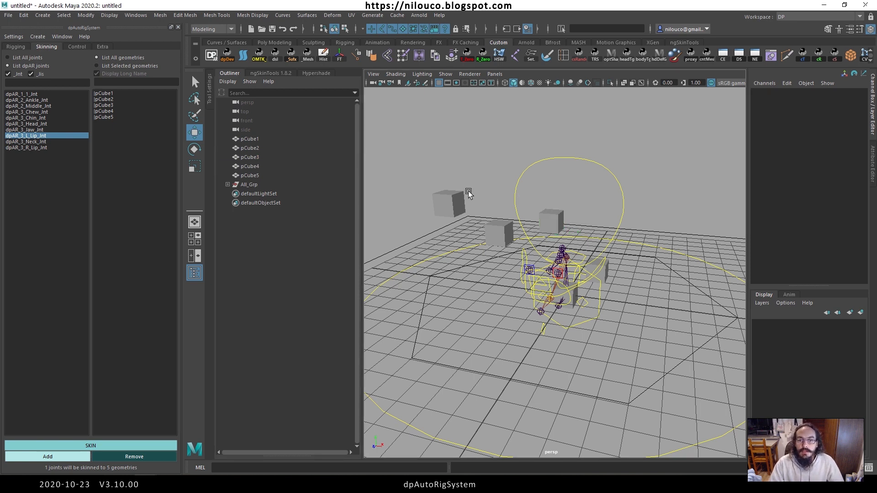
{"action": "left_click", "coordinate": [451, 200]}
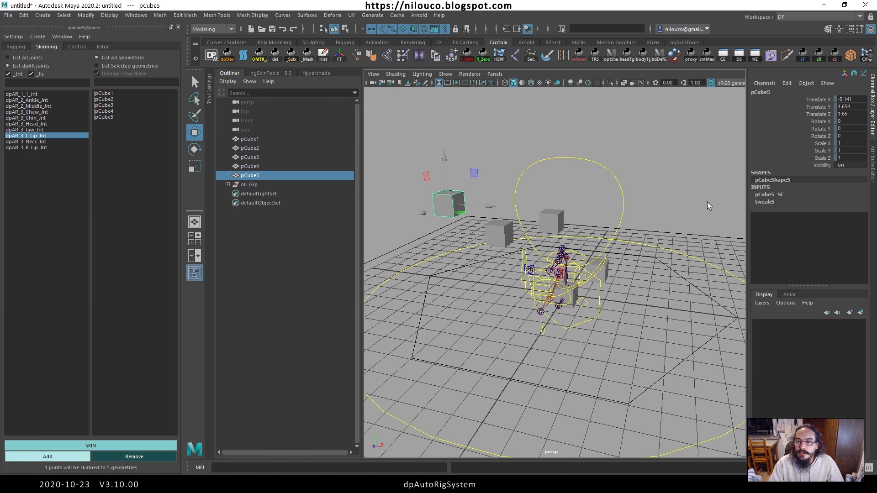
{"action": "left_click", "coordinate": [502, 229]}
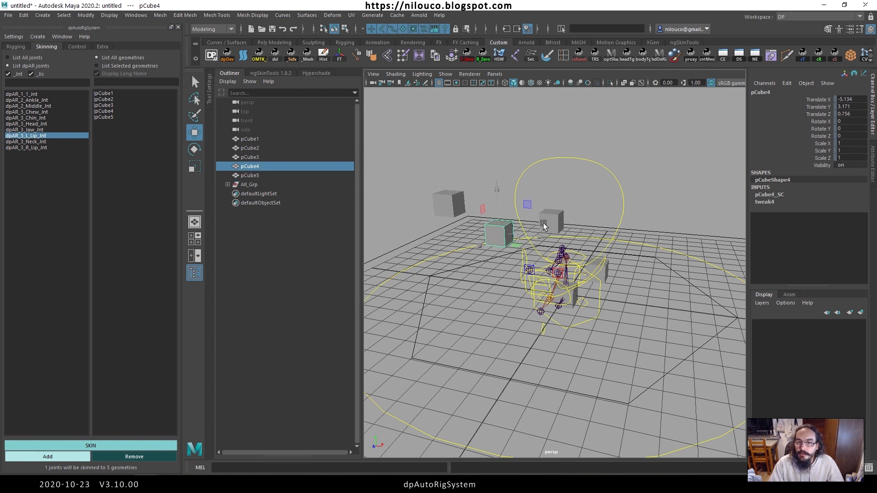
{"action": "left_click", "coordinate": [545, 223]}
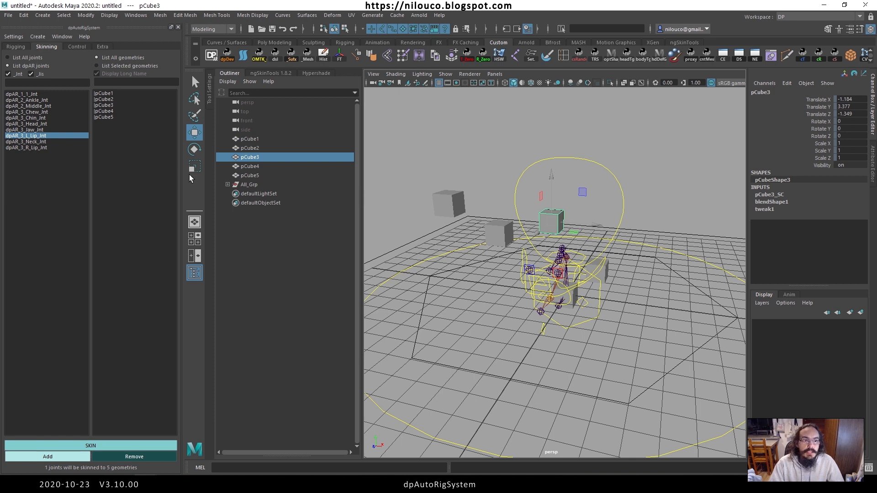
Step: Examine the scene's deformer sets in the Relationship Editor and close it
{"action": "left_click", "coordinate": [102, 47]}
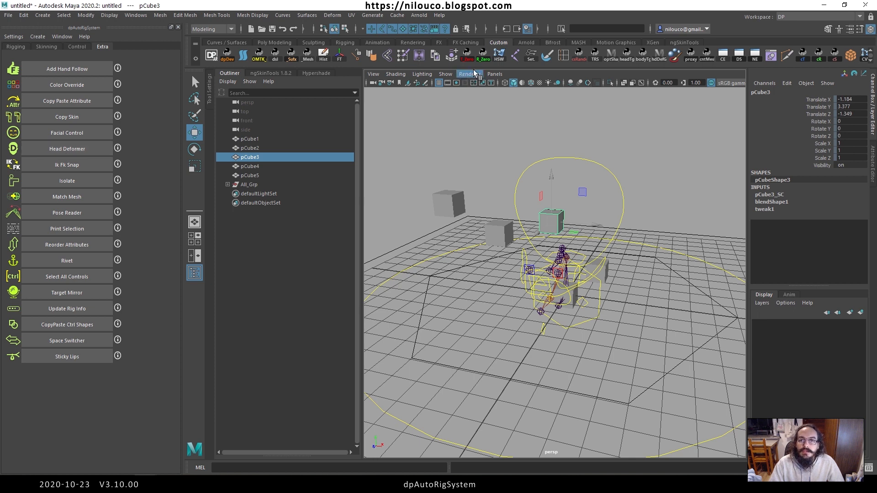
{"action": "left_click", "coordinate": [136, 15]}
{"action": "mouse_move", "coordinate": [167, 84]}
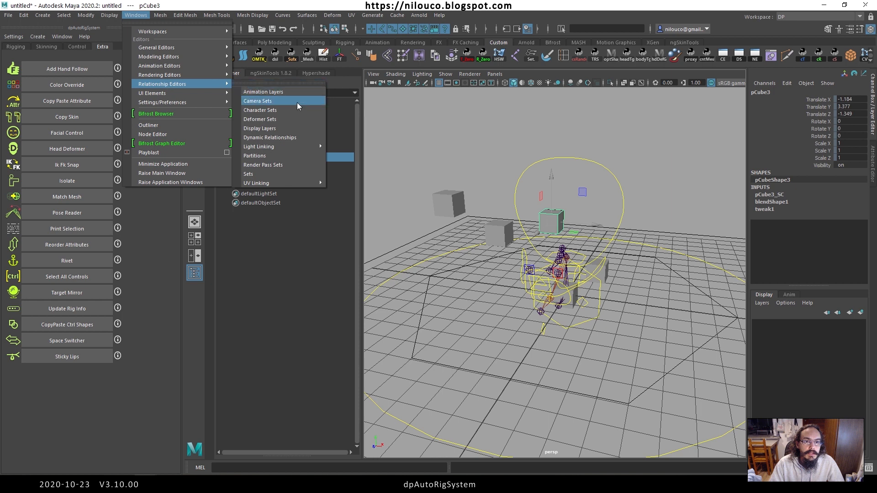
{"action": "left_click", "coordinate": [282, 119]}
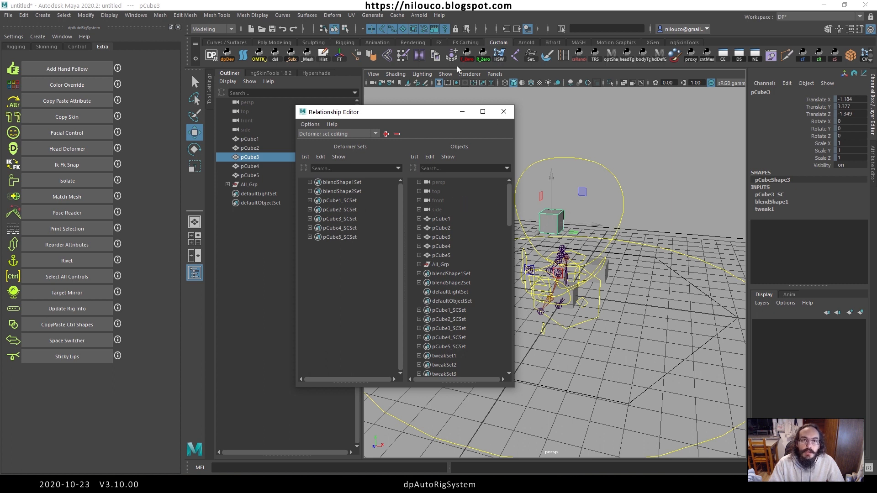
{"action": "mouse_move", "coordinate": [378, 120]}
{"action": "left_mouse_down"}
{"action": "mouse_move", "coordinate": [387, 129]}
{"action": "mouse_move", "coordinate": [378, 118]}
{"action": "left_mouse_up"}
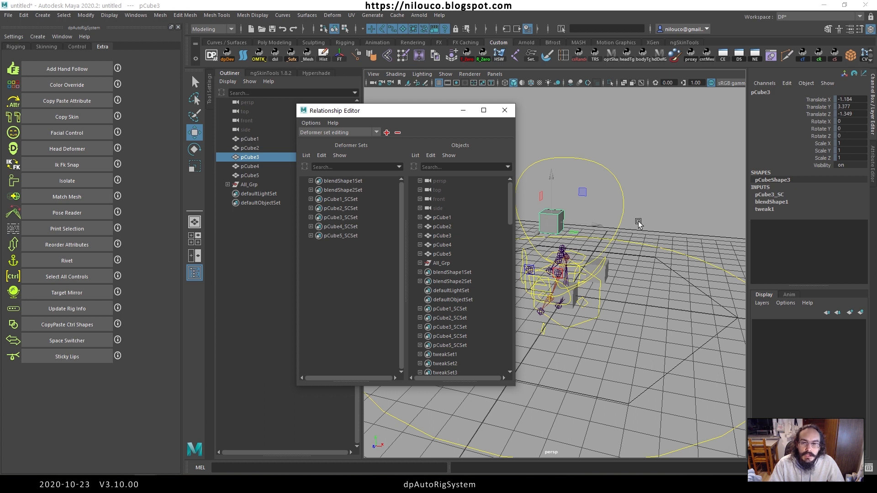
{"action": "left_click", "coordinate": [504, 110]}
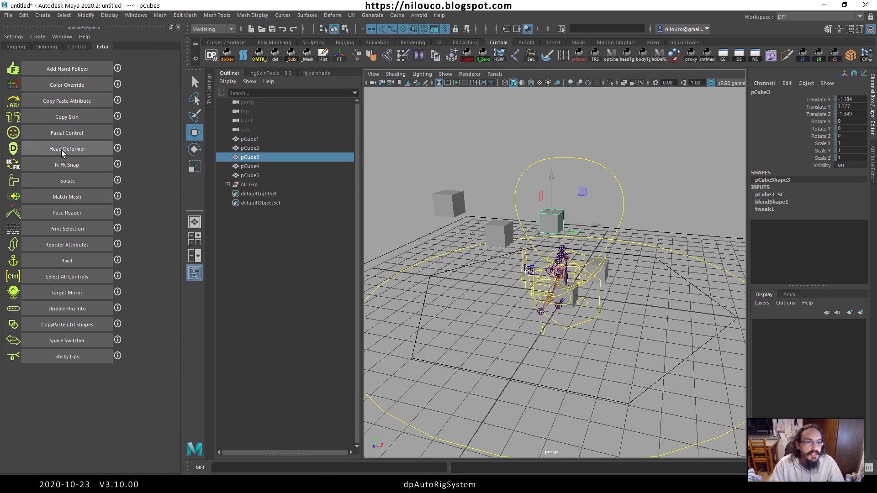
Step: Add a Head Deformer to pCube3, continuing past the Maya 2020 bug notice
{"action": "left_click", "coordinate": [66, 149]}
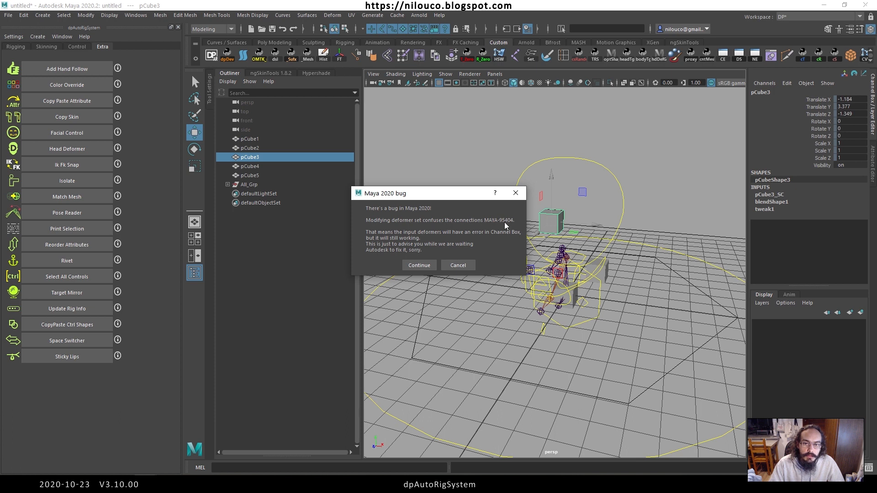
{"action": "left_click", "coordinate": [427, 265]}
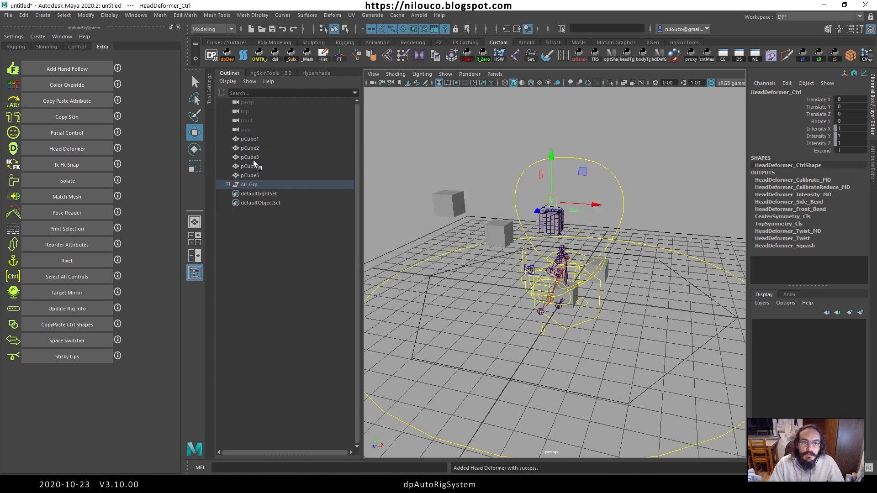
Step: Check the input deformers of all five cubes after adding the Head Deformer
{"action": "left_click", "coordinate": [253, 158]}
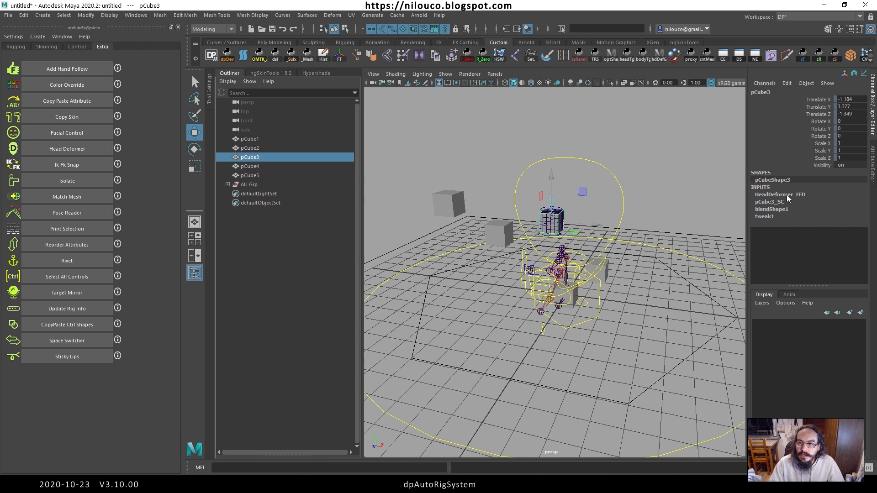
{"action": "left_click", "coordinate": [268, 148]}
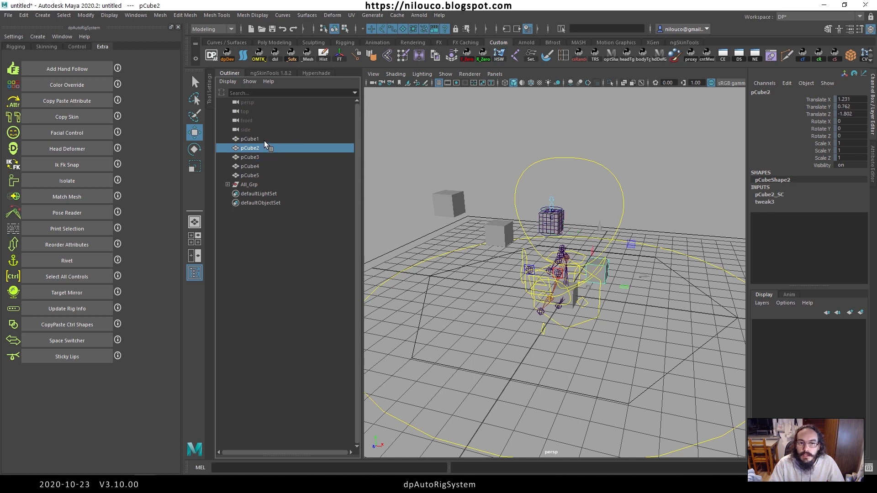
{"action": "left_click", "coordinate": [264, 140]}
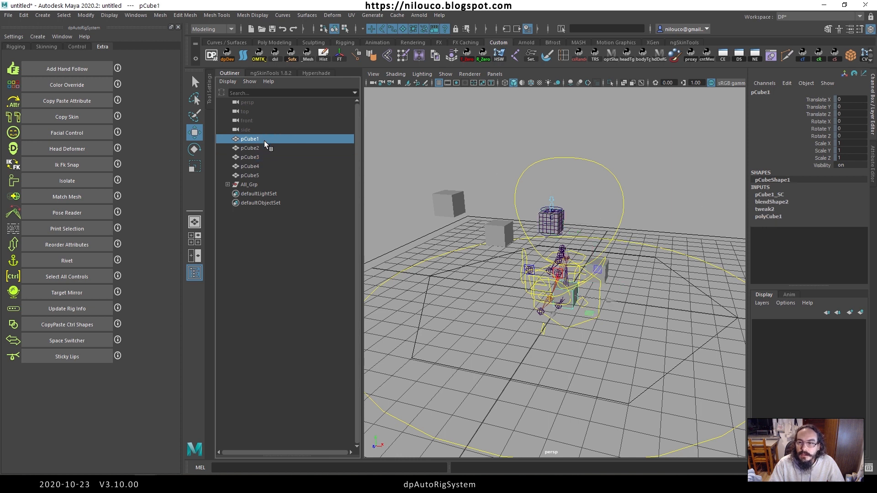
{"action": "left_click", "coordinate": [259, 167]}
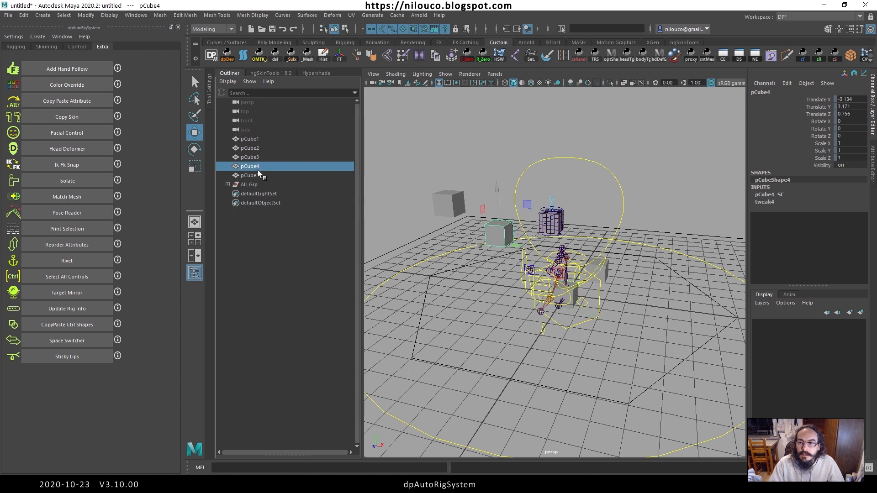
{"action": "left_click", "coordinate": [259, 175]}
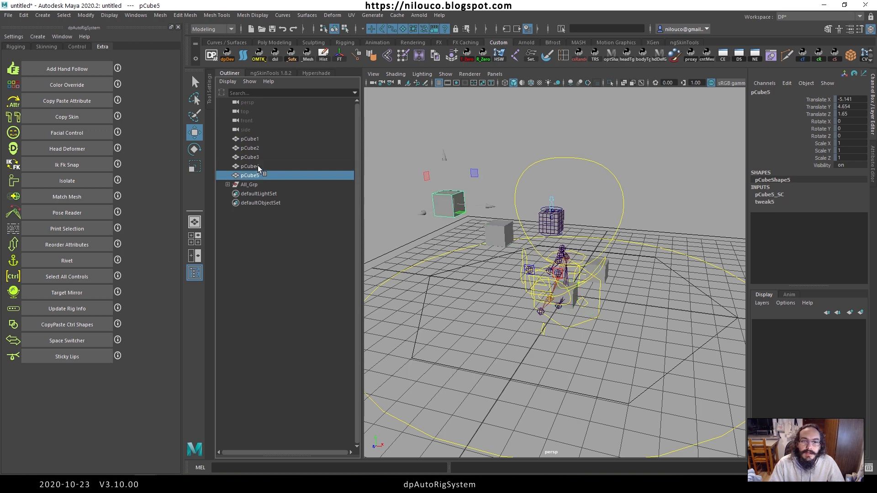
Step: Compare the inputs of pCube3 once more with those of pCube2, pCube4 and pCube5
{"action": "left_click", "coordinate": [258, 167]}
{"action": "left_click", "coordinate": [259, 157]}
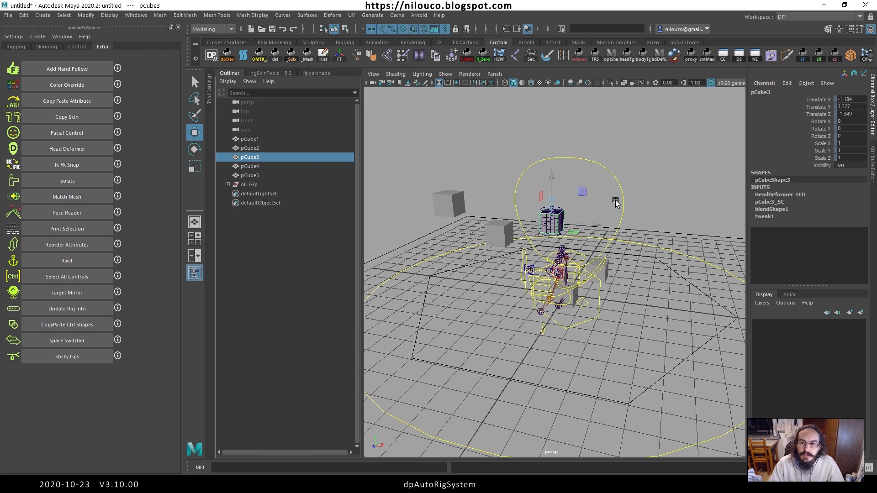
{"action": "left_click", "coordinate": [251, 149]}
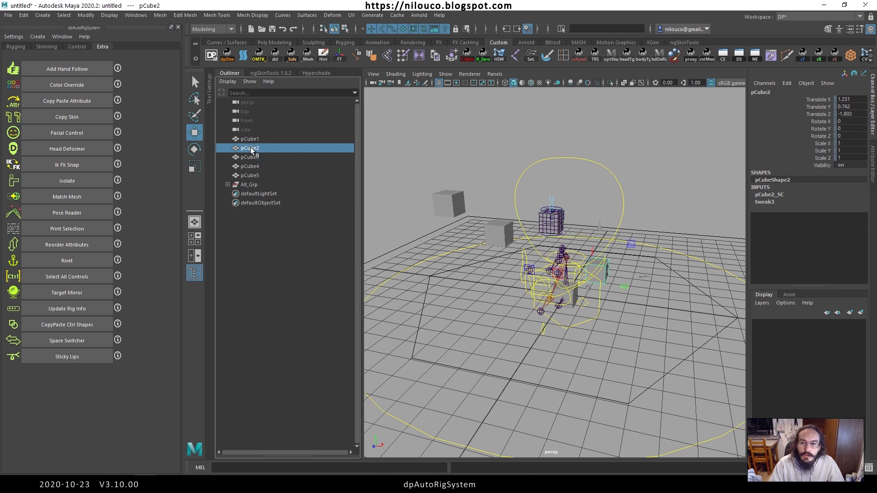
{"action": "left_click", "coordinate": [251, 177]}
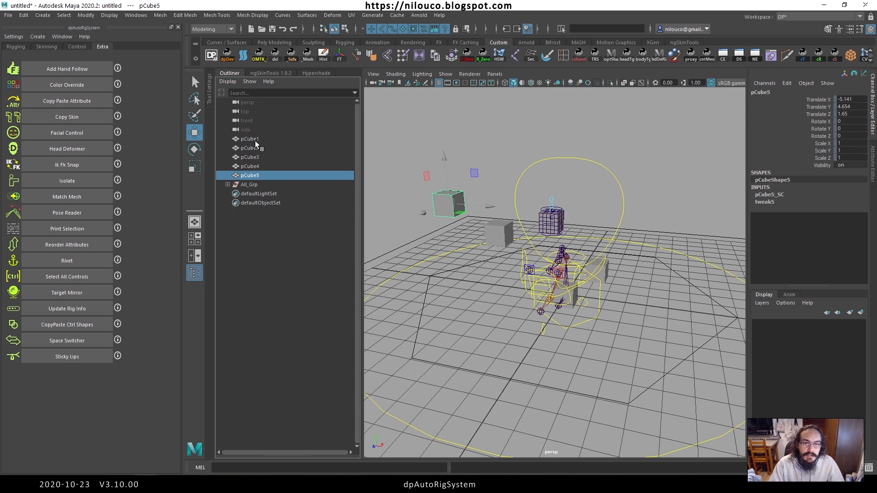
{"action": "left_click", "coordinate": [503, 125]}
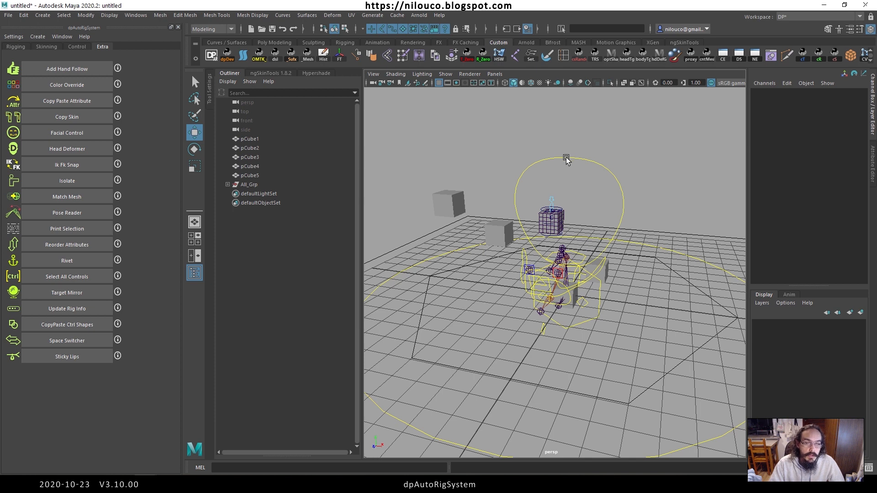
{"action": "left_click", "coordinate": [504, 231]}
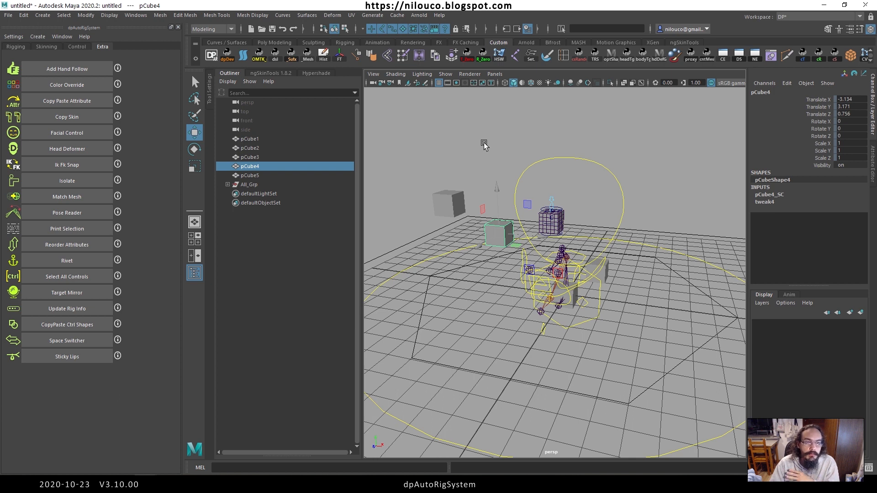
{"action": "left_click", "coordinate": [455, 198]}
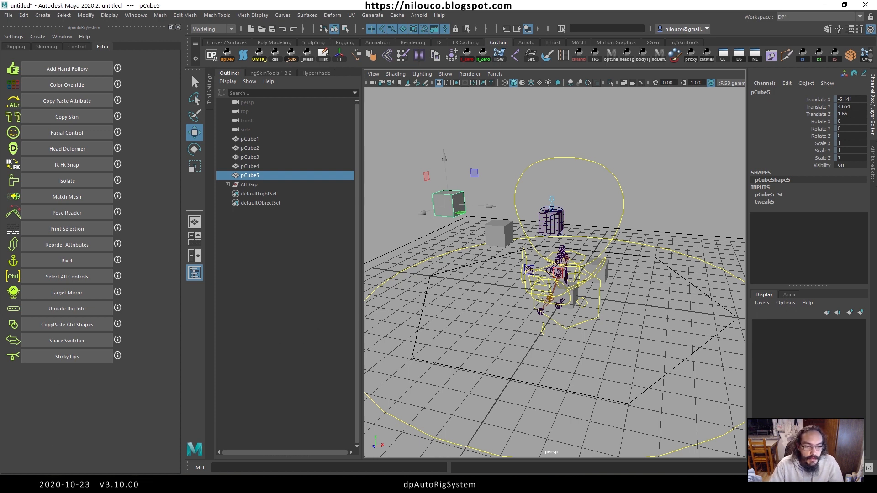
Step: Switch to the Dev_dpAutoRigSystem Google Sheet and select the "Spine deform when rotate" entry in the Log2020 sheet
{"action": "left_click", "coordinate": [145, 445]}
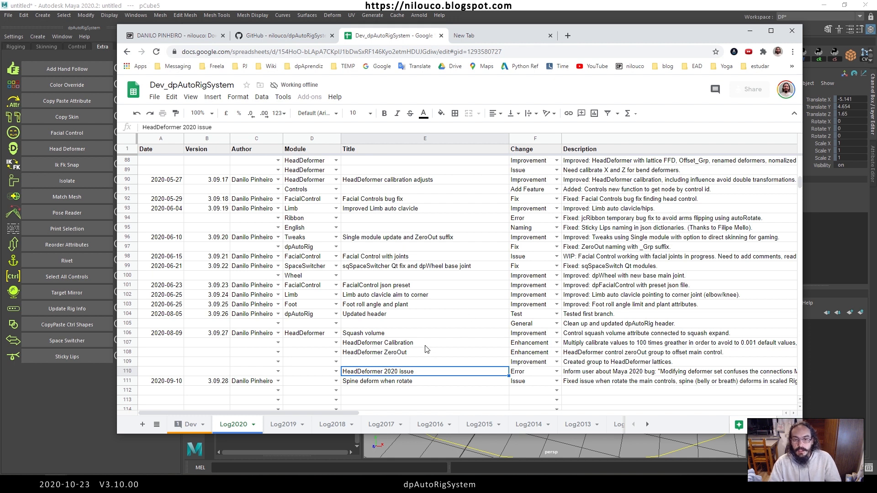
{"action": "left_click", "coordinate": [388, 386]}
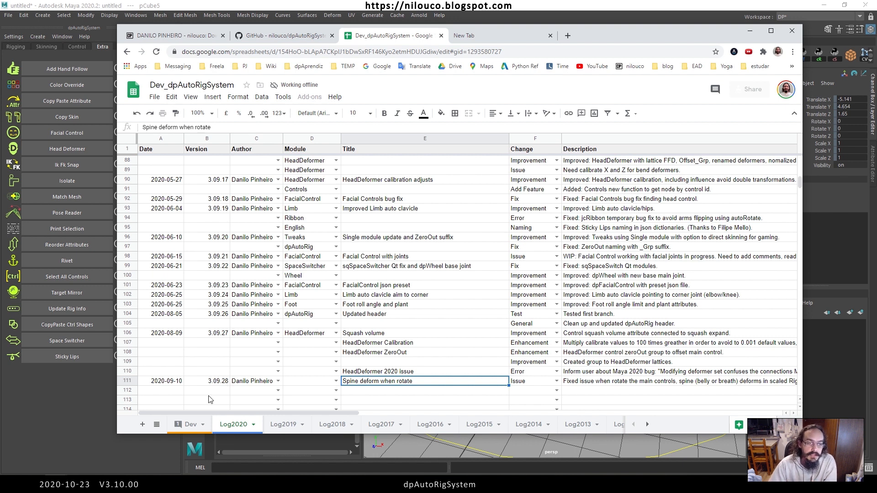
Step: Show the first development entries in the Dev sheet of the spreadsheet
{"action": "left_click", "coordinate": [190, 424]}
{"action": "scroll", "coordinate": [366, 308], "scroll_direction": "up", "scroll_amount": 20}
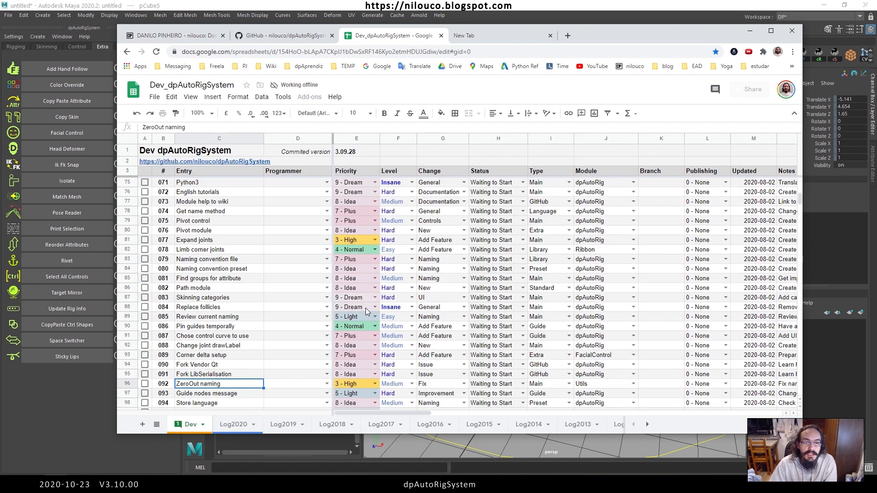
{"action": "scroll", "coordinate": [365, 308], "scroll_direction": "up", "scroll_amount": 6}
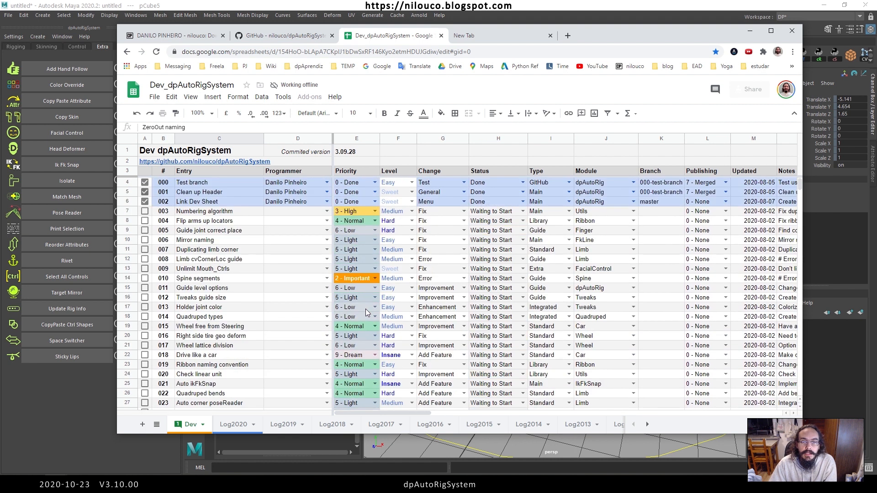